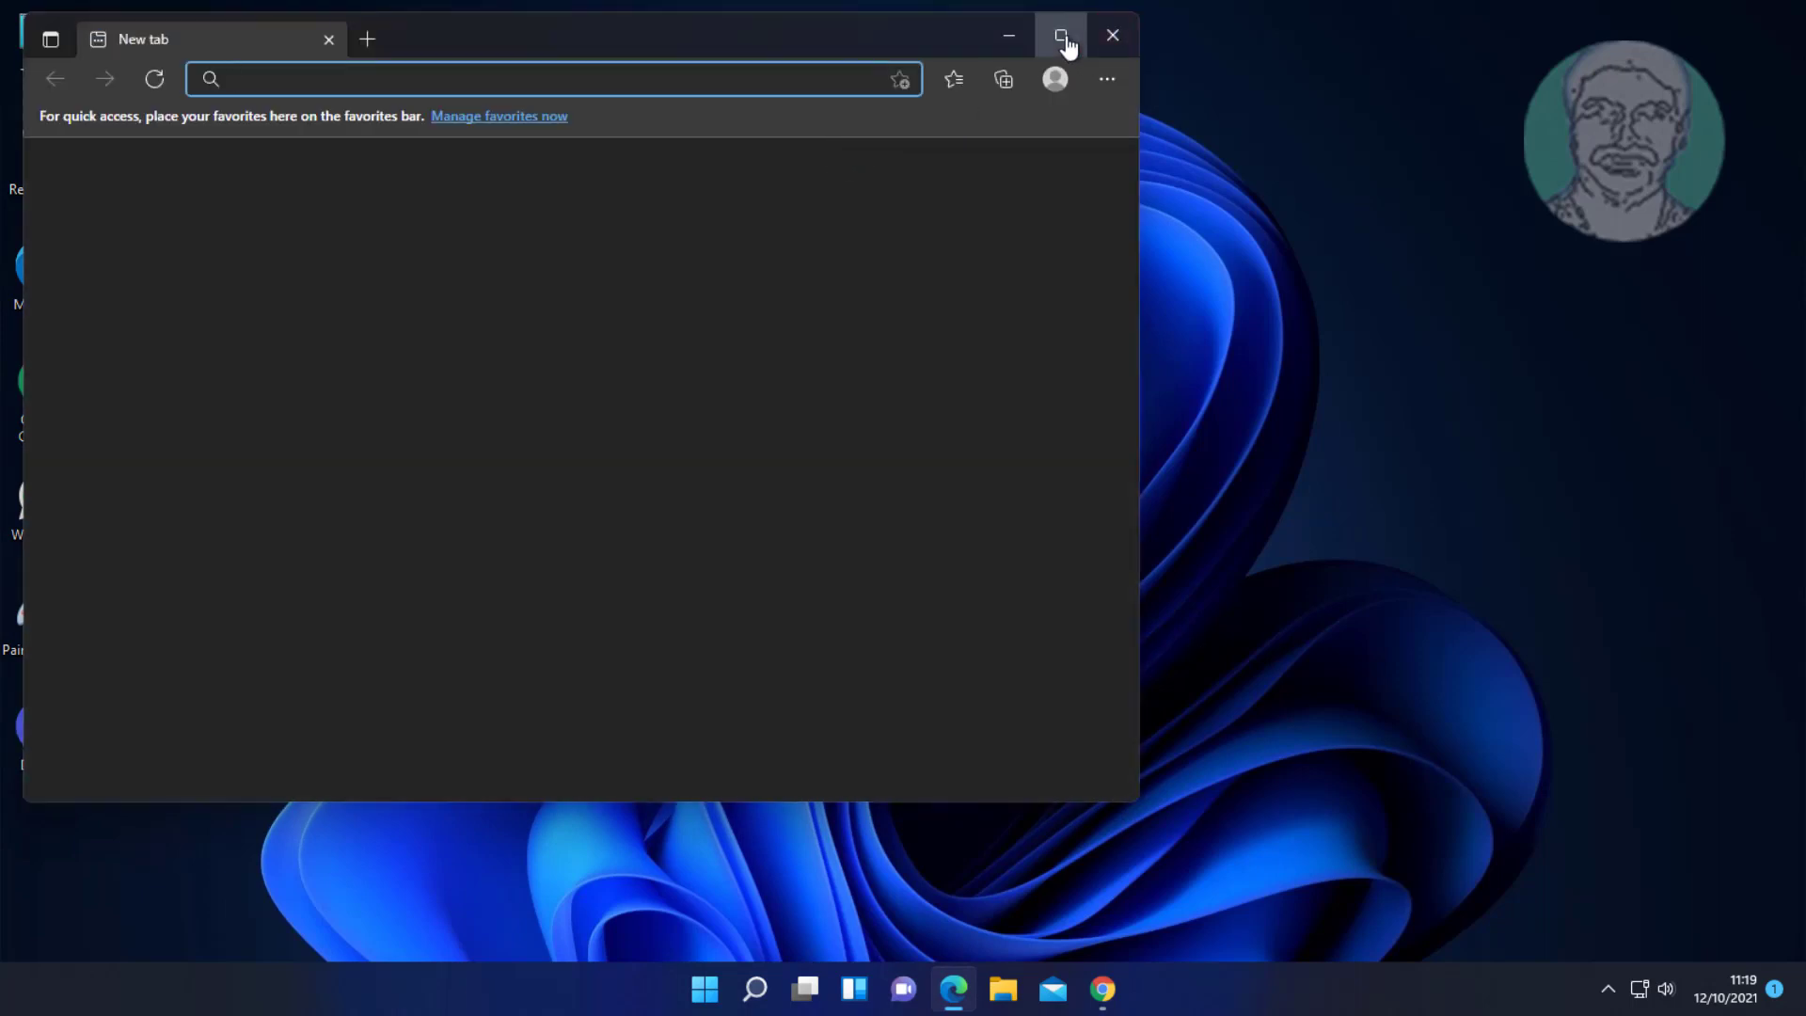
Maximize the browser and go to the pasted store.rg-adguard.net address.
click(1061, 37)
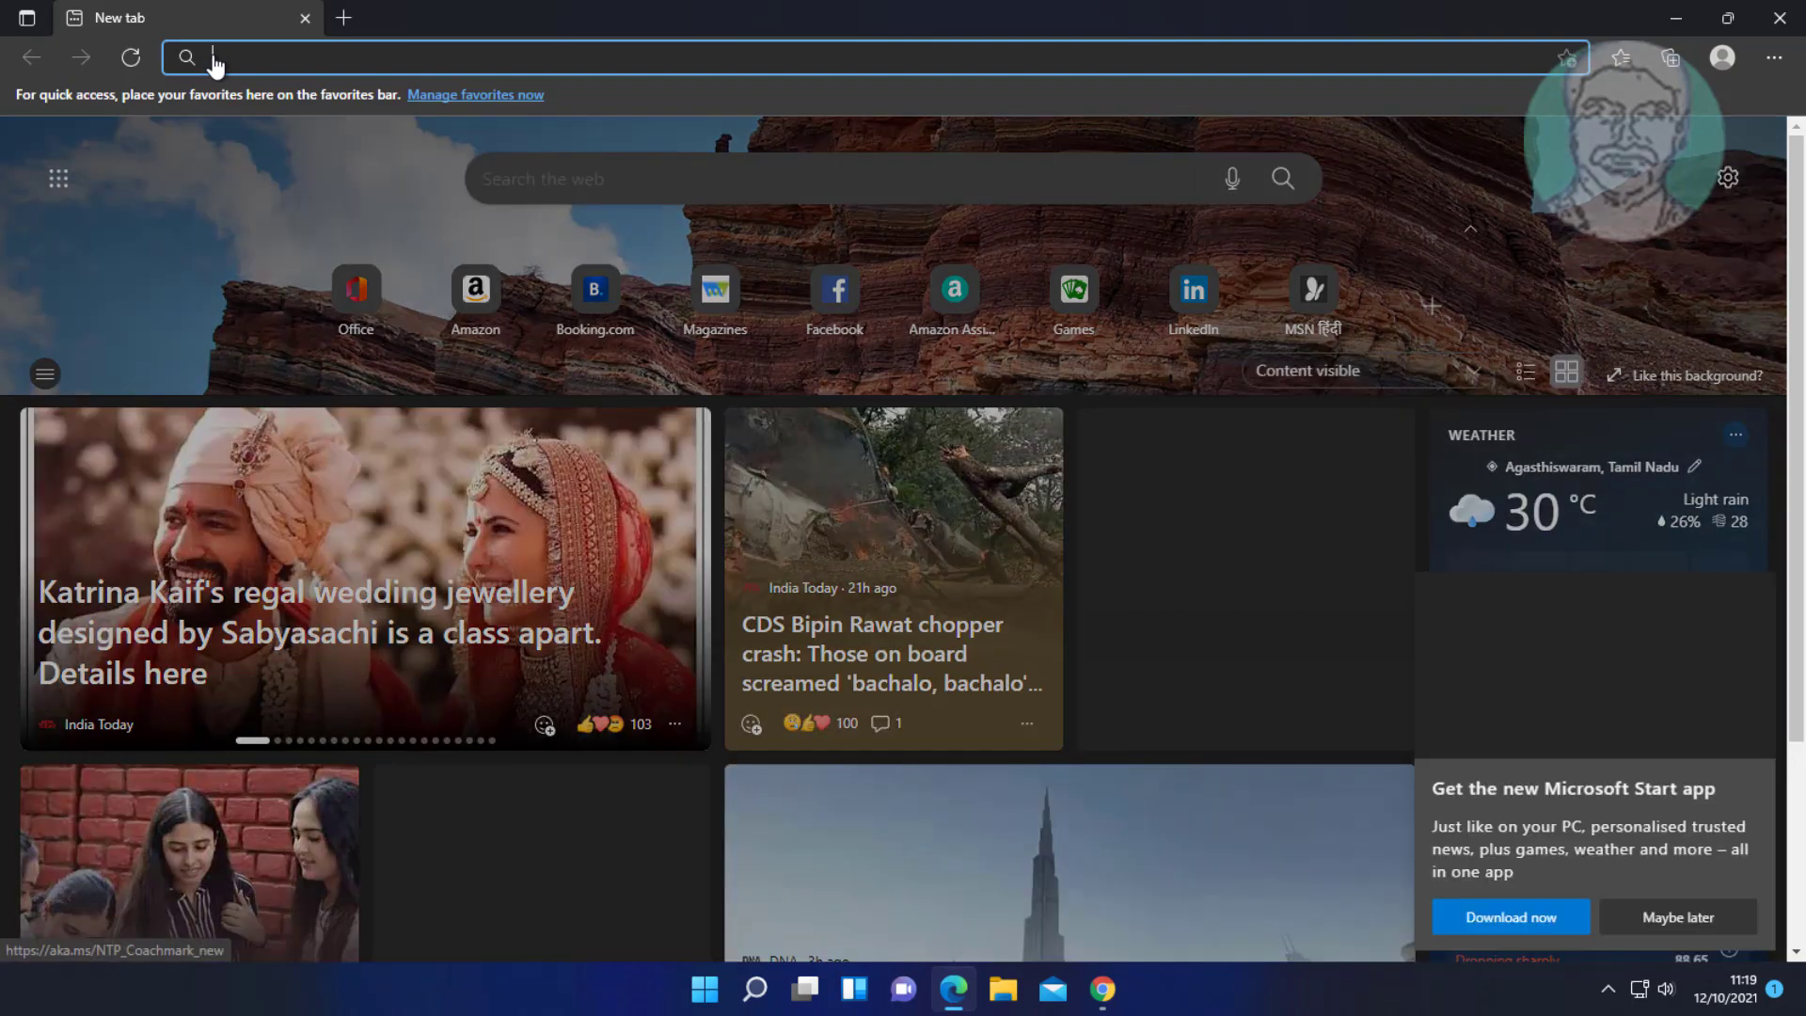
right_click(212, 58)
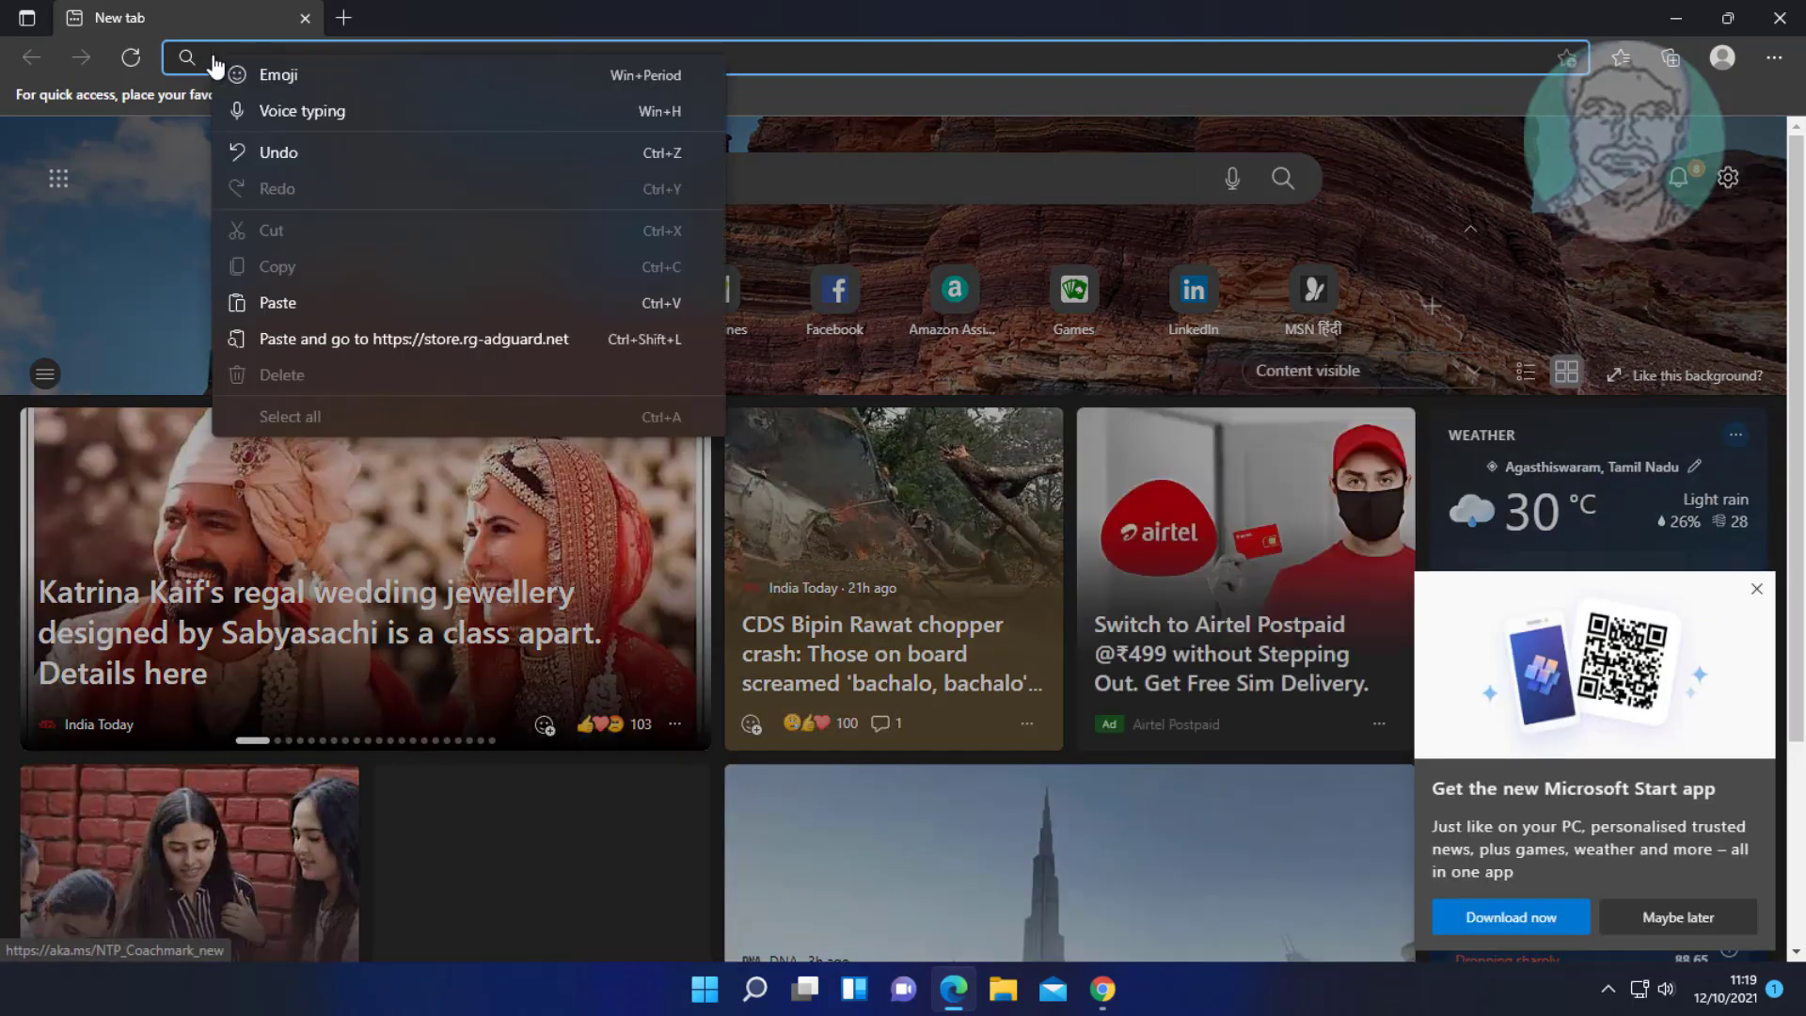
click(354, 342)
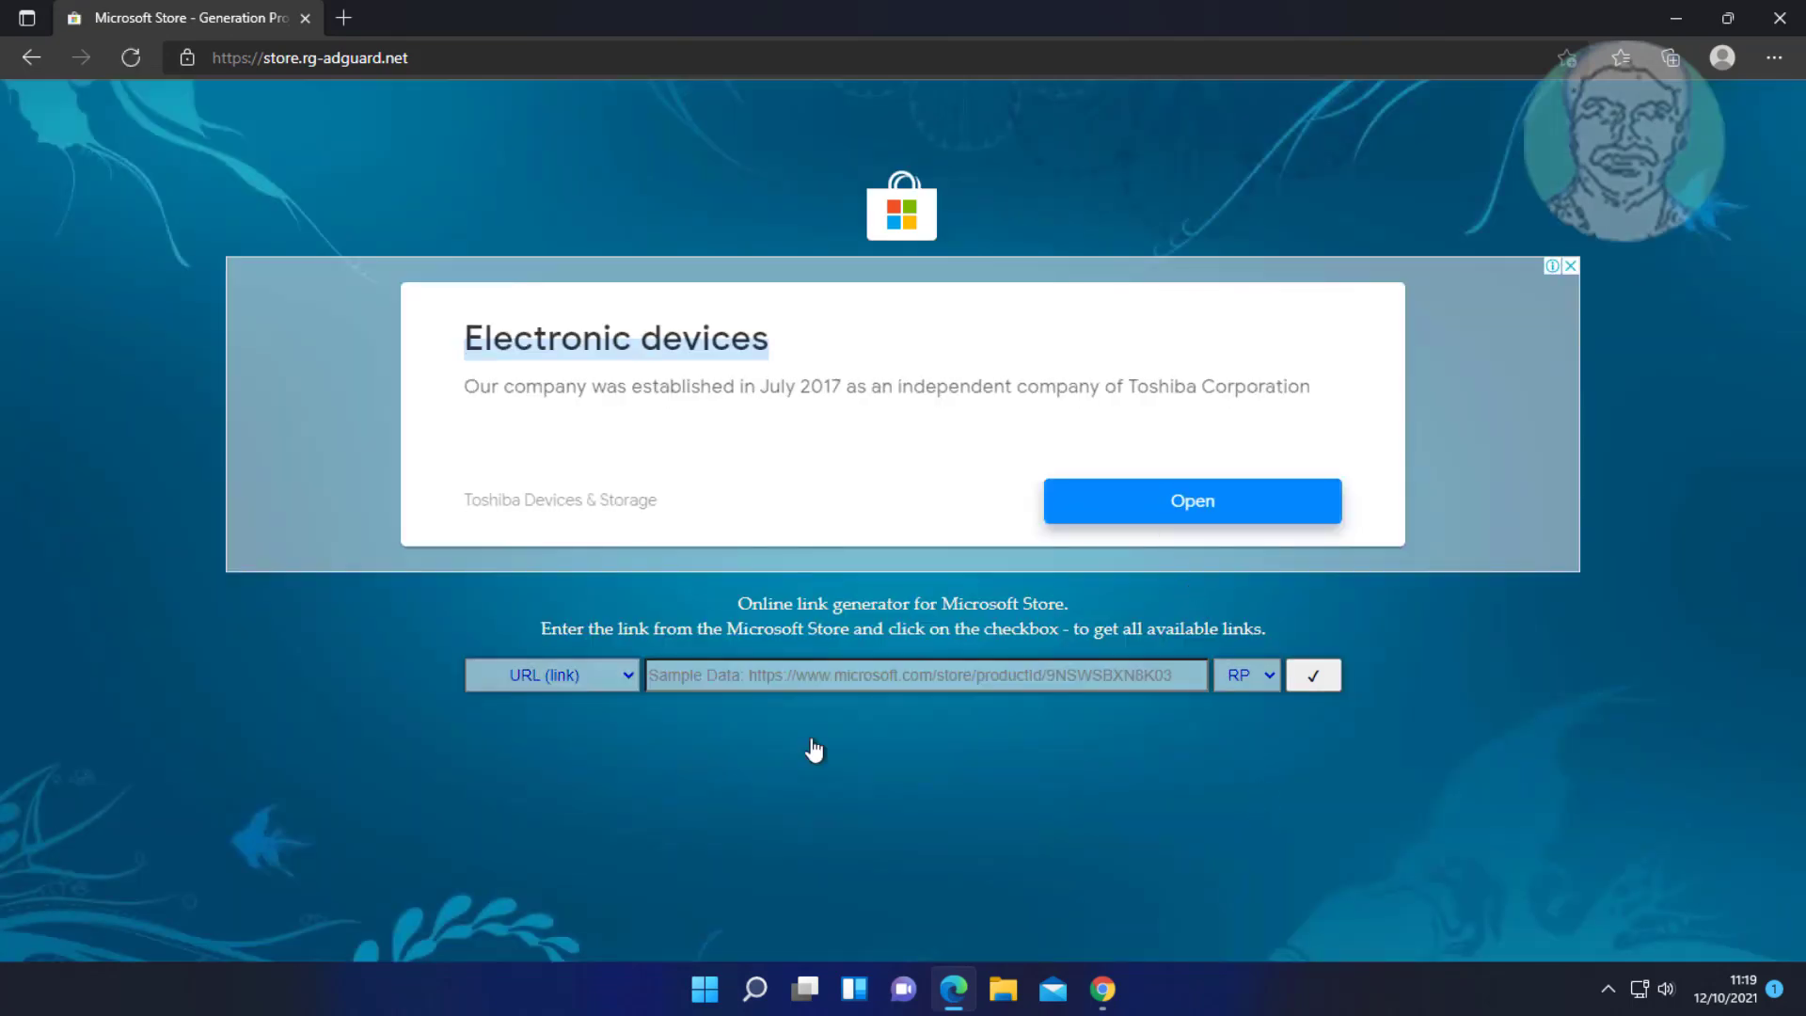
Submit ProductId 9msmlrh6lzf3 with the Fast ring to list its download links.
click(622, 681)
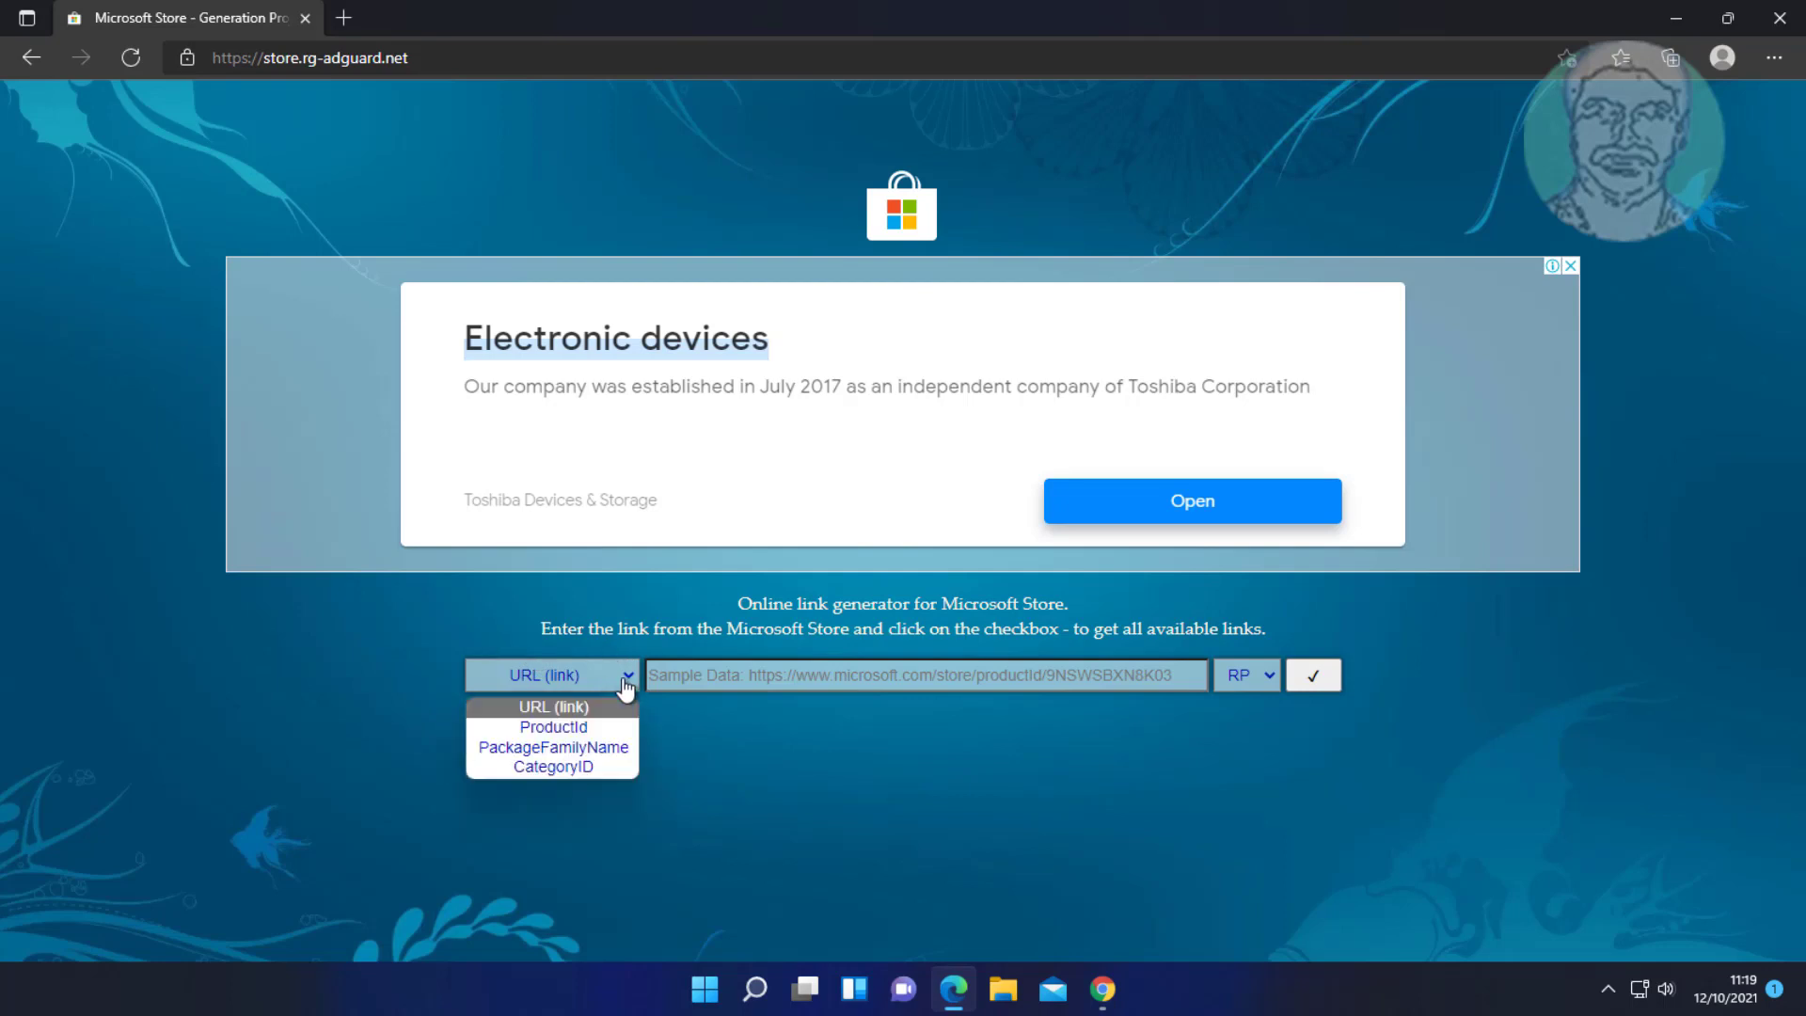
click(570, 727)
click(694, 681)
right_click(695, 685)
click(759, 340)
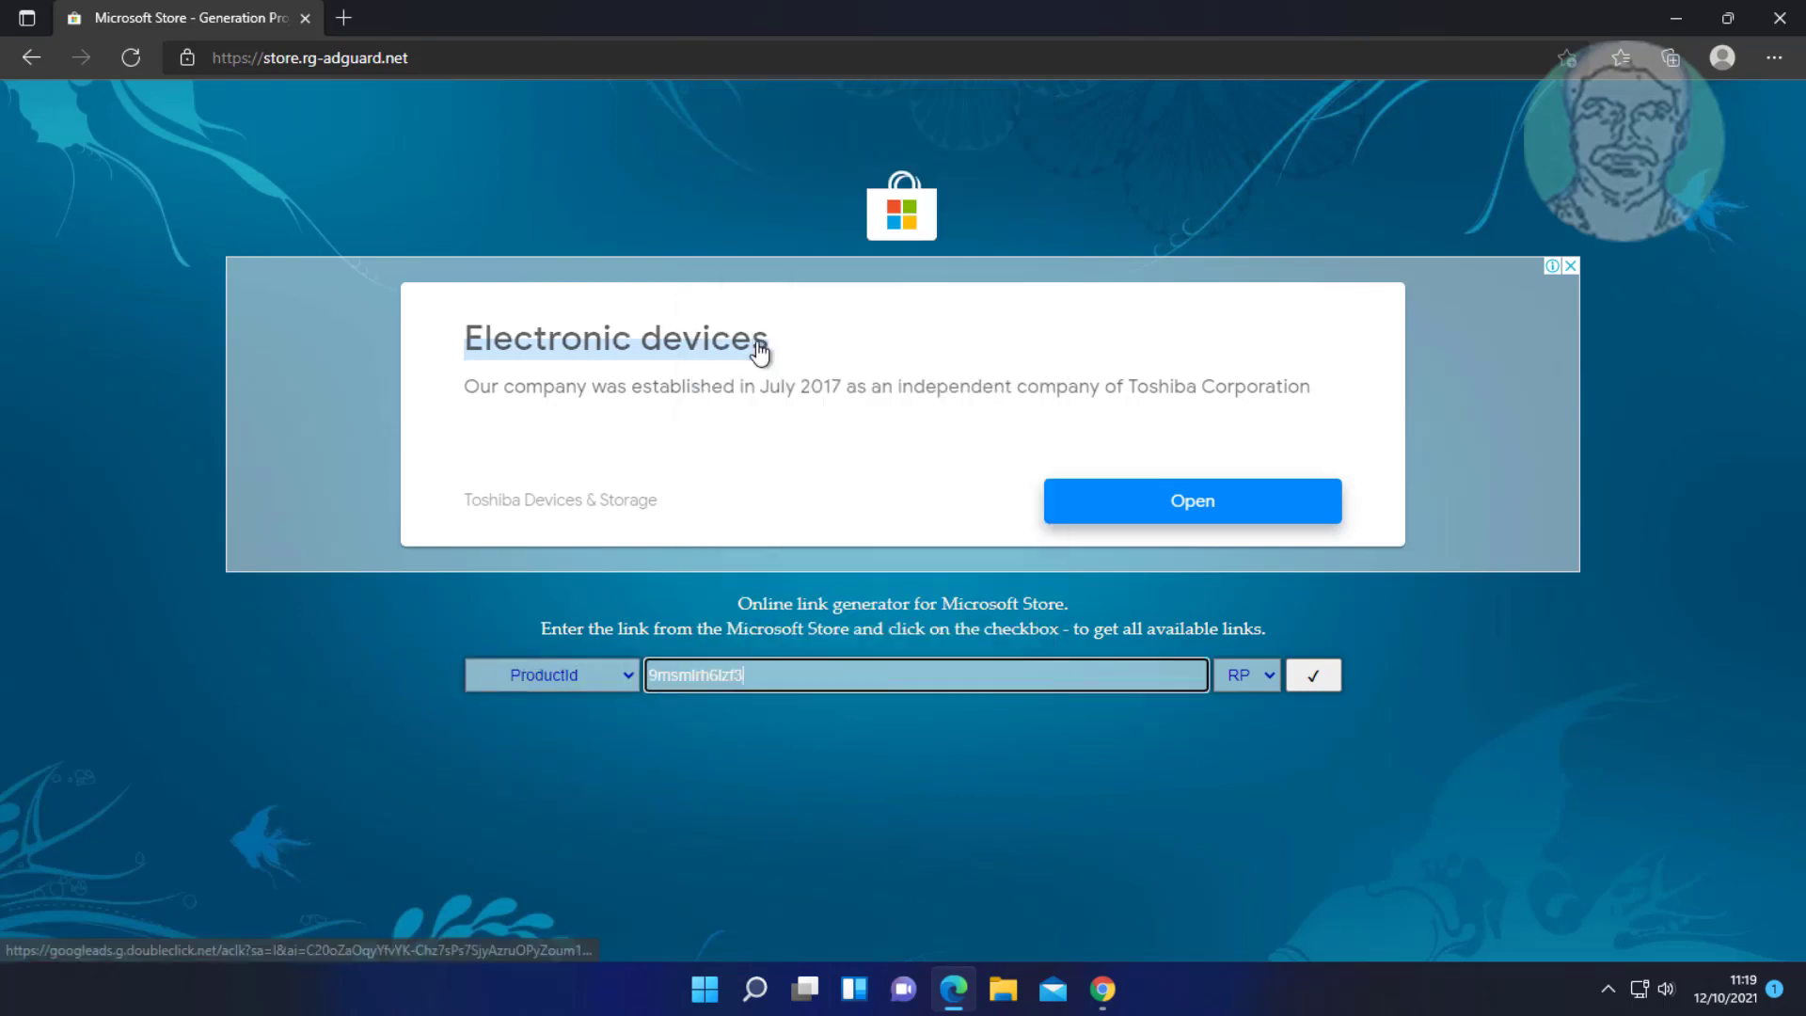
click(1257, 682)
click(1241, 702)
click(1331, 684)
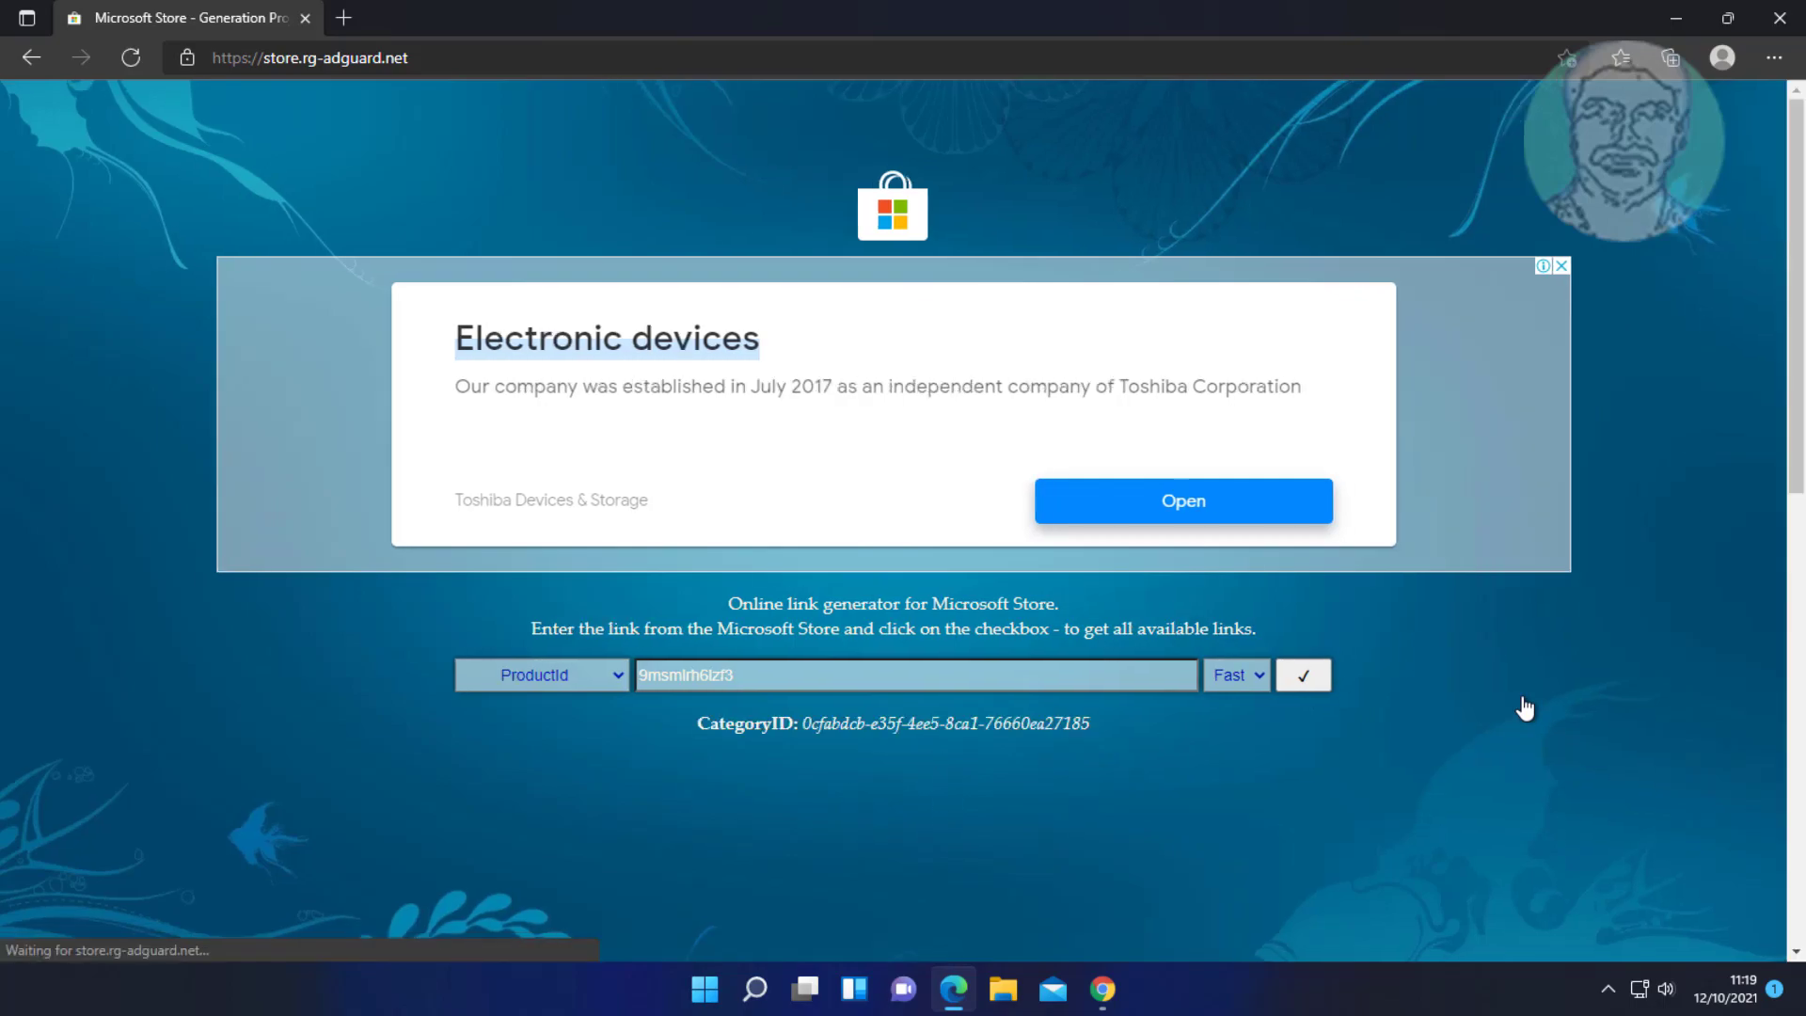
scroll(1525, 707, down, 1)
scroll(1524, 707, down, 4)
Find the WindowsNotepad 11.2110.64.0 msixbundle link on the page and start its download.
key(ctrl+f)
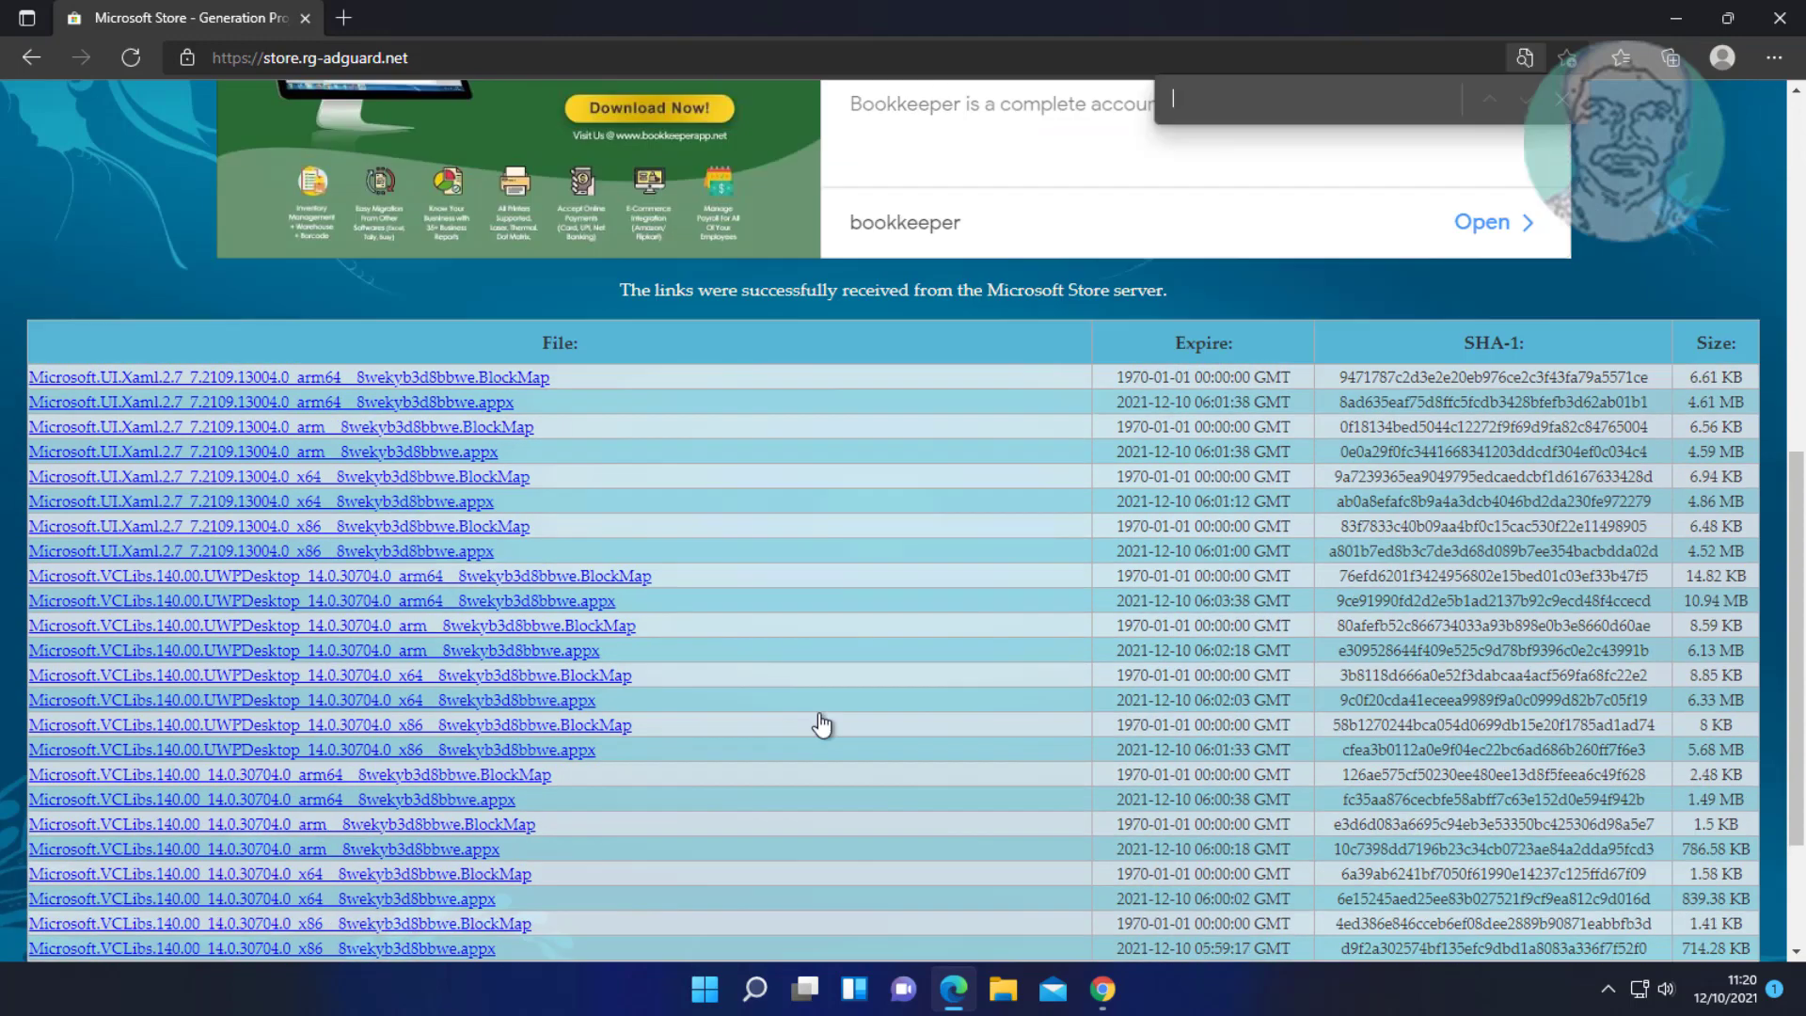
right_click(1172, 108)
click(1222, 357)
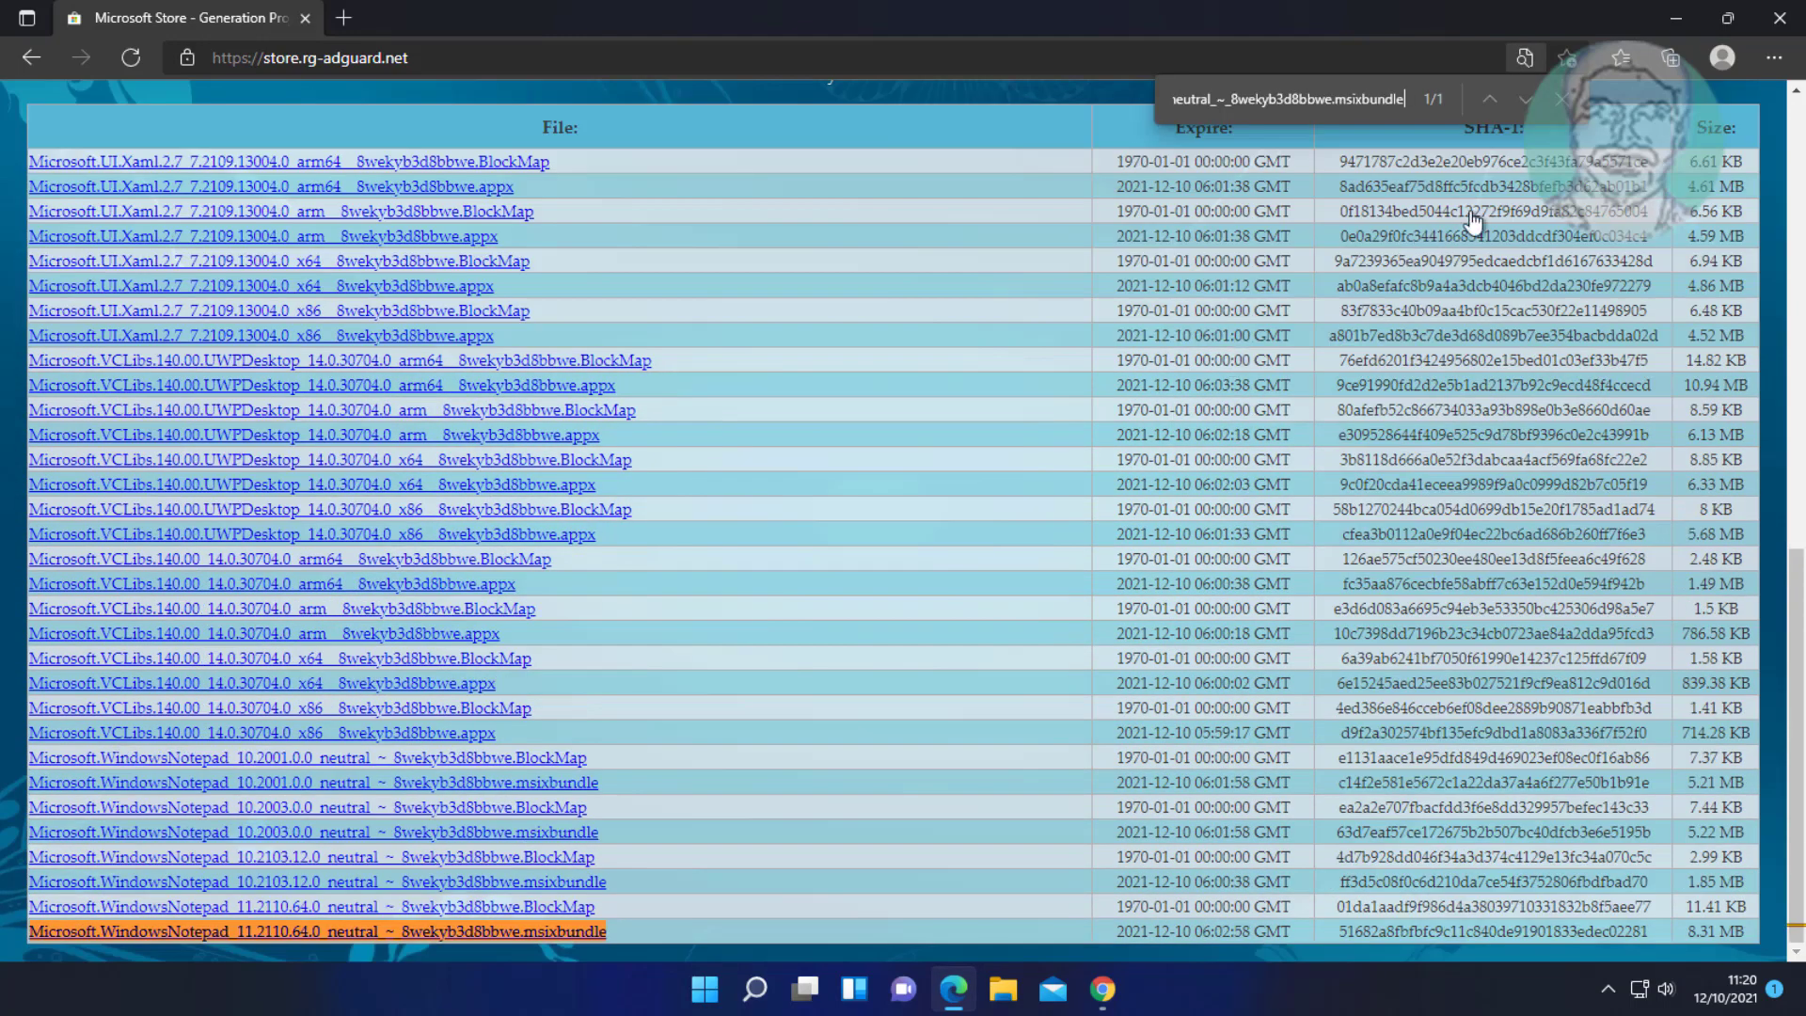
click(335, 931)
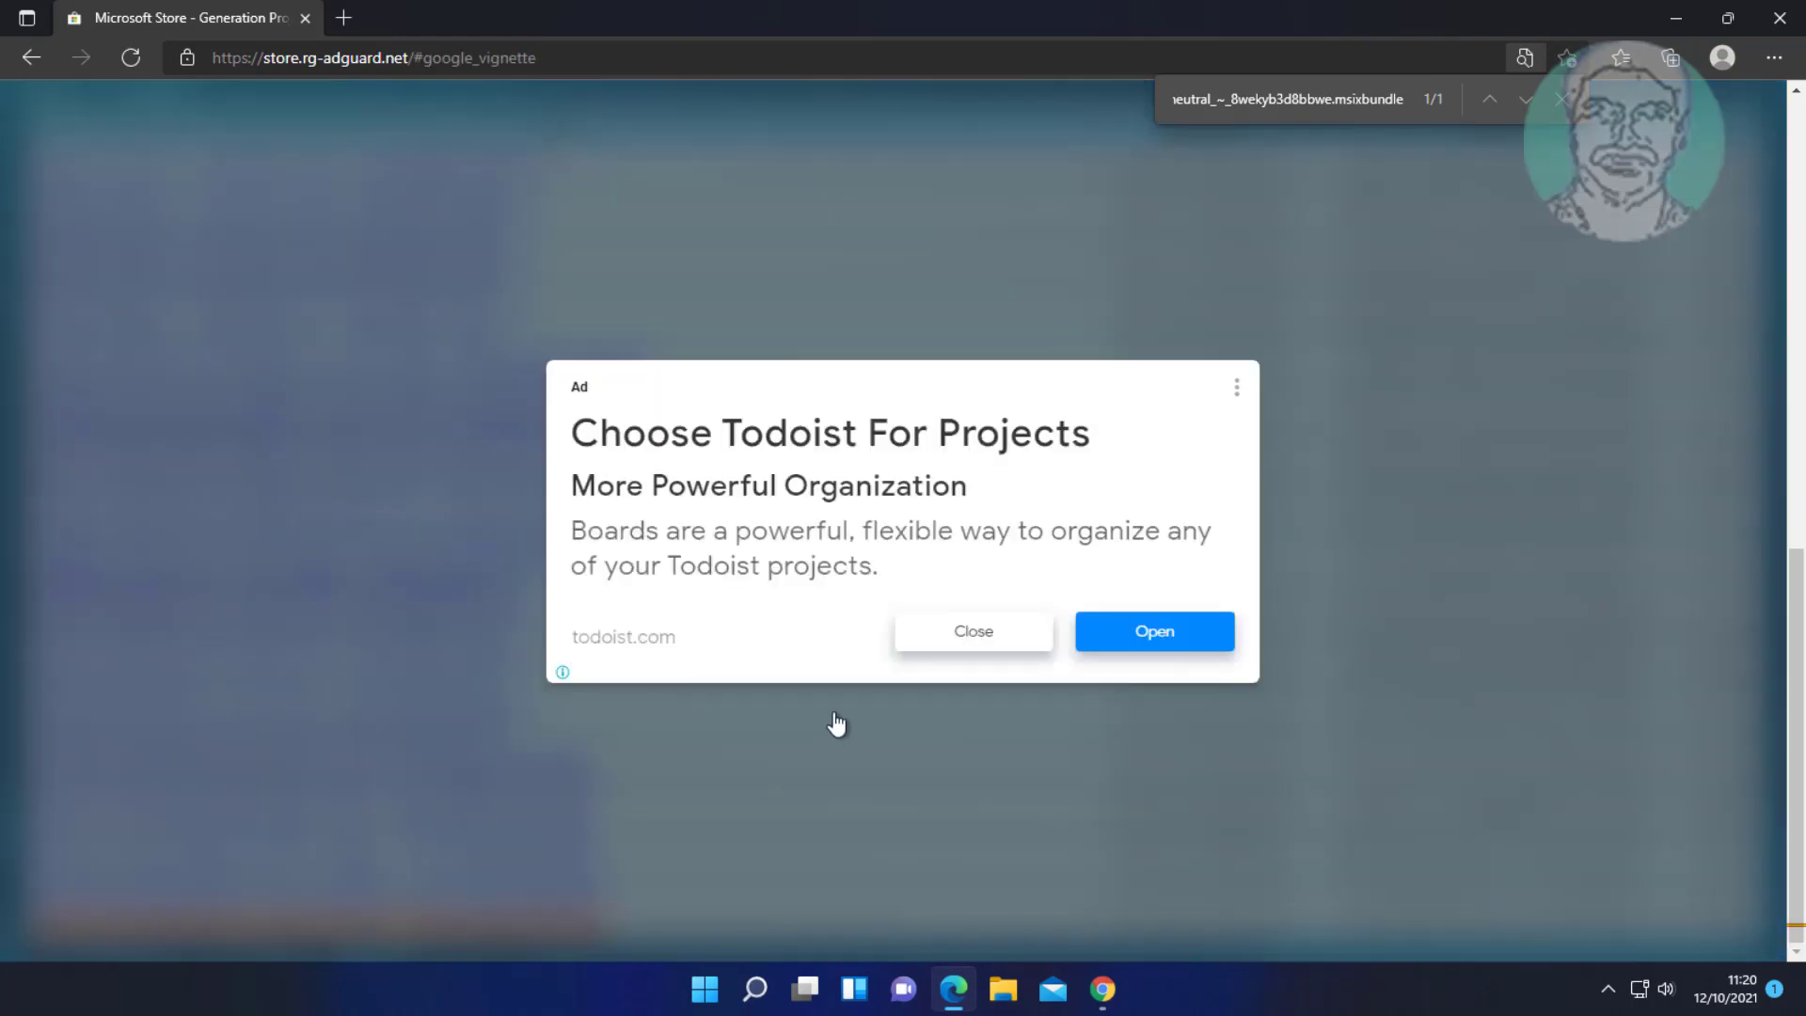
Dismiss the ad and choose Keep for the blocked Notepad download.
click(908, 656)
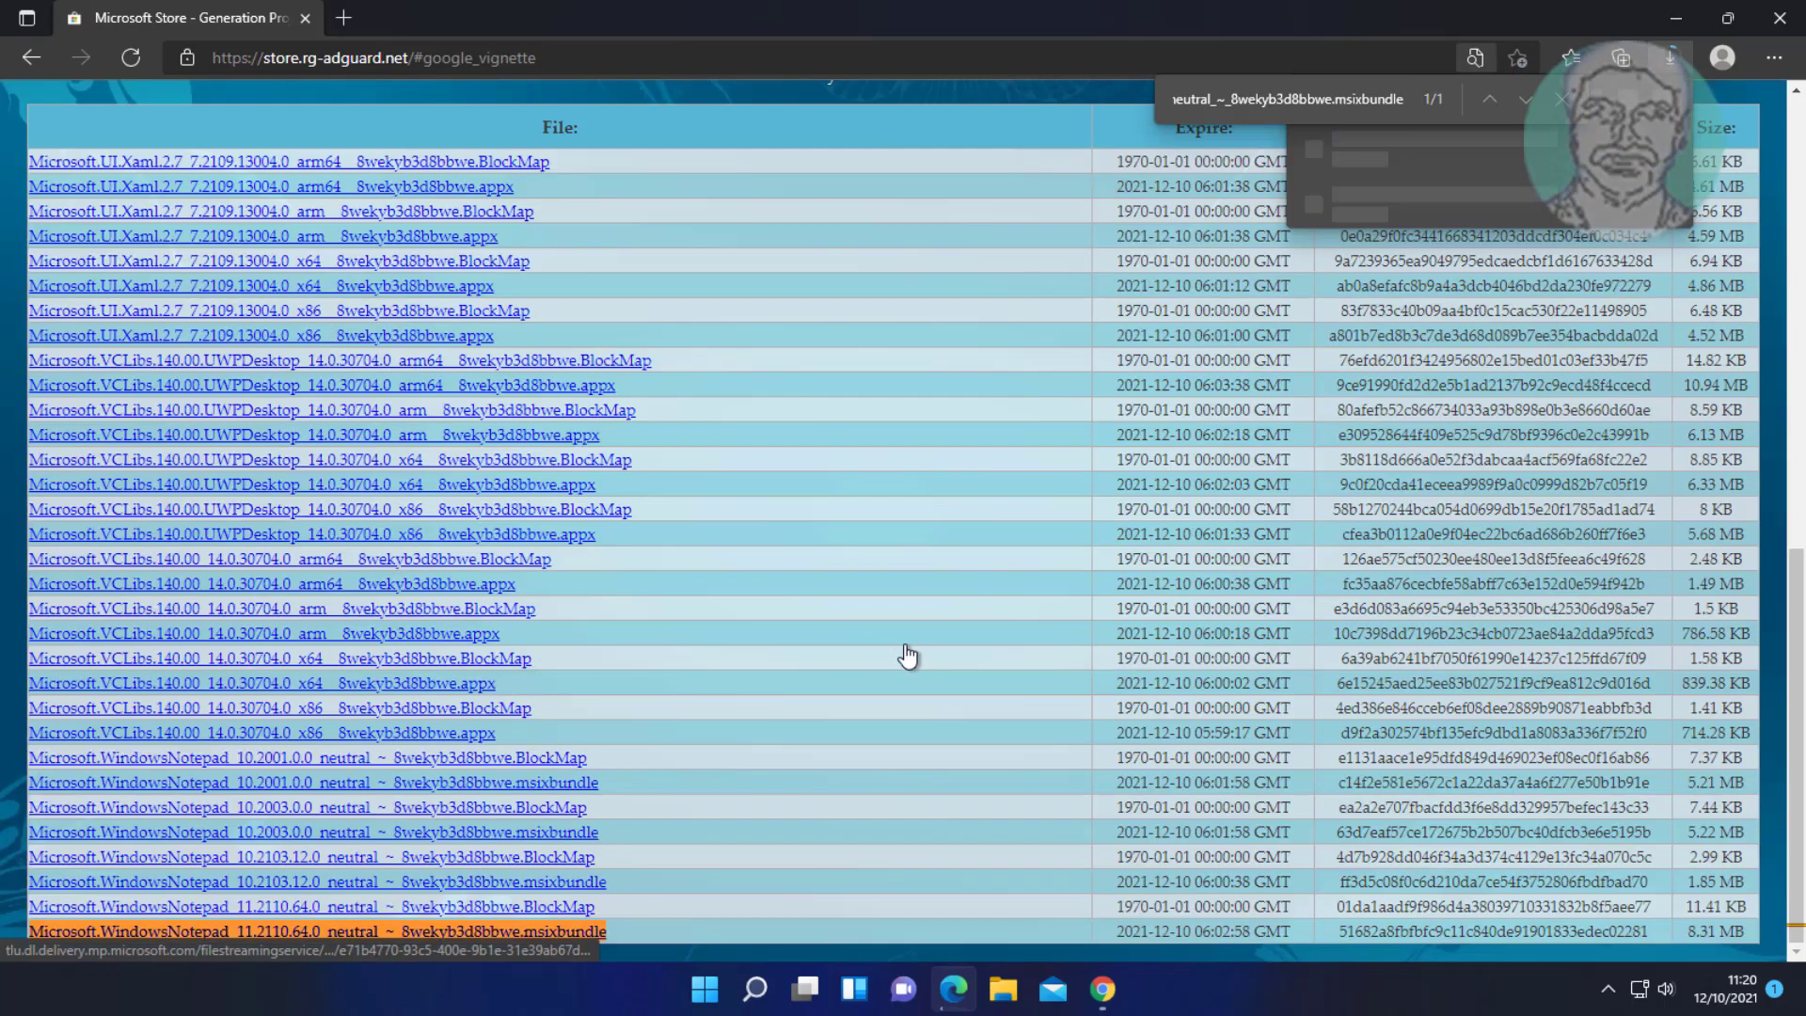
click(1338, 199)
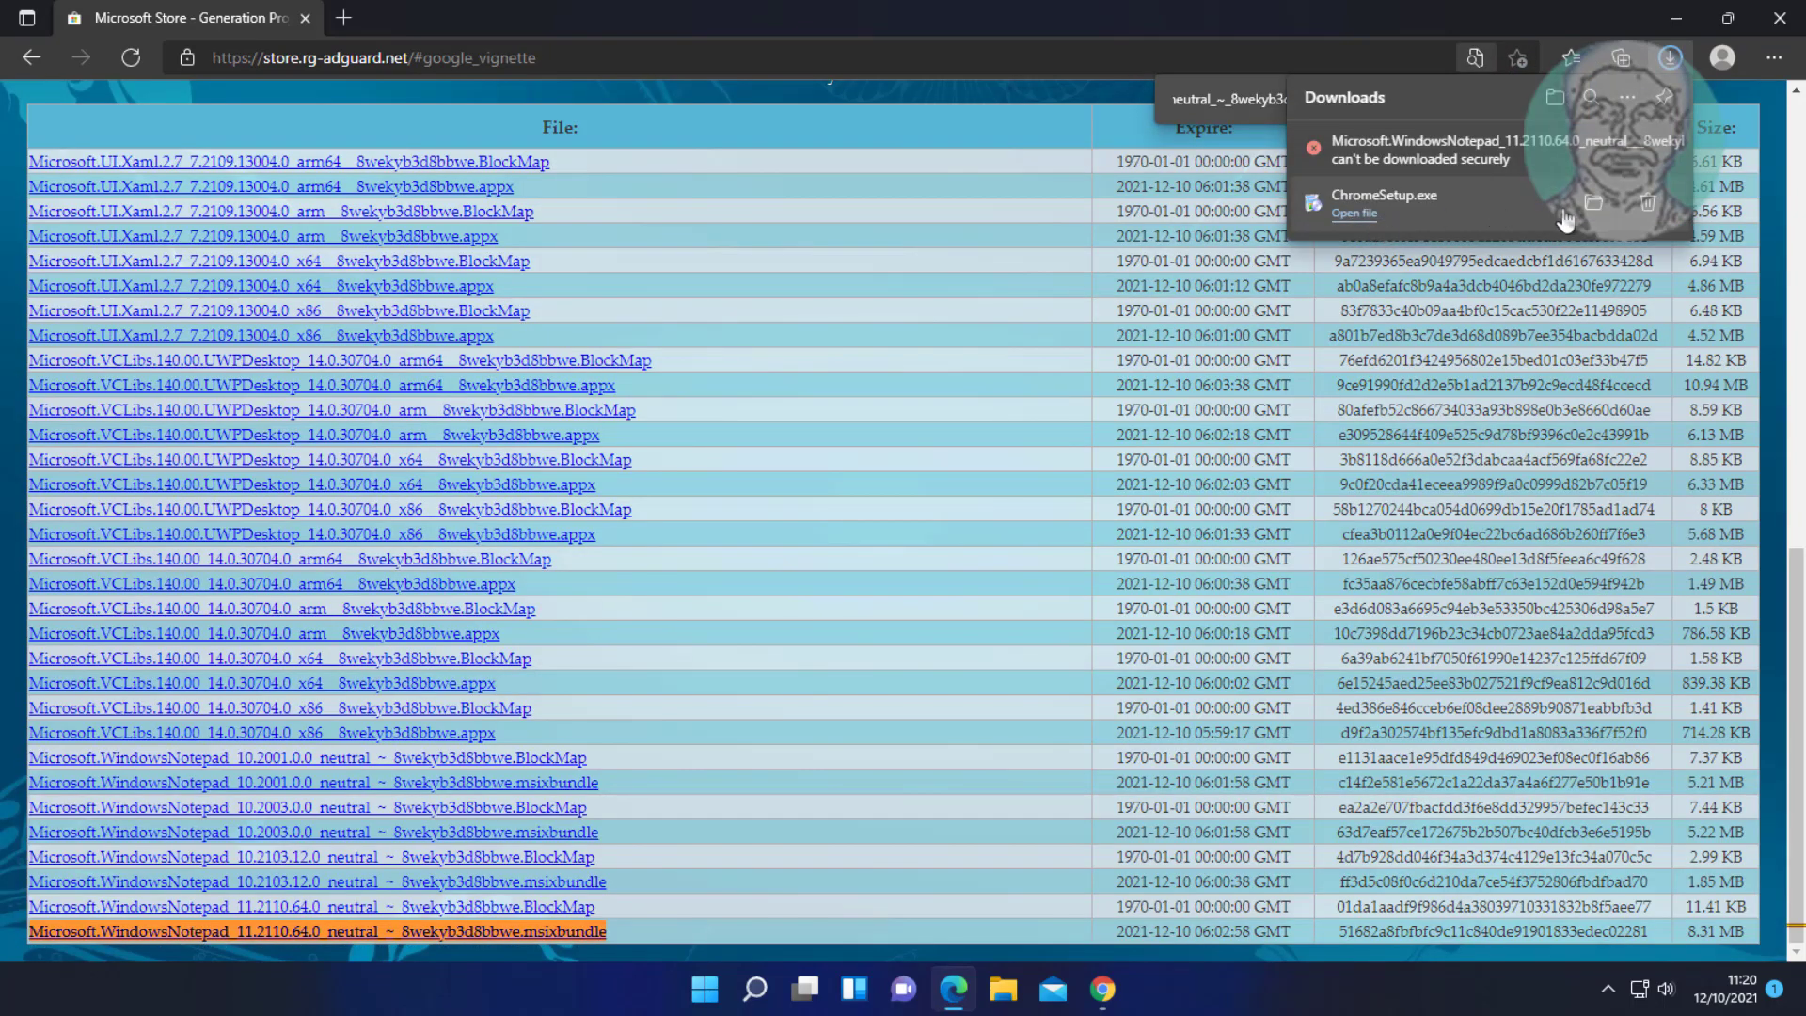
right_click(1643, 148)
click(1495, 226)
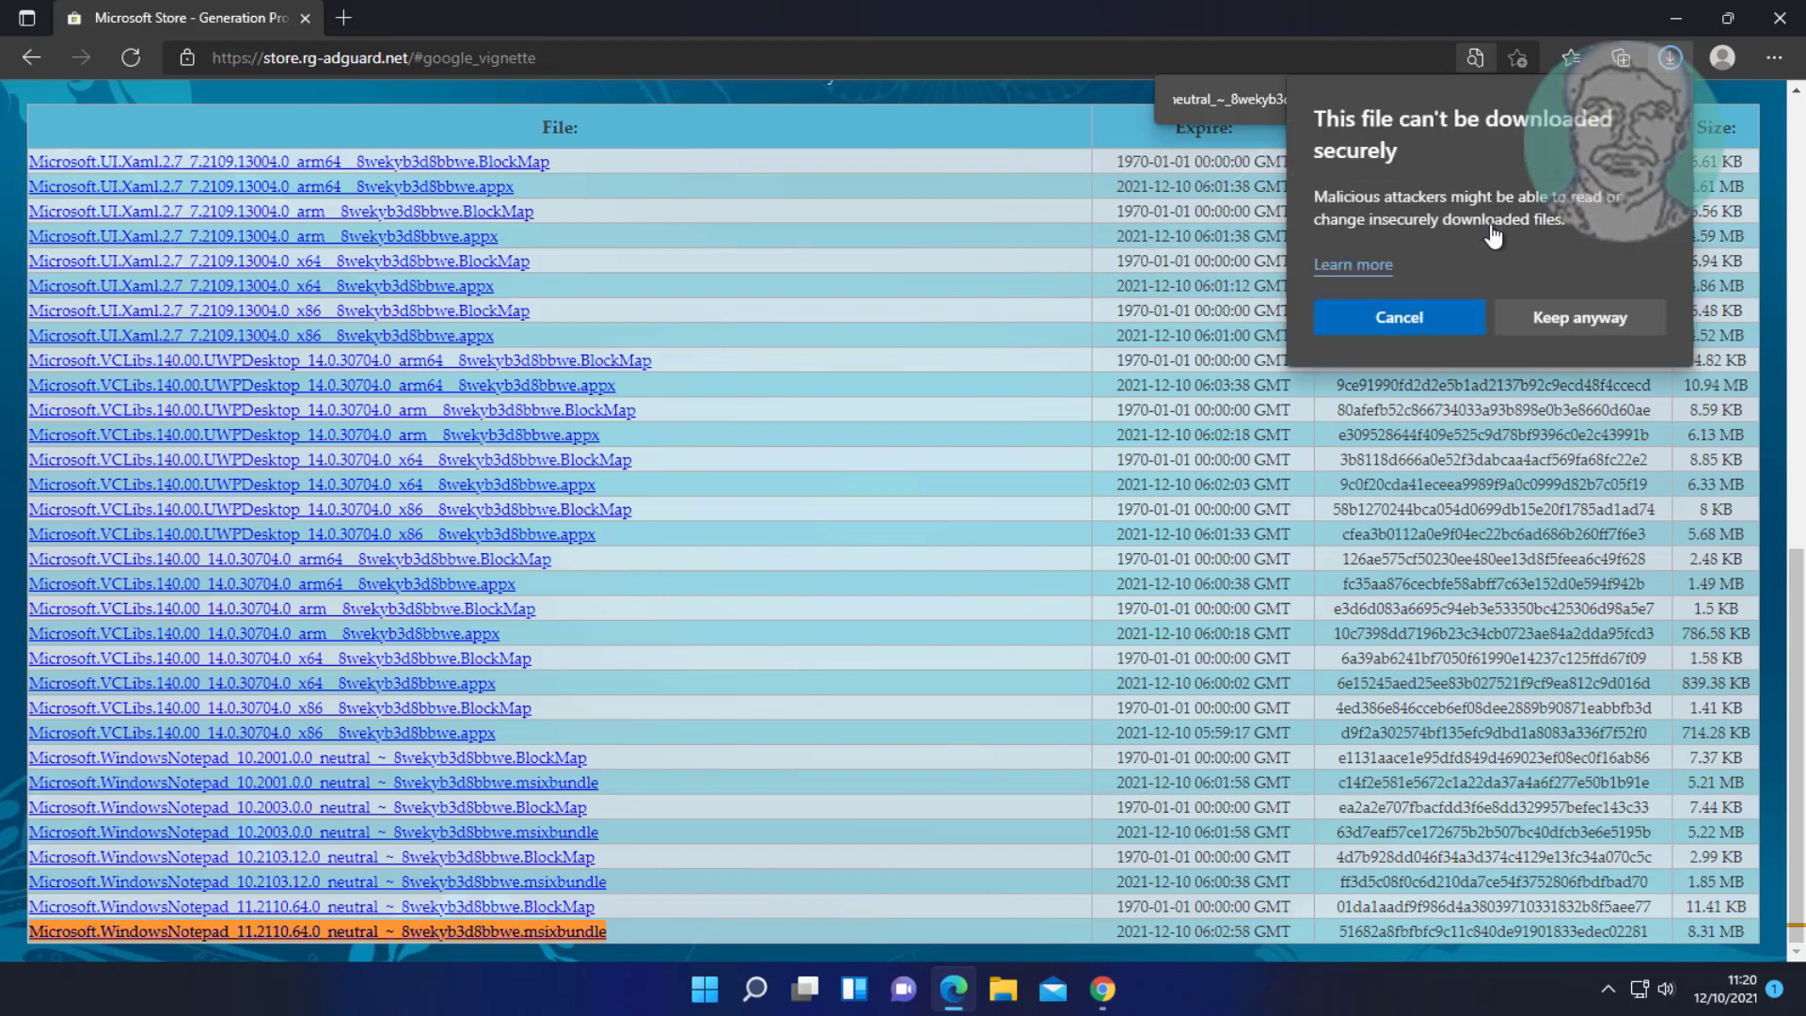
Confirm Keep anyway so the Notepad msixbundle is saved to Downloads.
click(1592, 320)
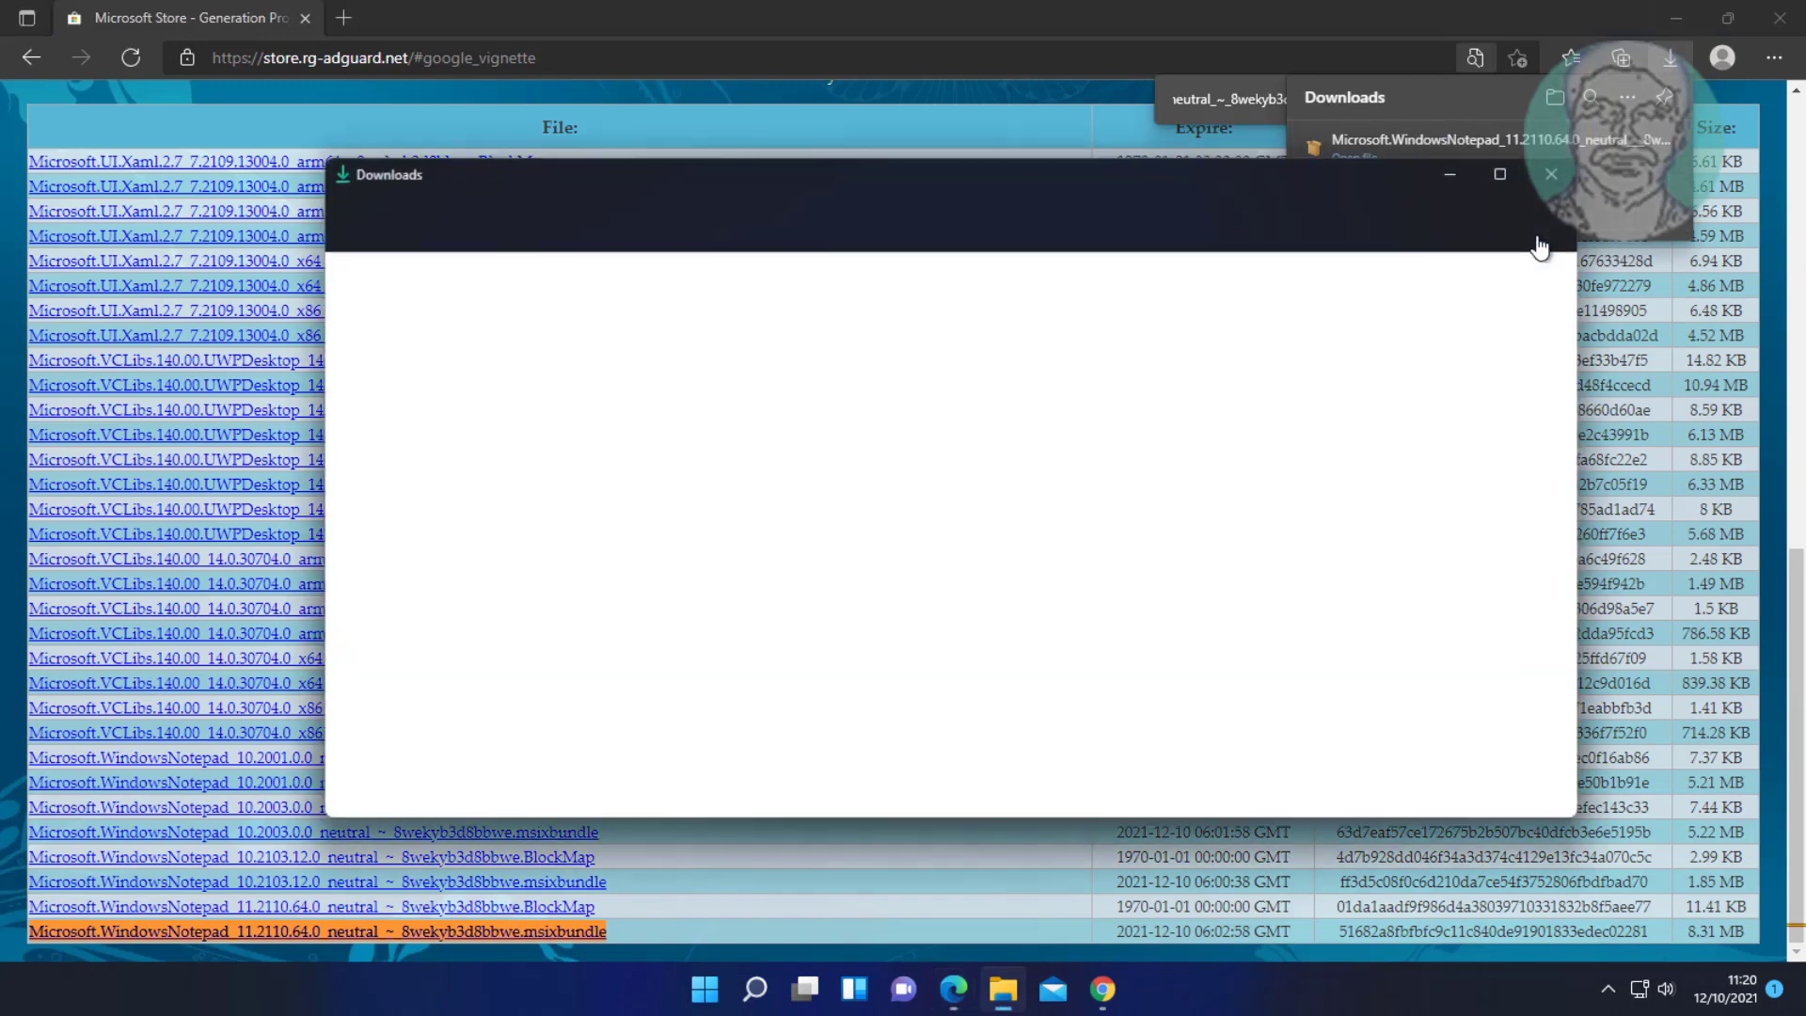
scroll(1270, 674, up, 5)
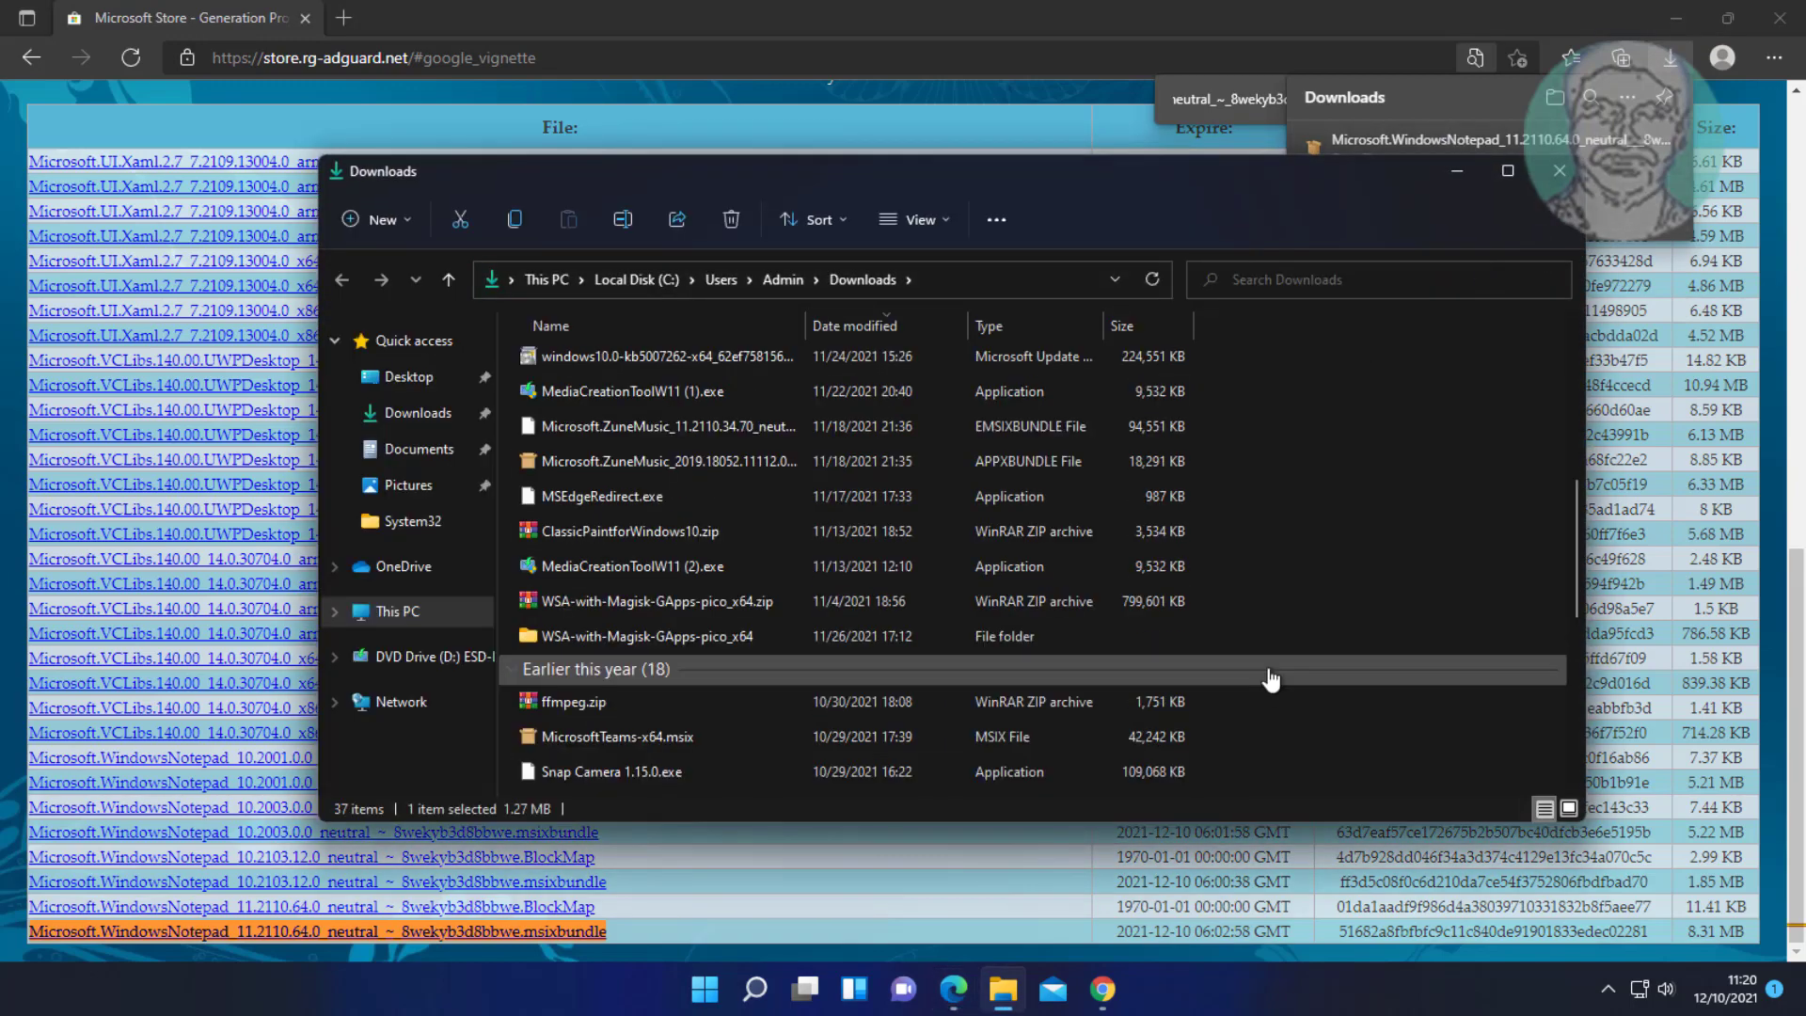
scroll(1270, 678, up, 5)
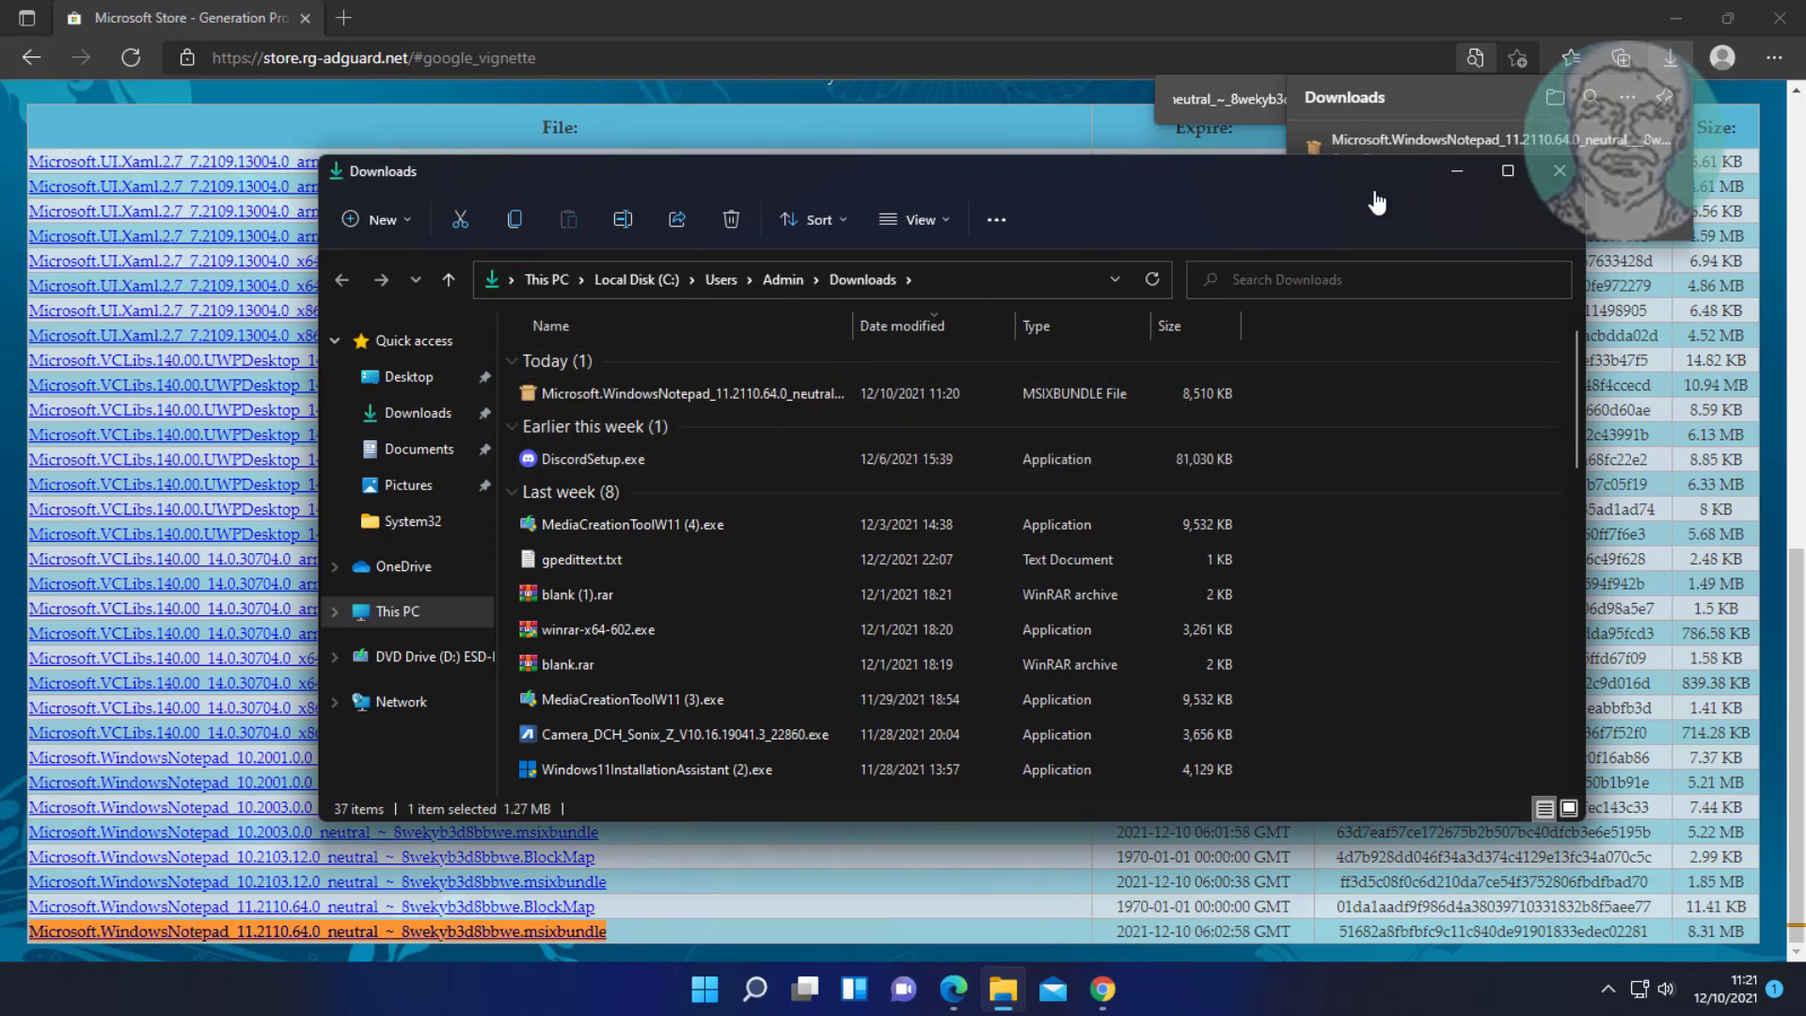
Close the Downloads window, search the web for 7zip, and open 7-zip.org.
click(1456, 171)
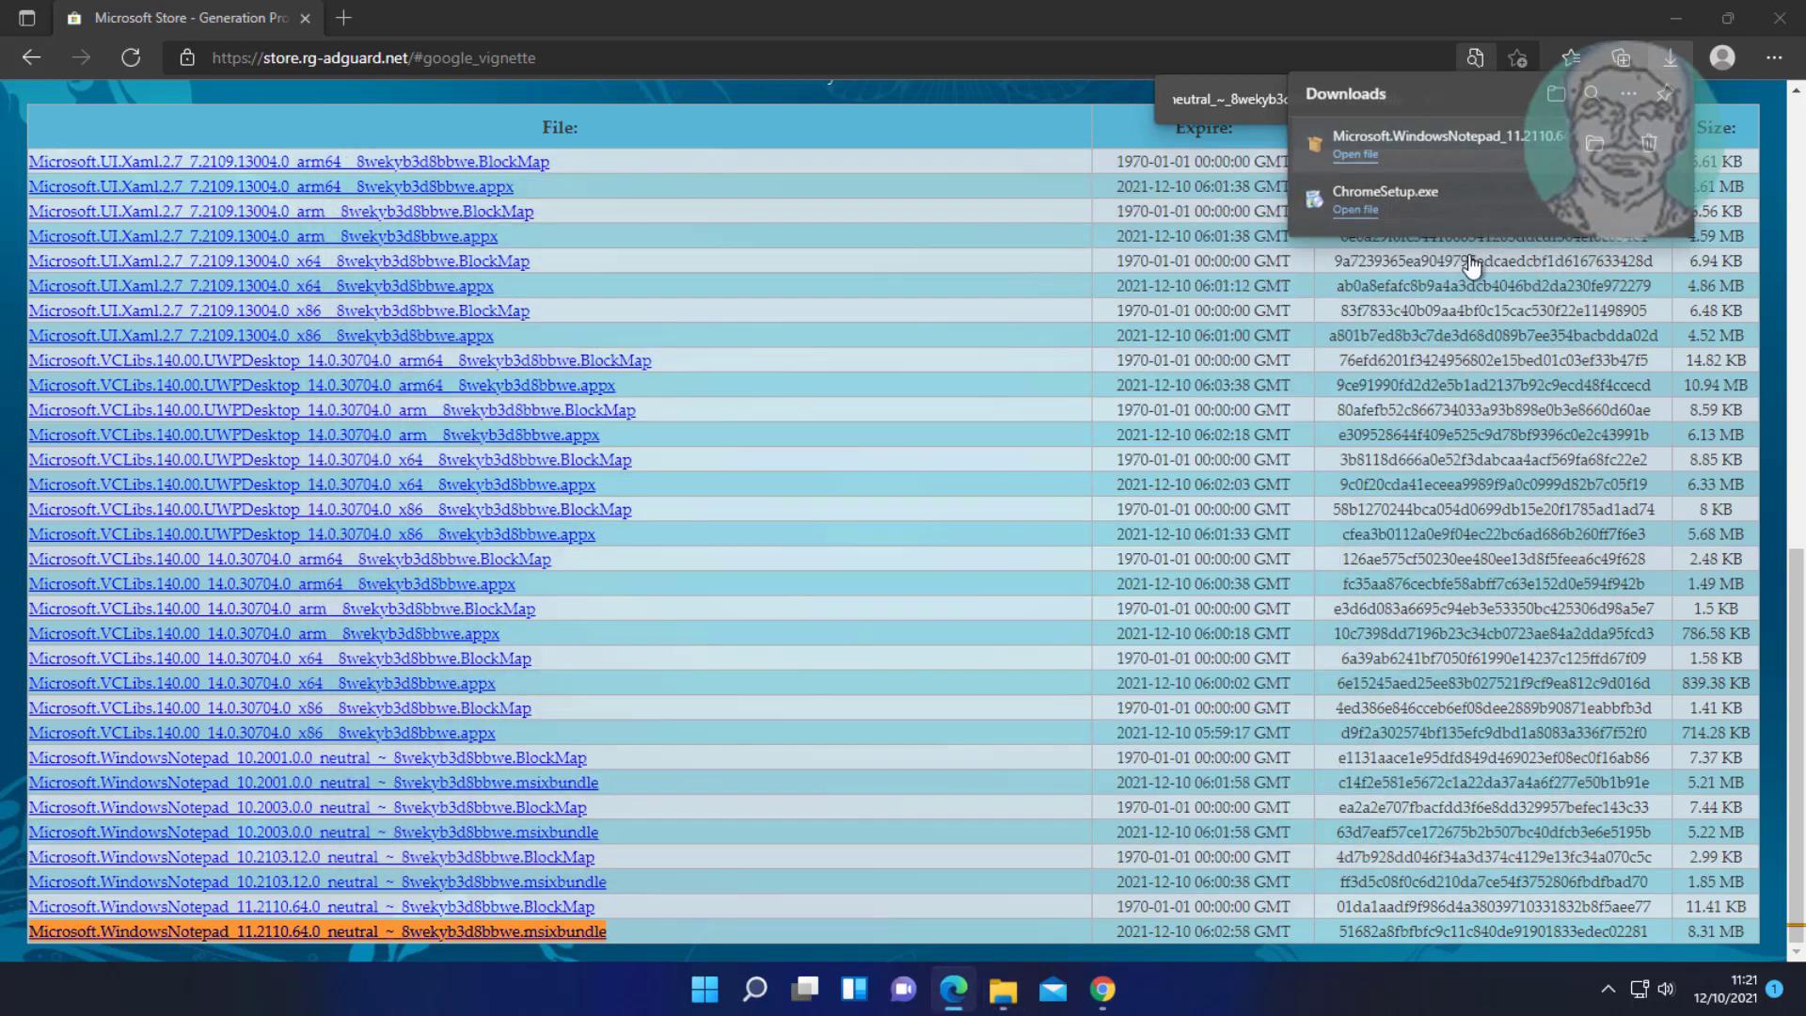
click(344, 17)
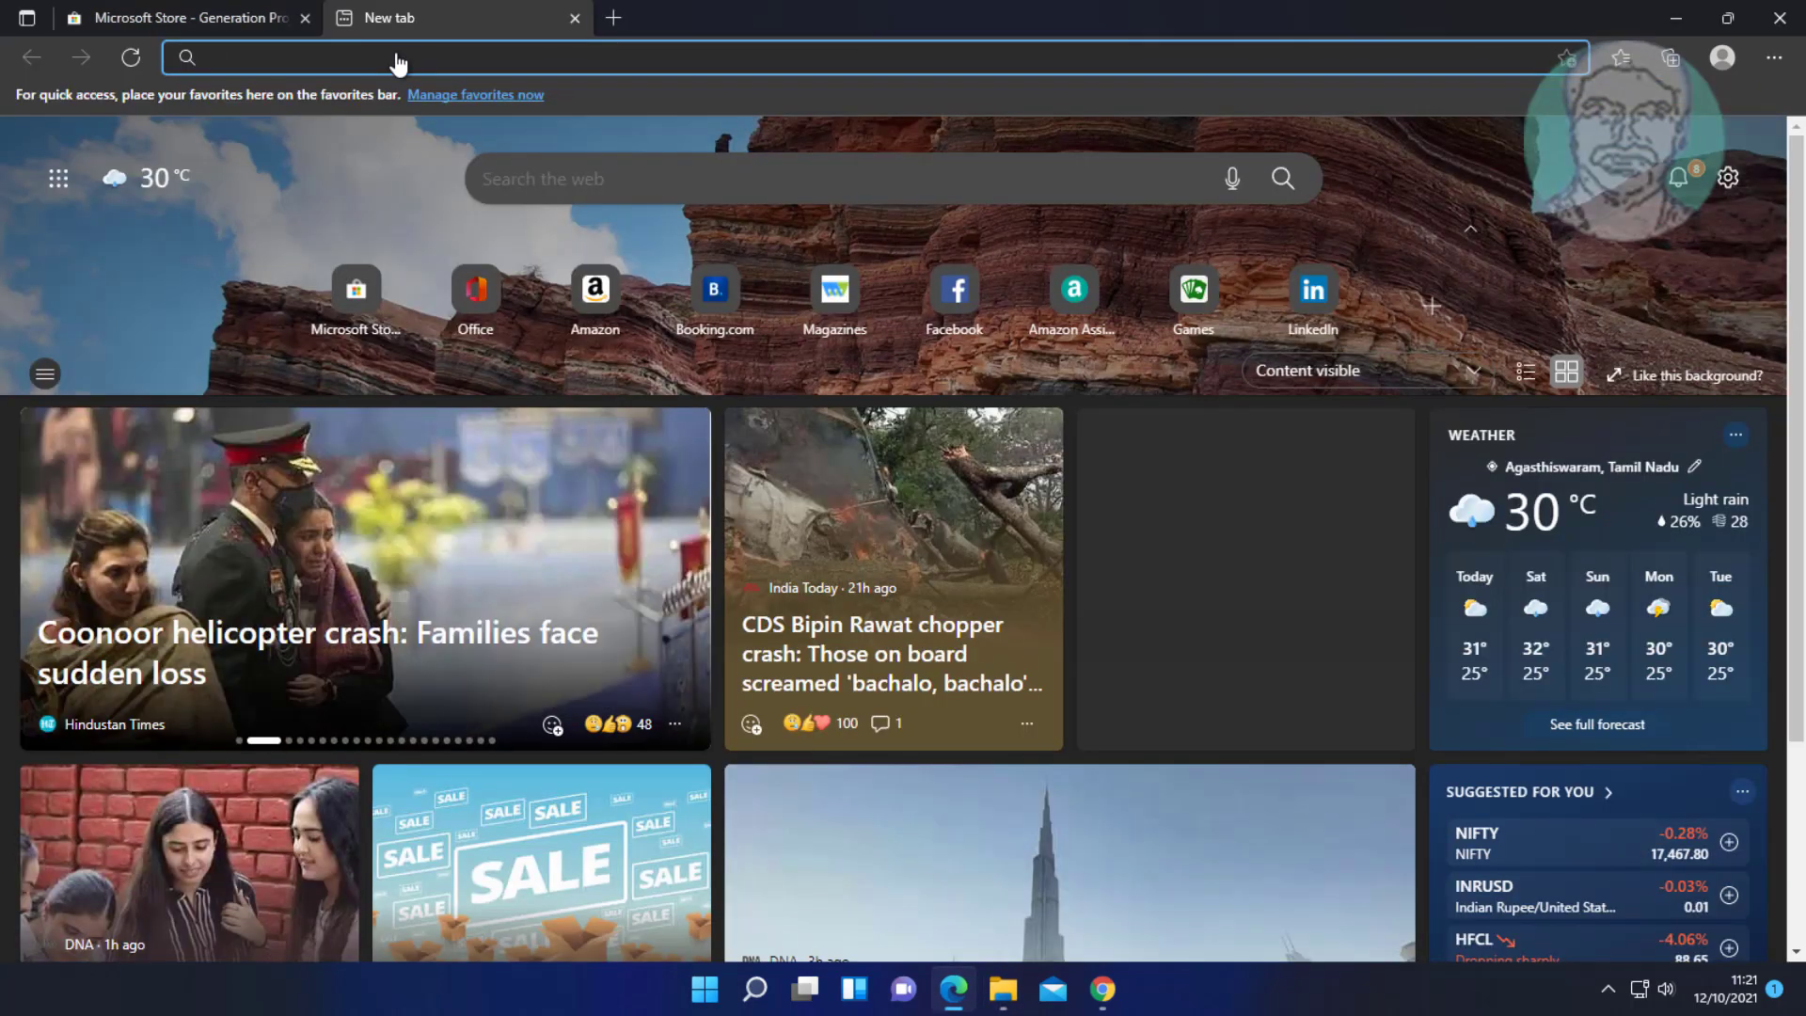
text(7zip)
key(Return)
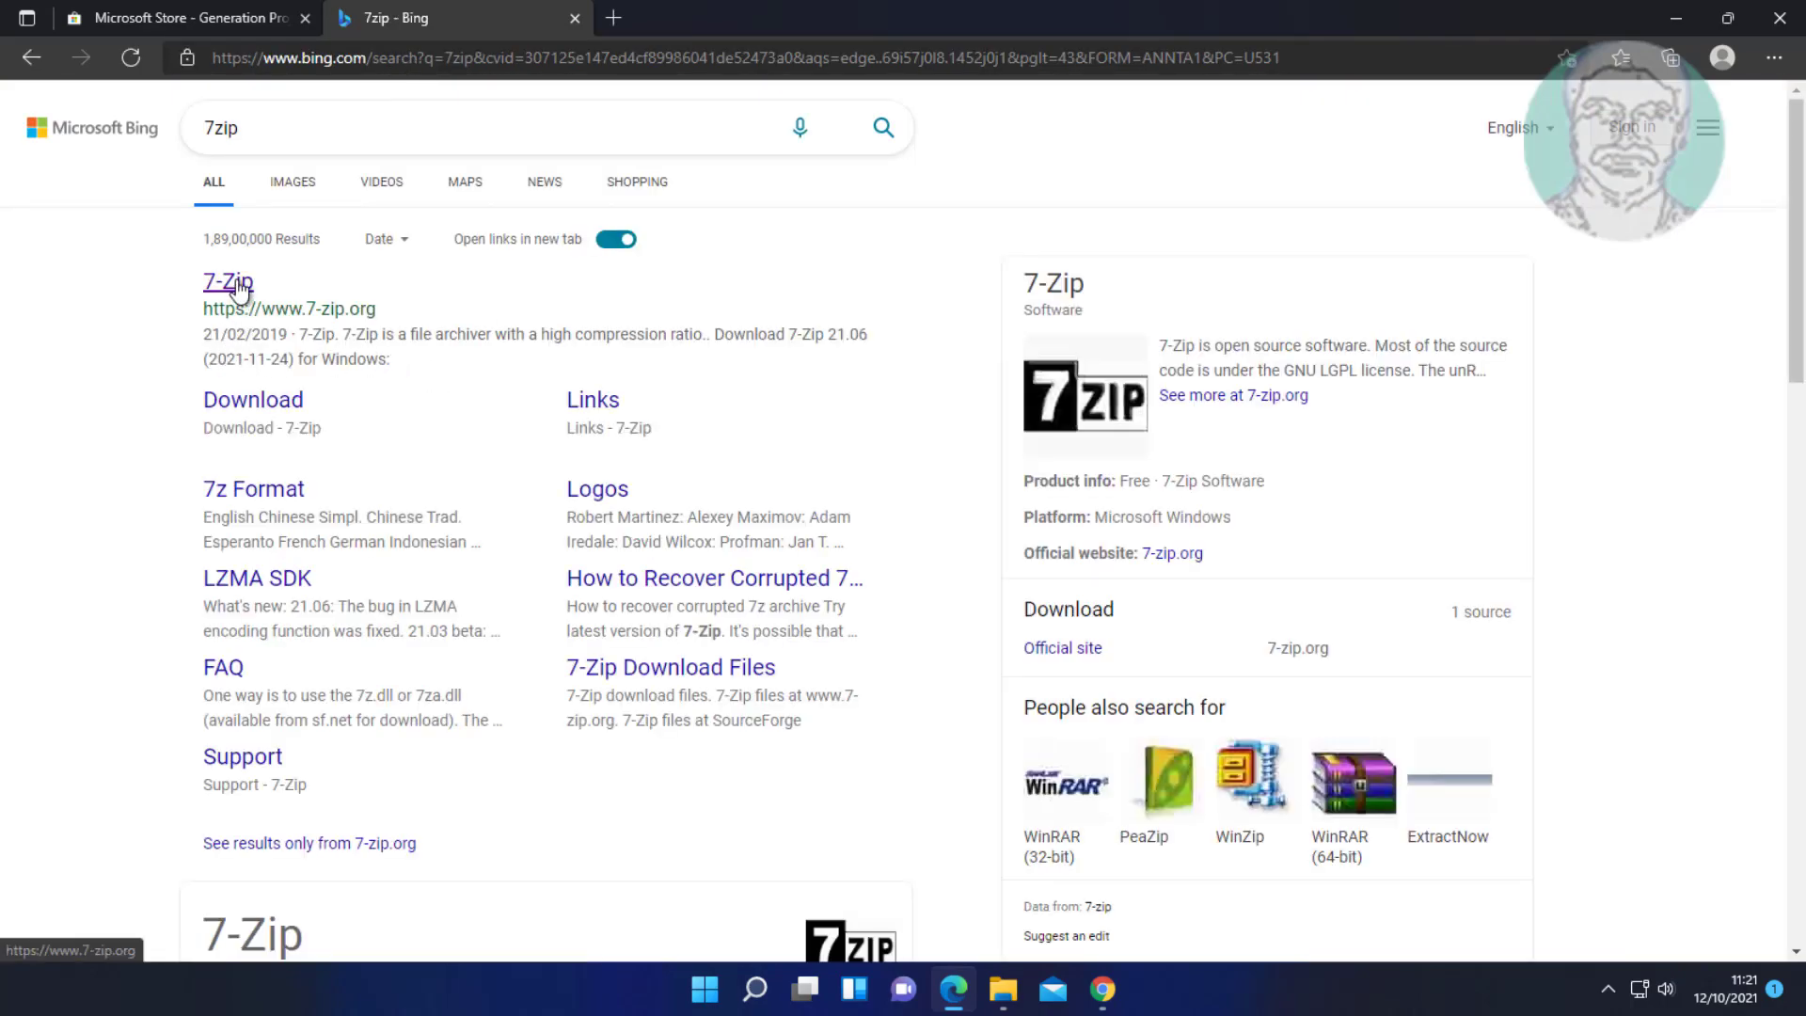
click(234, 286)
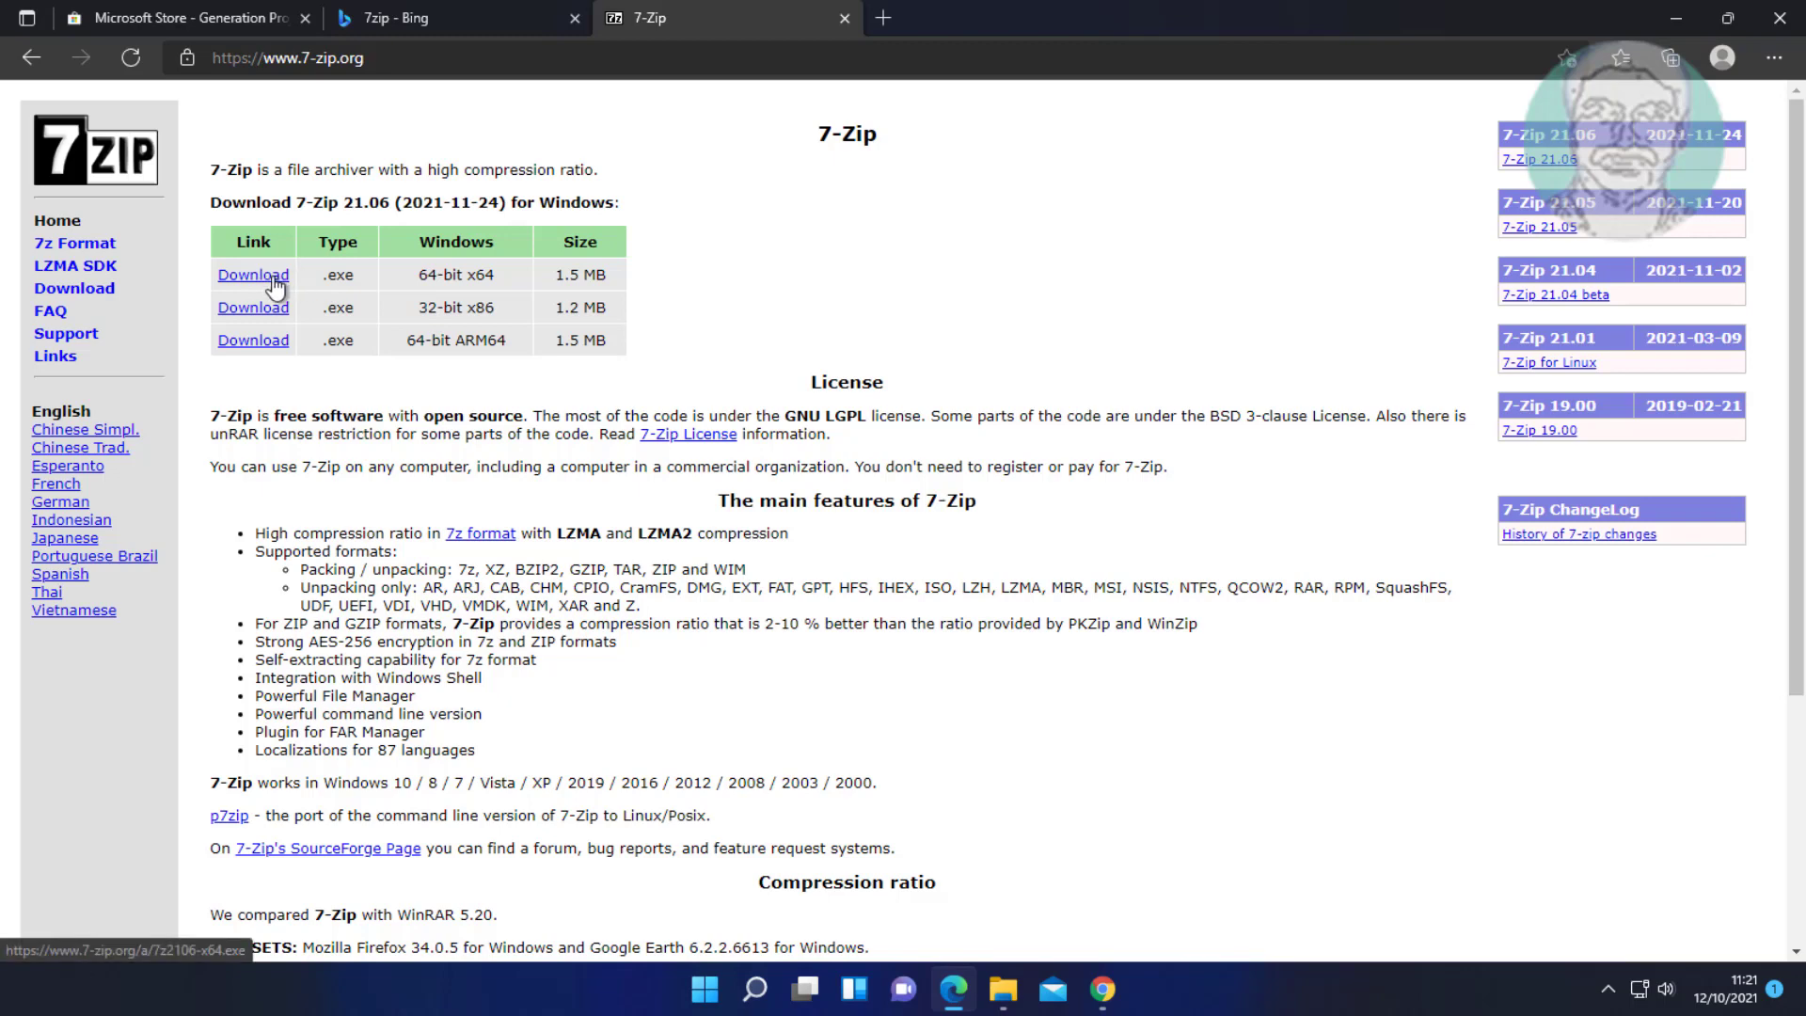
Download and install 7-Zip 21.06 x64, then close the setup.
click(275, 289)
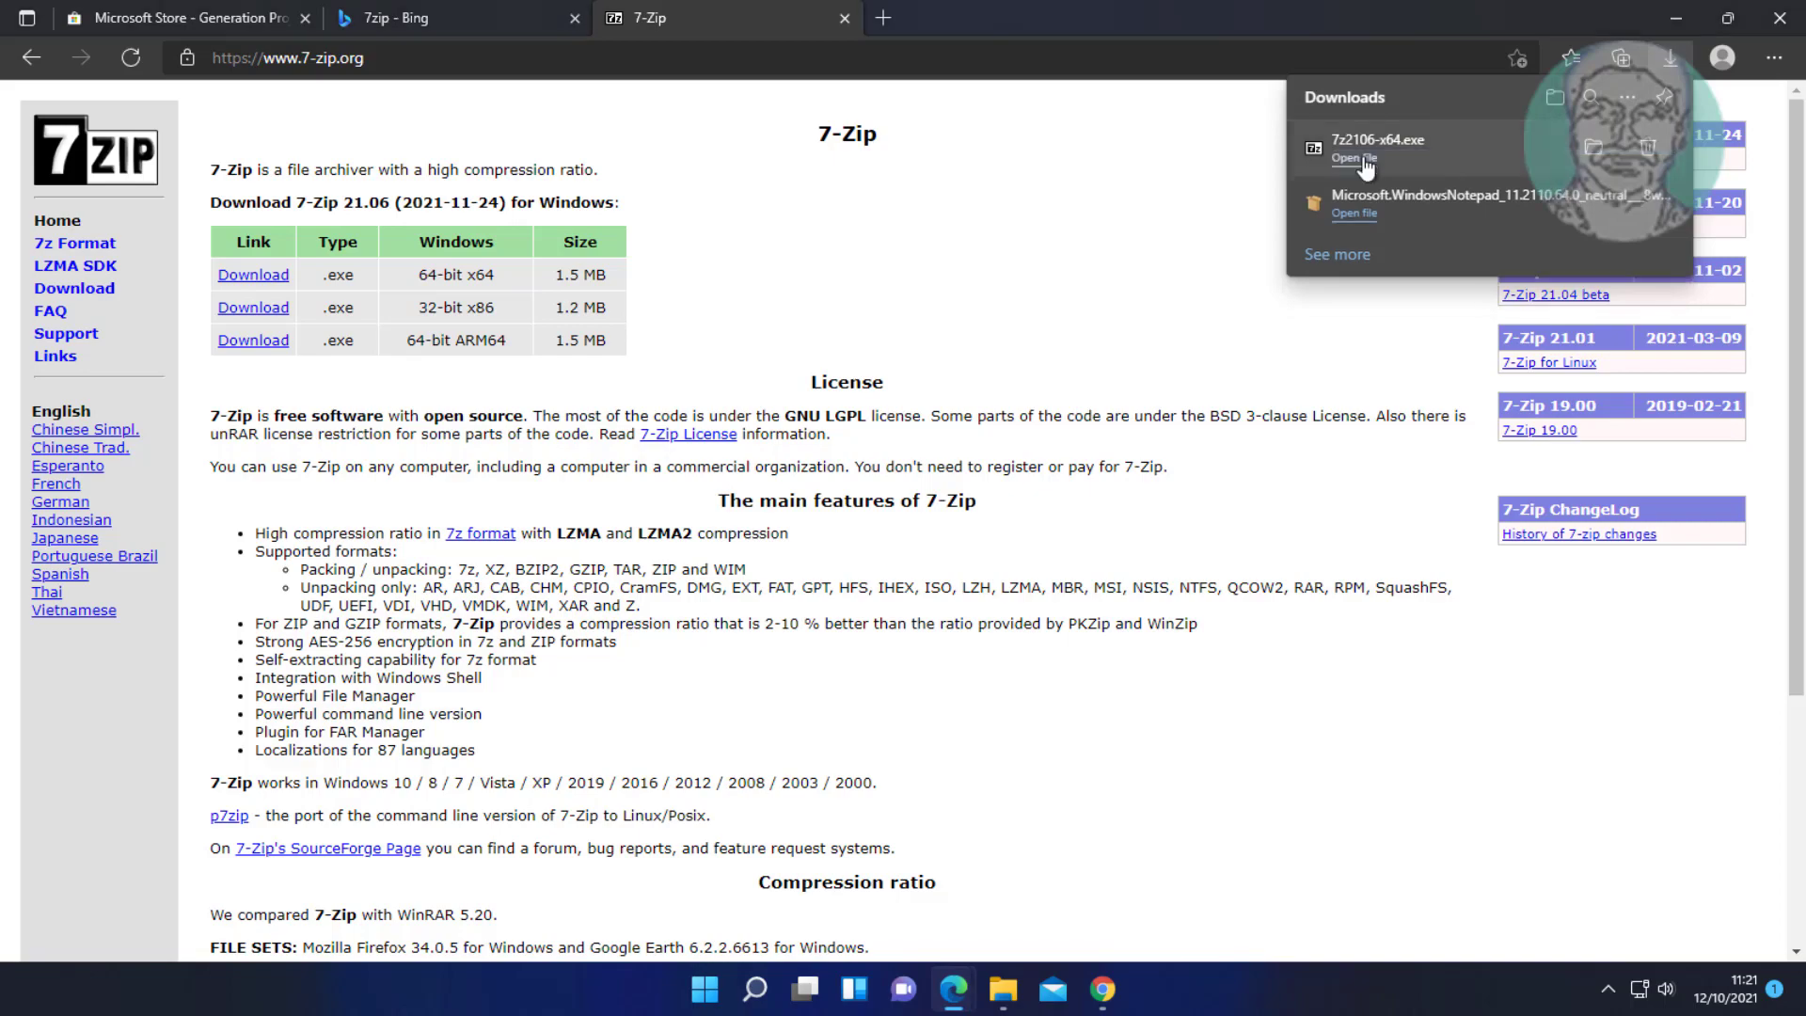
click(1367, 168)
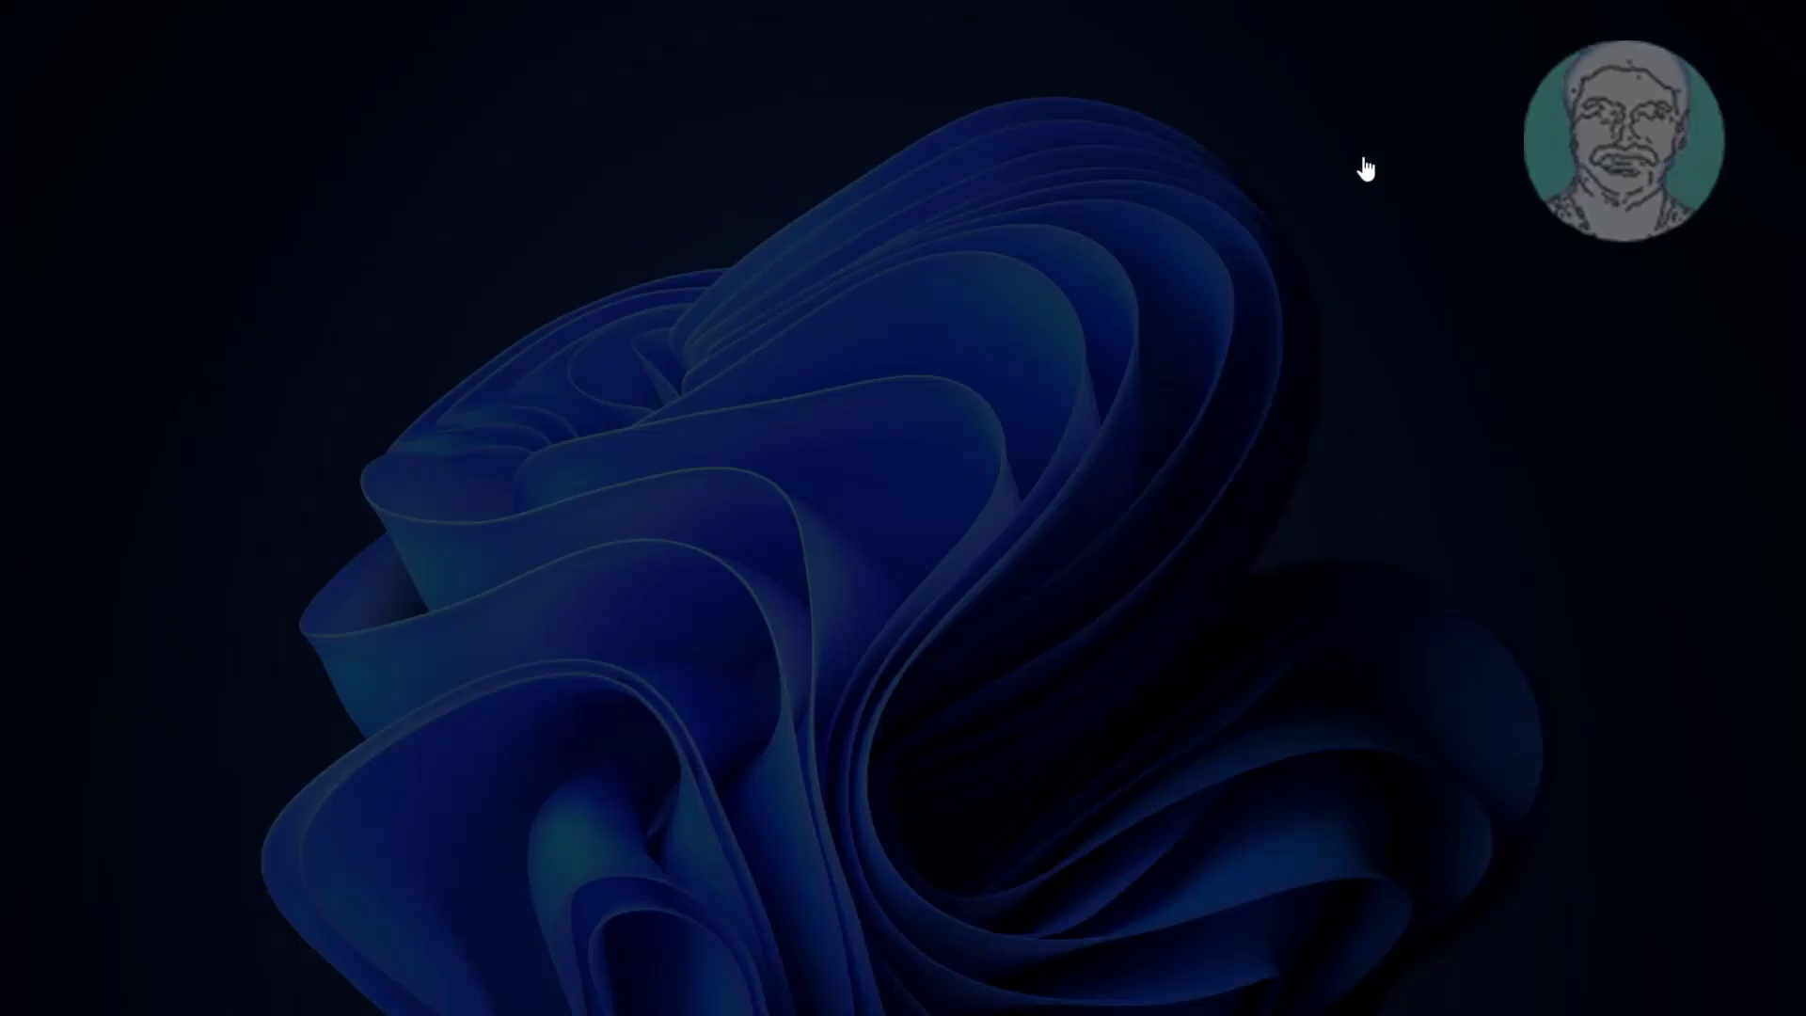
click(830, 690)
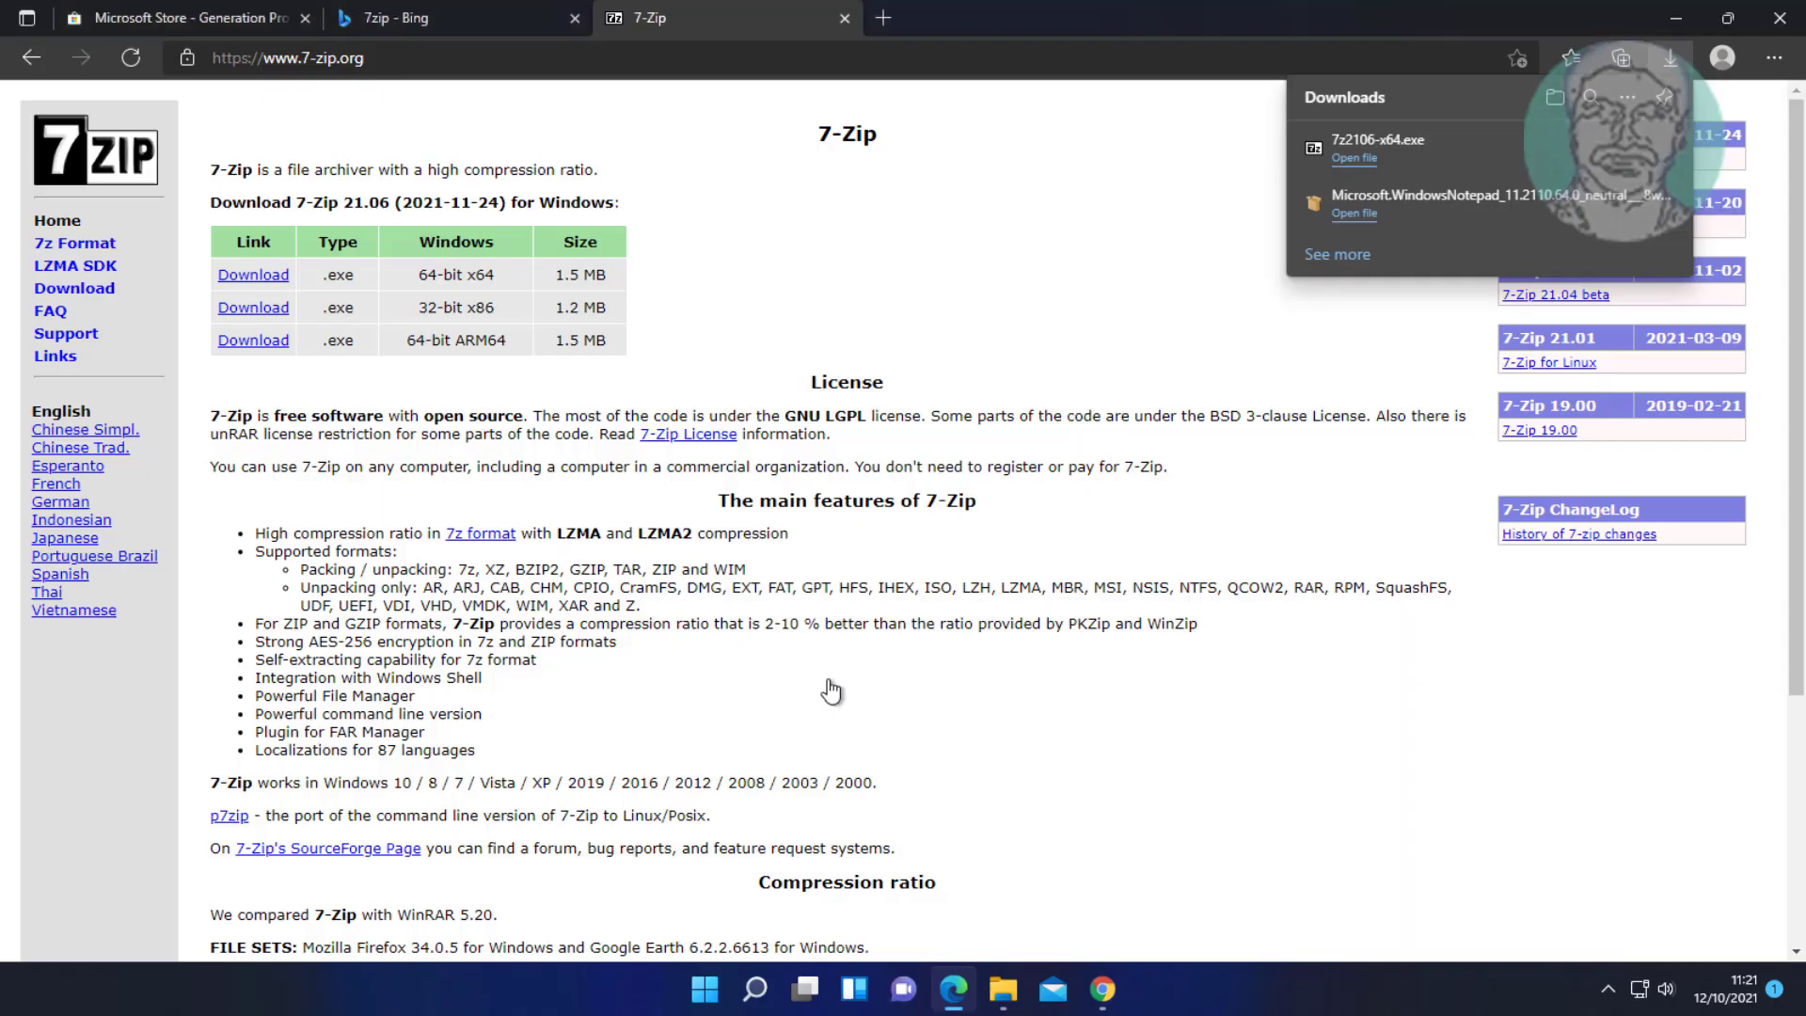
click(882, 571)
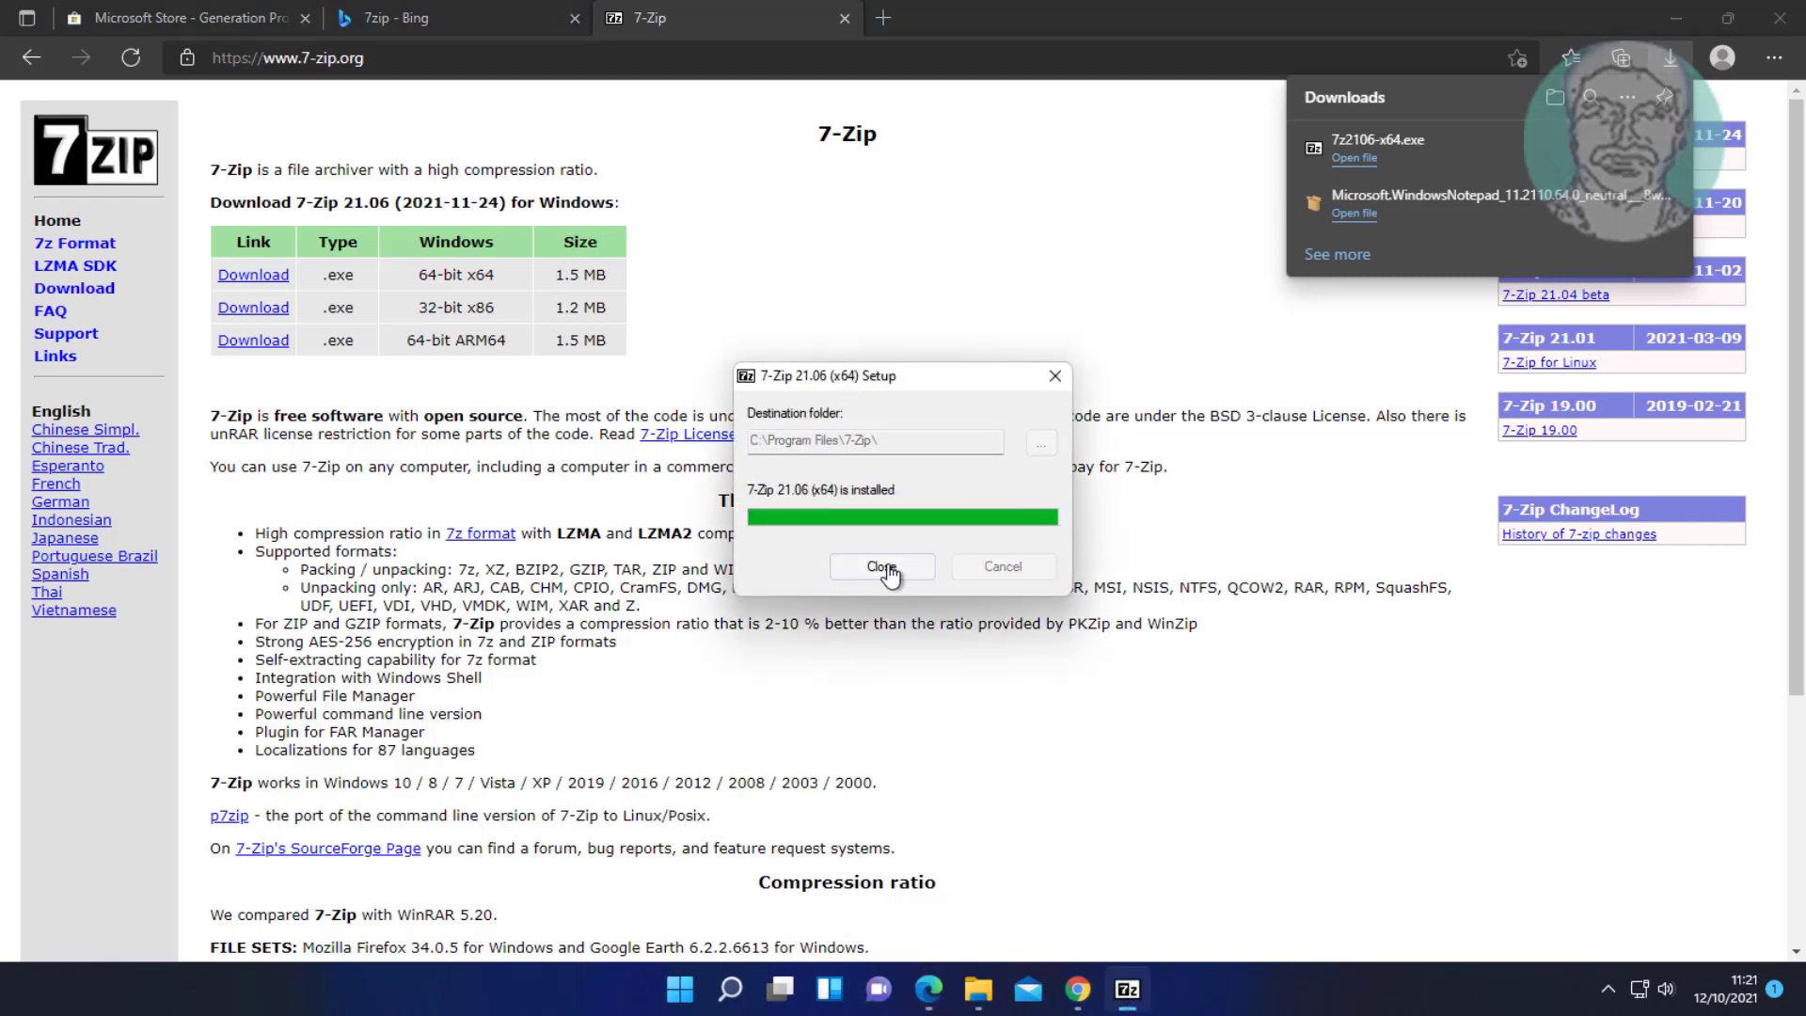
click(882, 569)
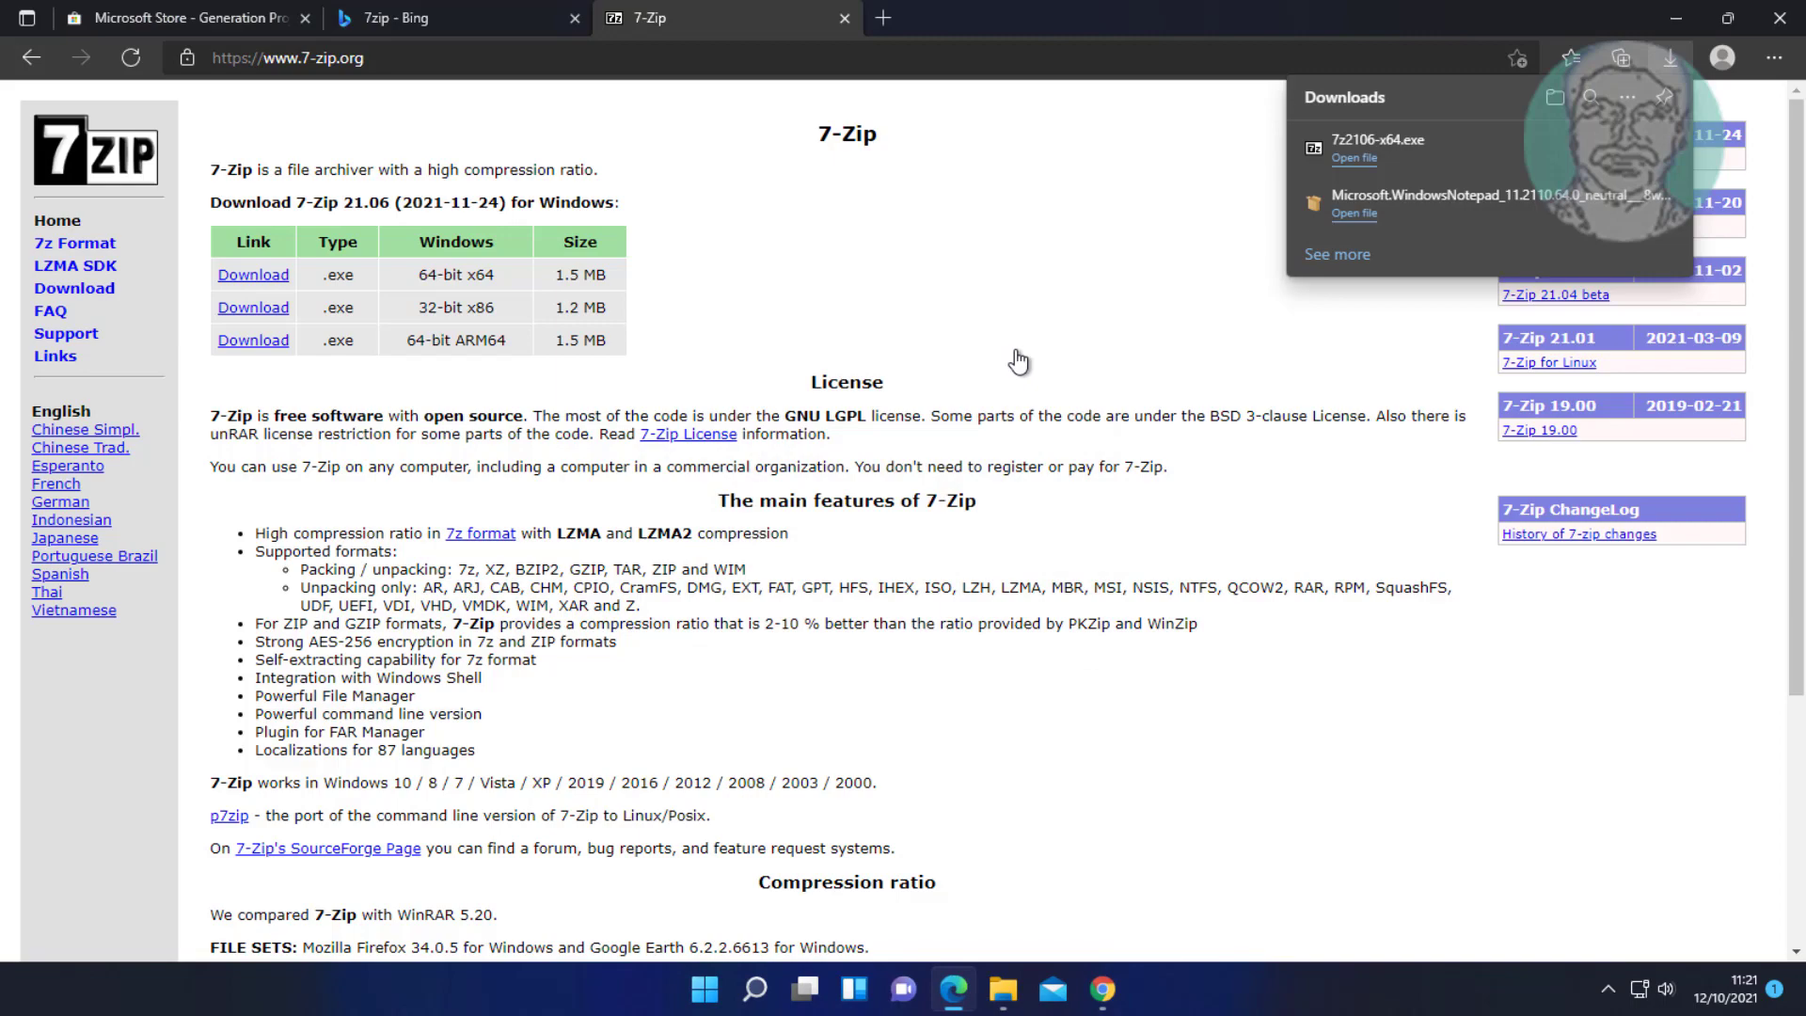
Extract the Notepad msixbundle with 7-Zip into a 'Microsoft.WindowsNotepad_...' folder.
click(1676, 20)
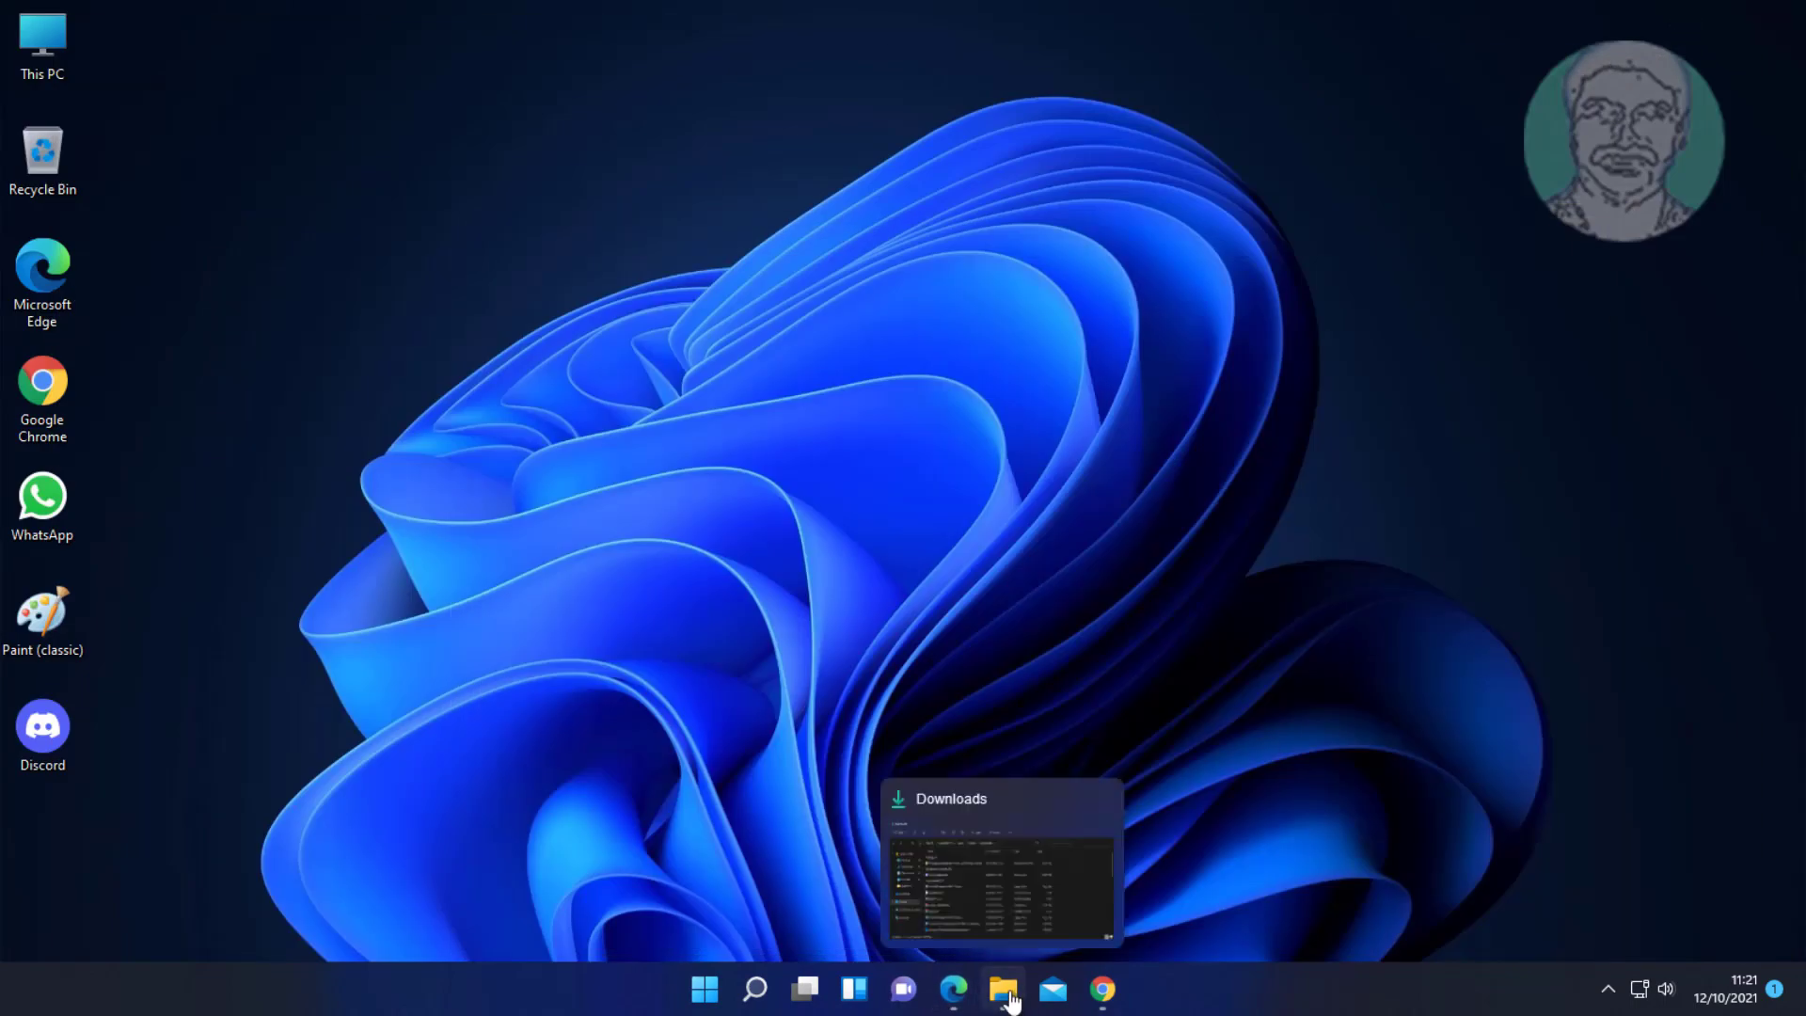
click(1005, 990)
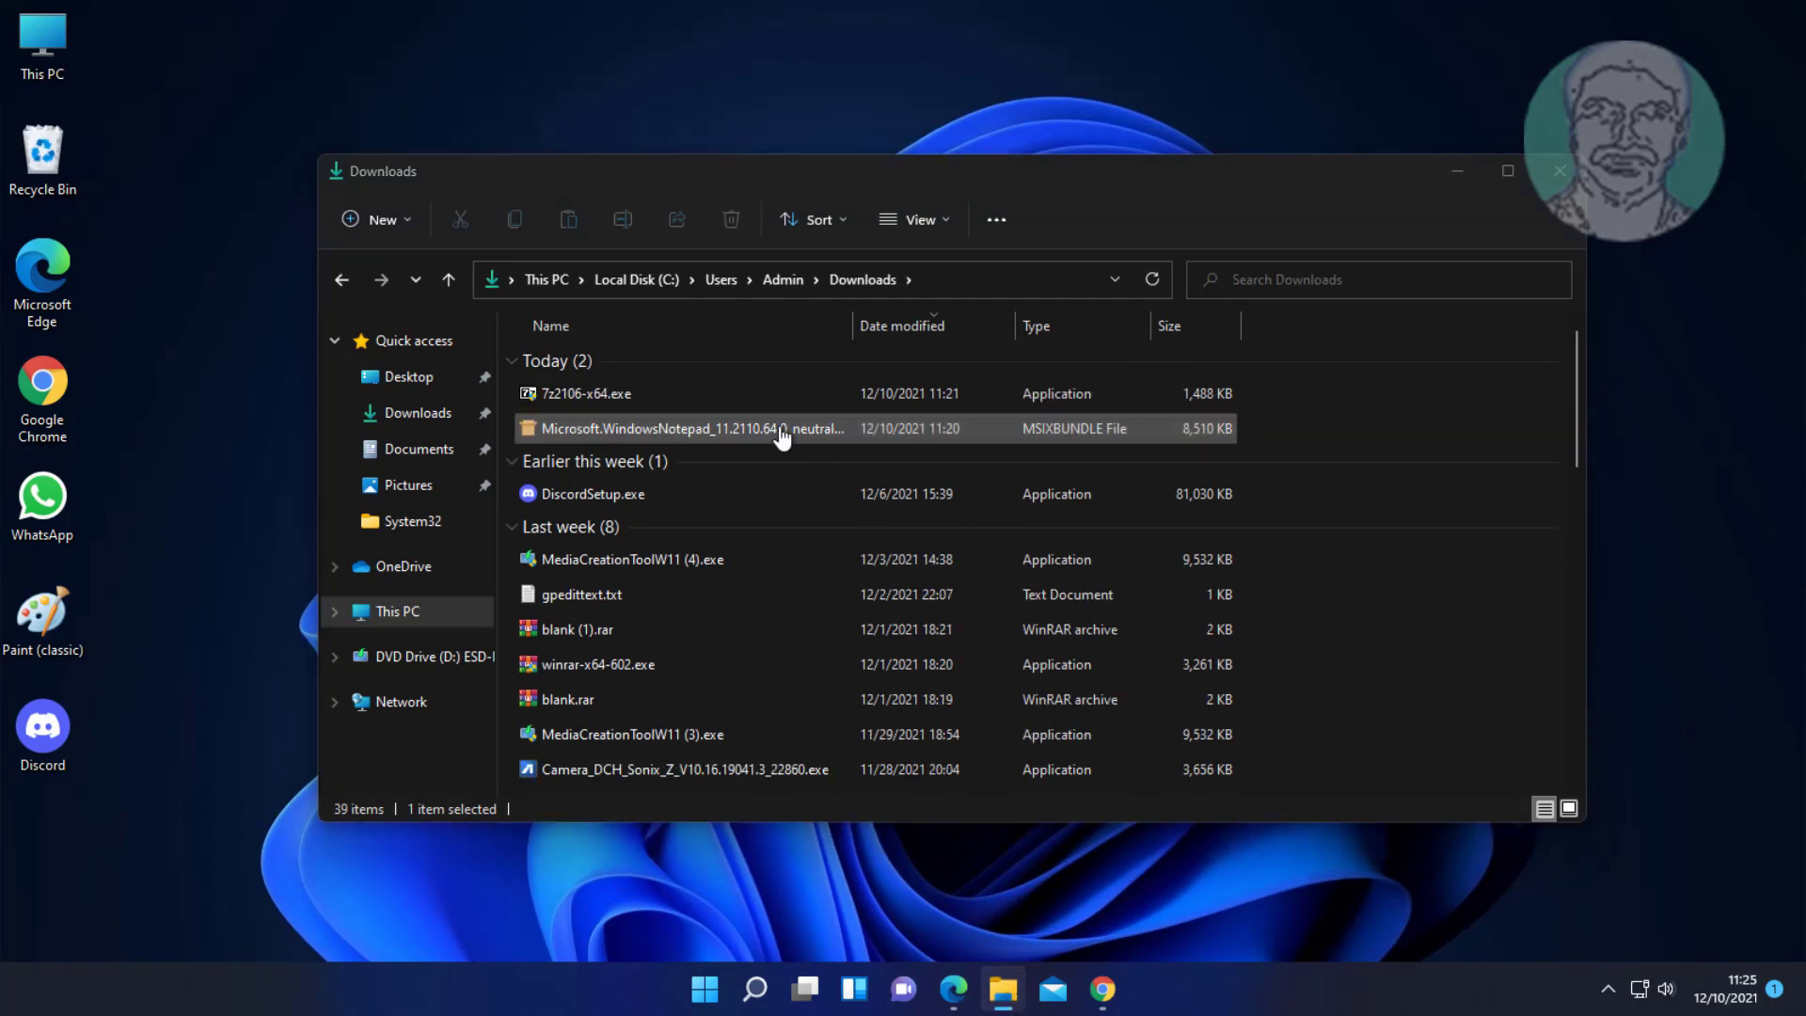
right_click(781, 435)
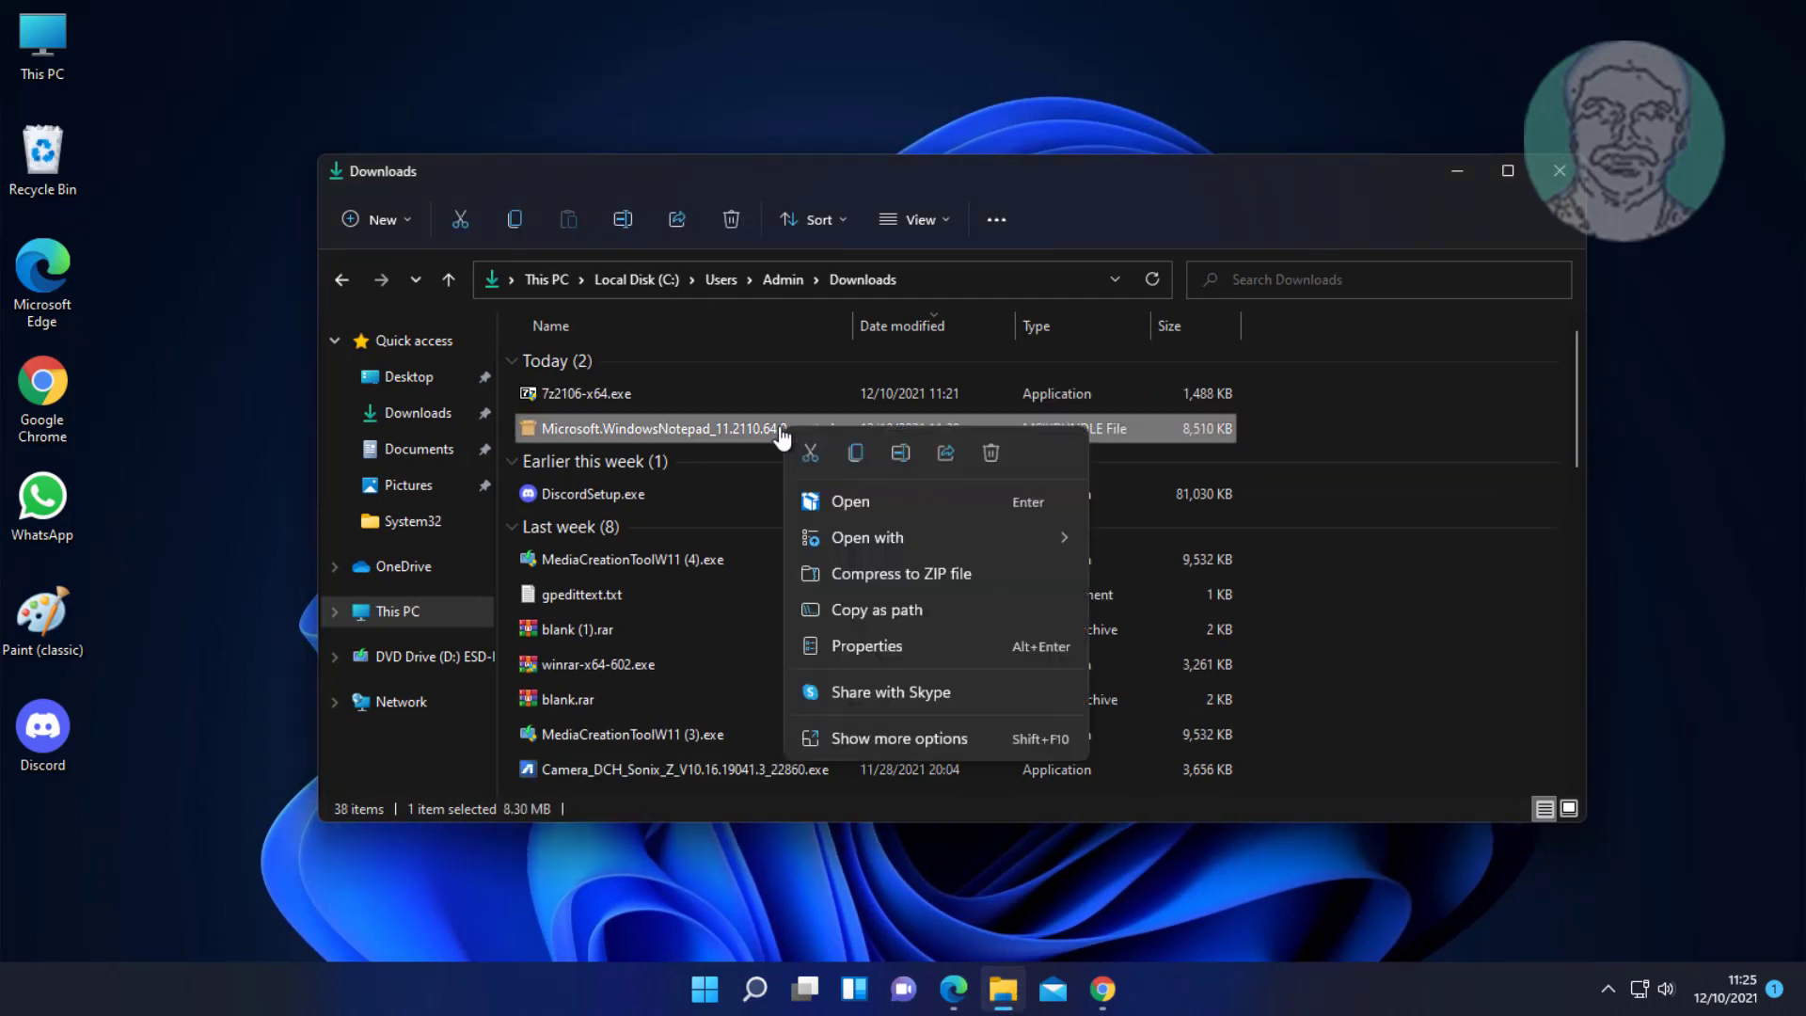
click(882, 742)
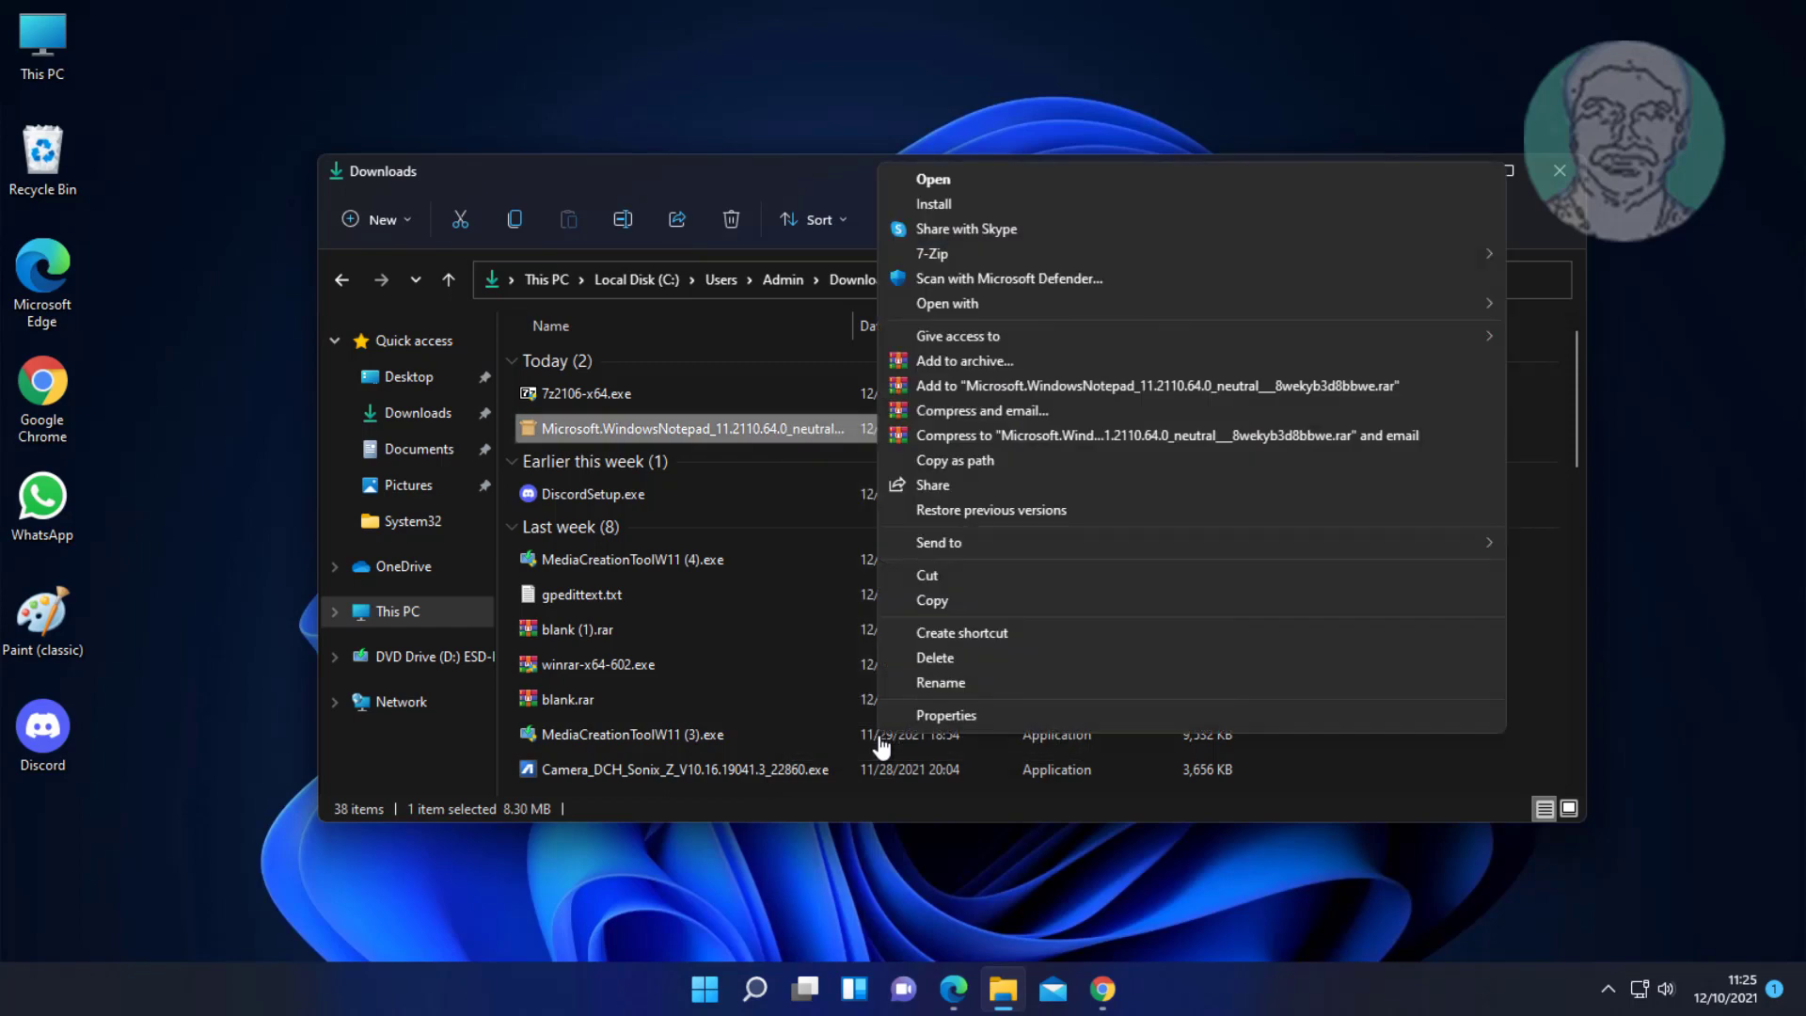
mouse_move(931, 253)
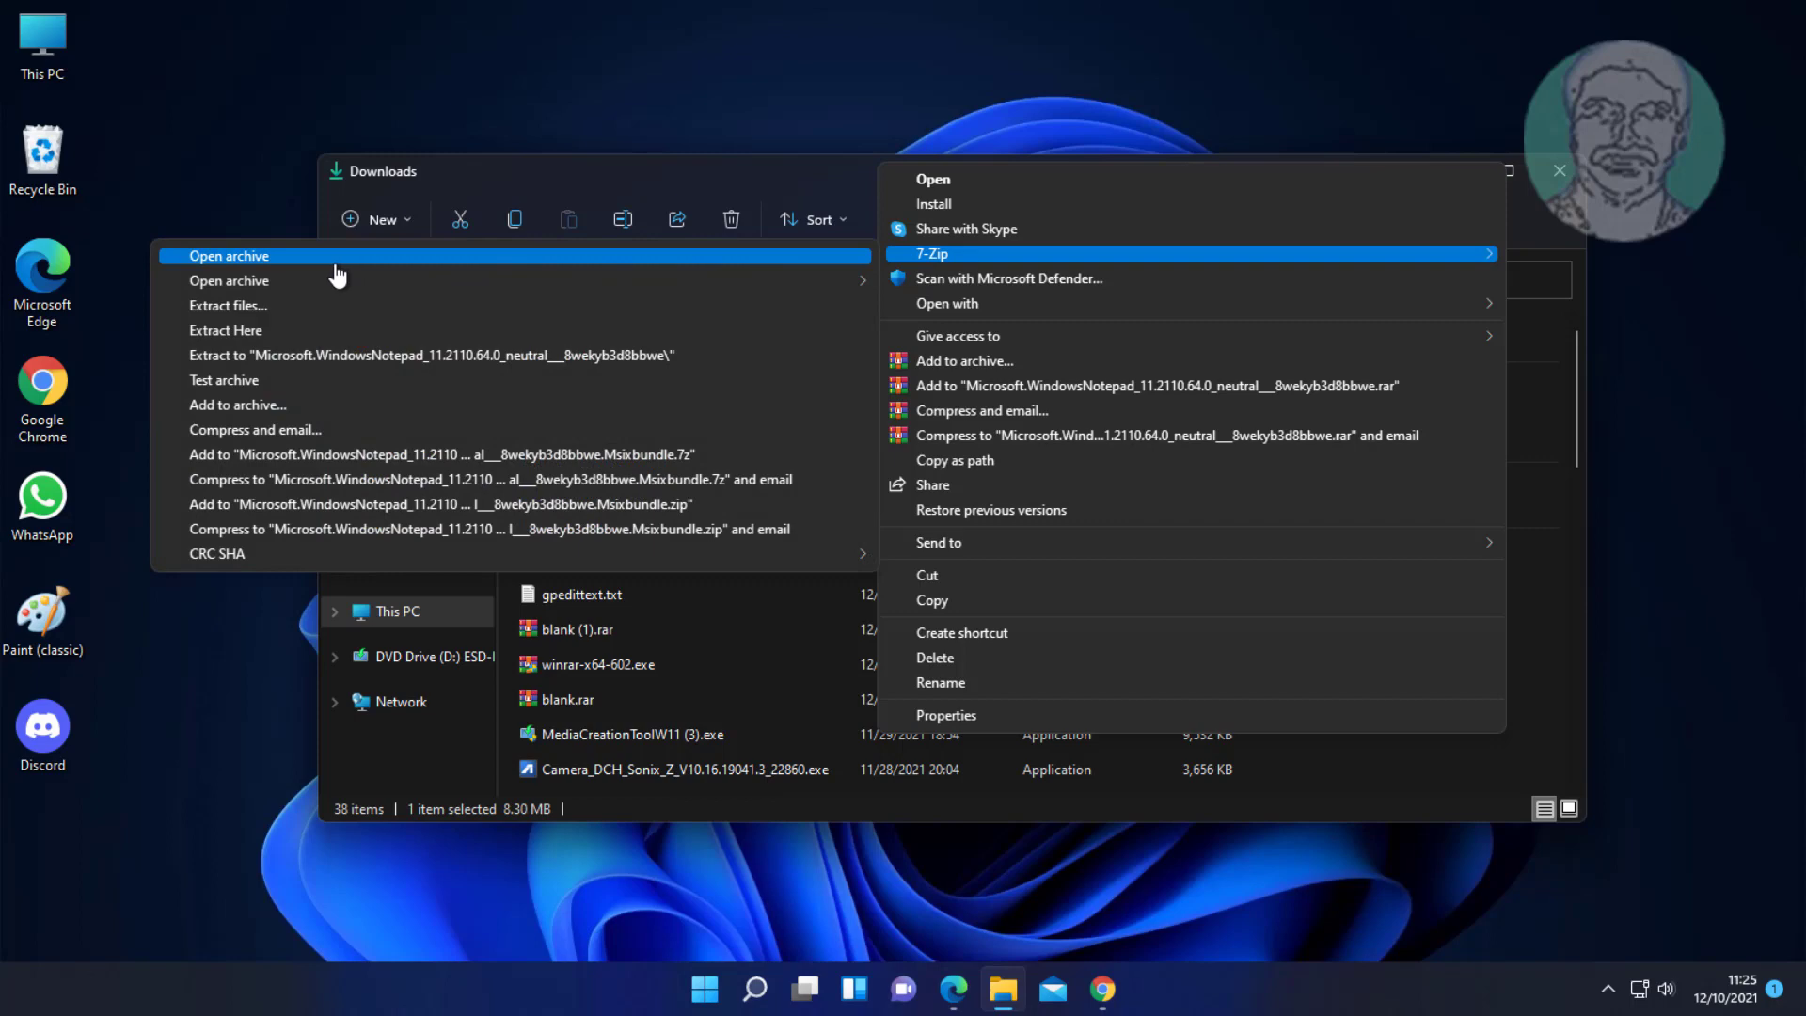
click(316, 359)
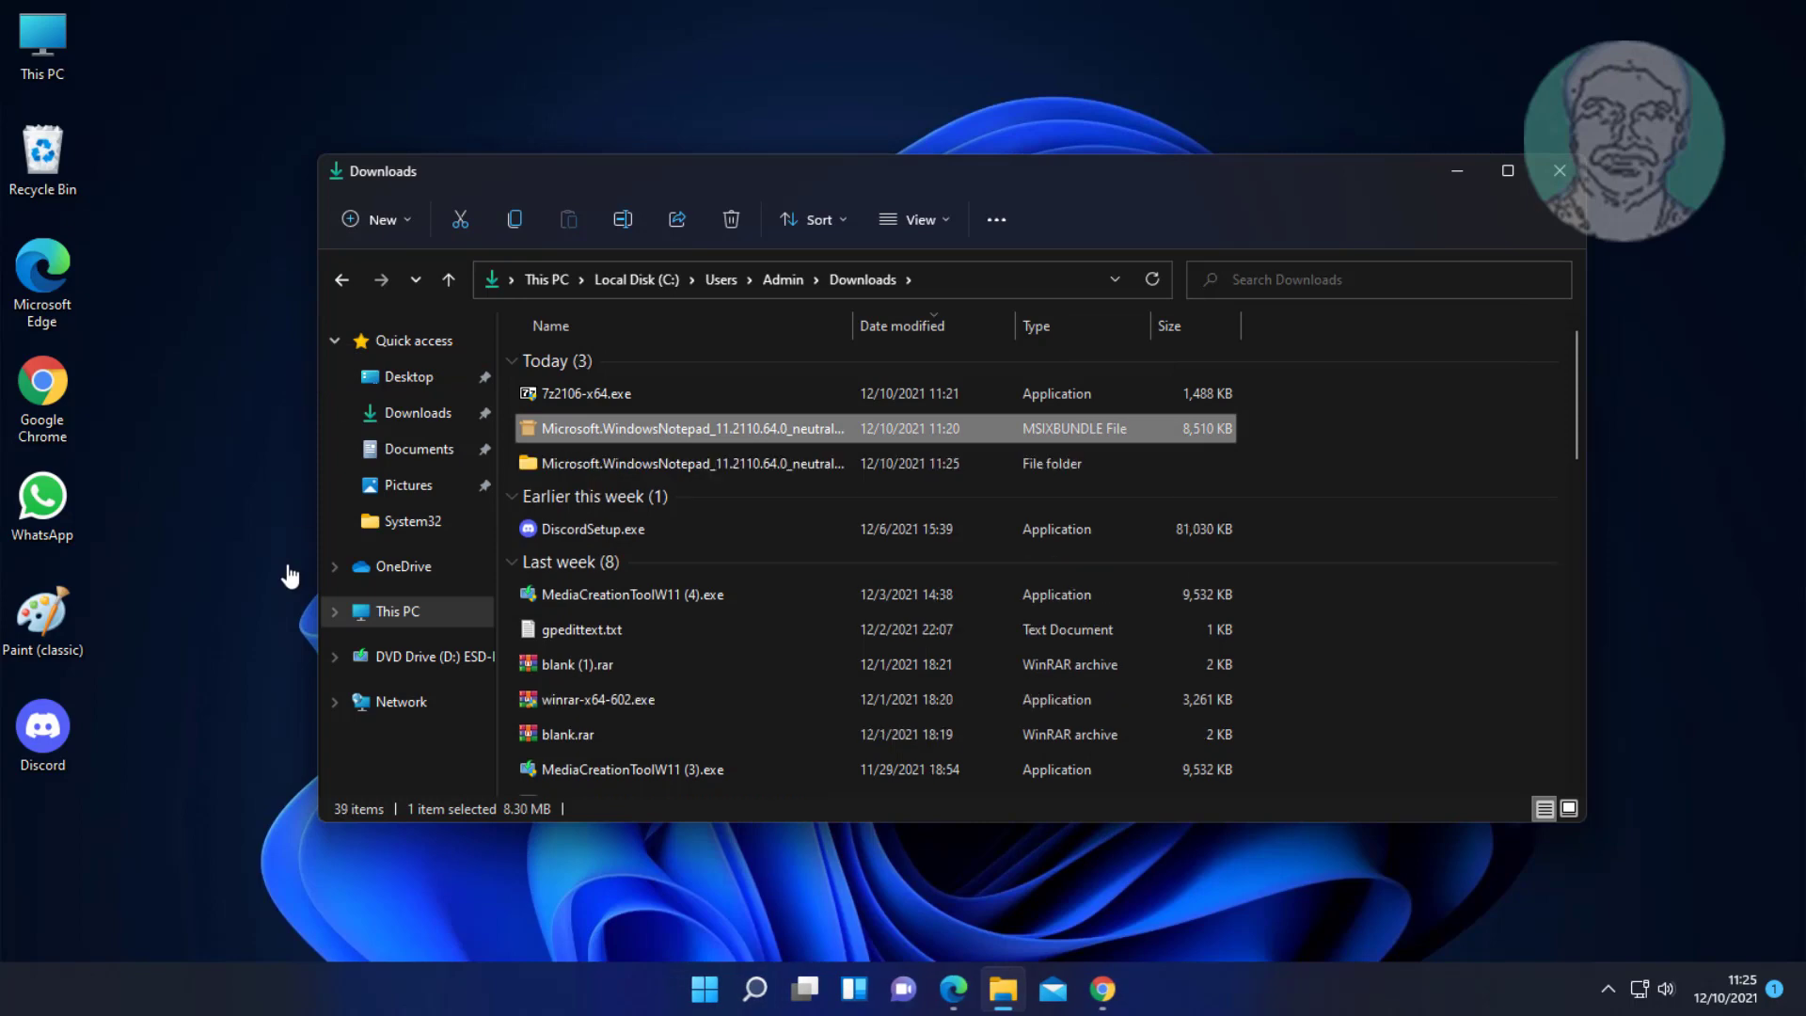
Extract NotepadApp x64.msix with 7-Zip and open the resulting NotepadApp_11.2110.64.0_x64 folder.
double_click(709, 477)
click(855, 389)
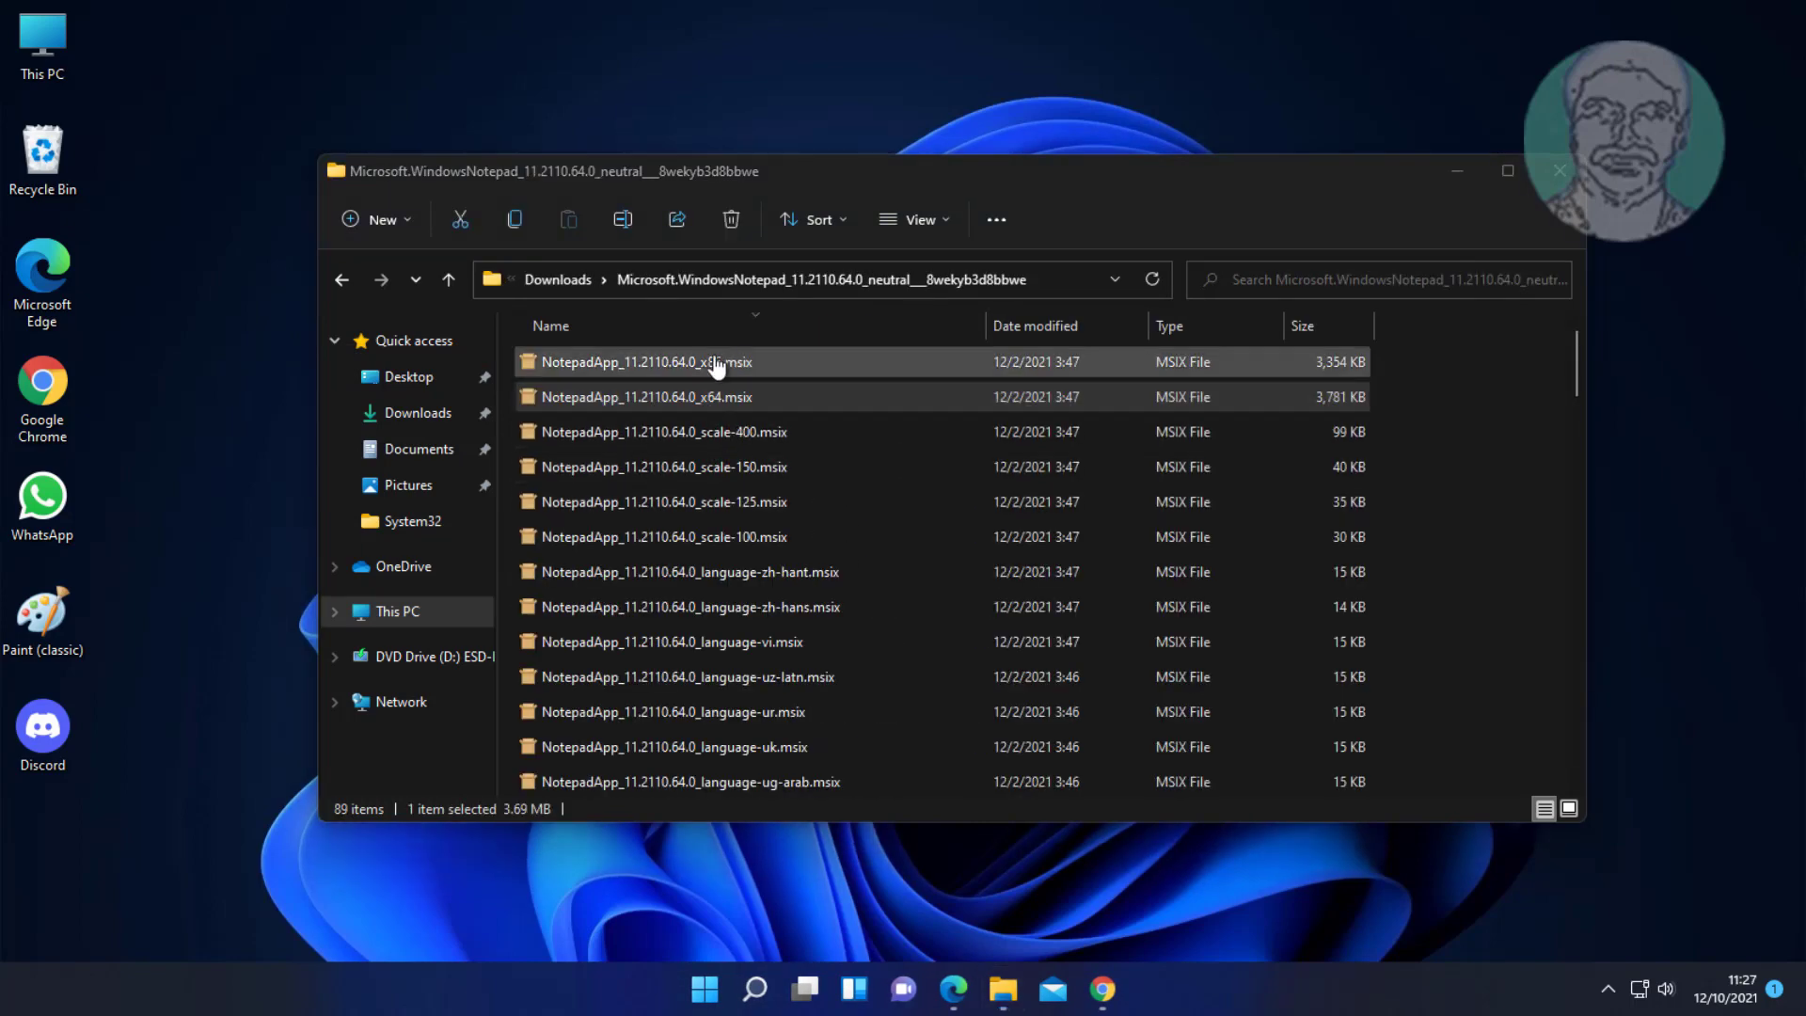
right_click(664, 404)
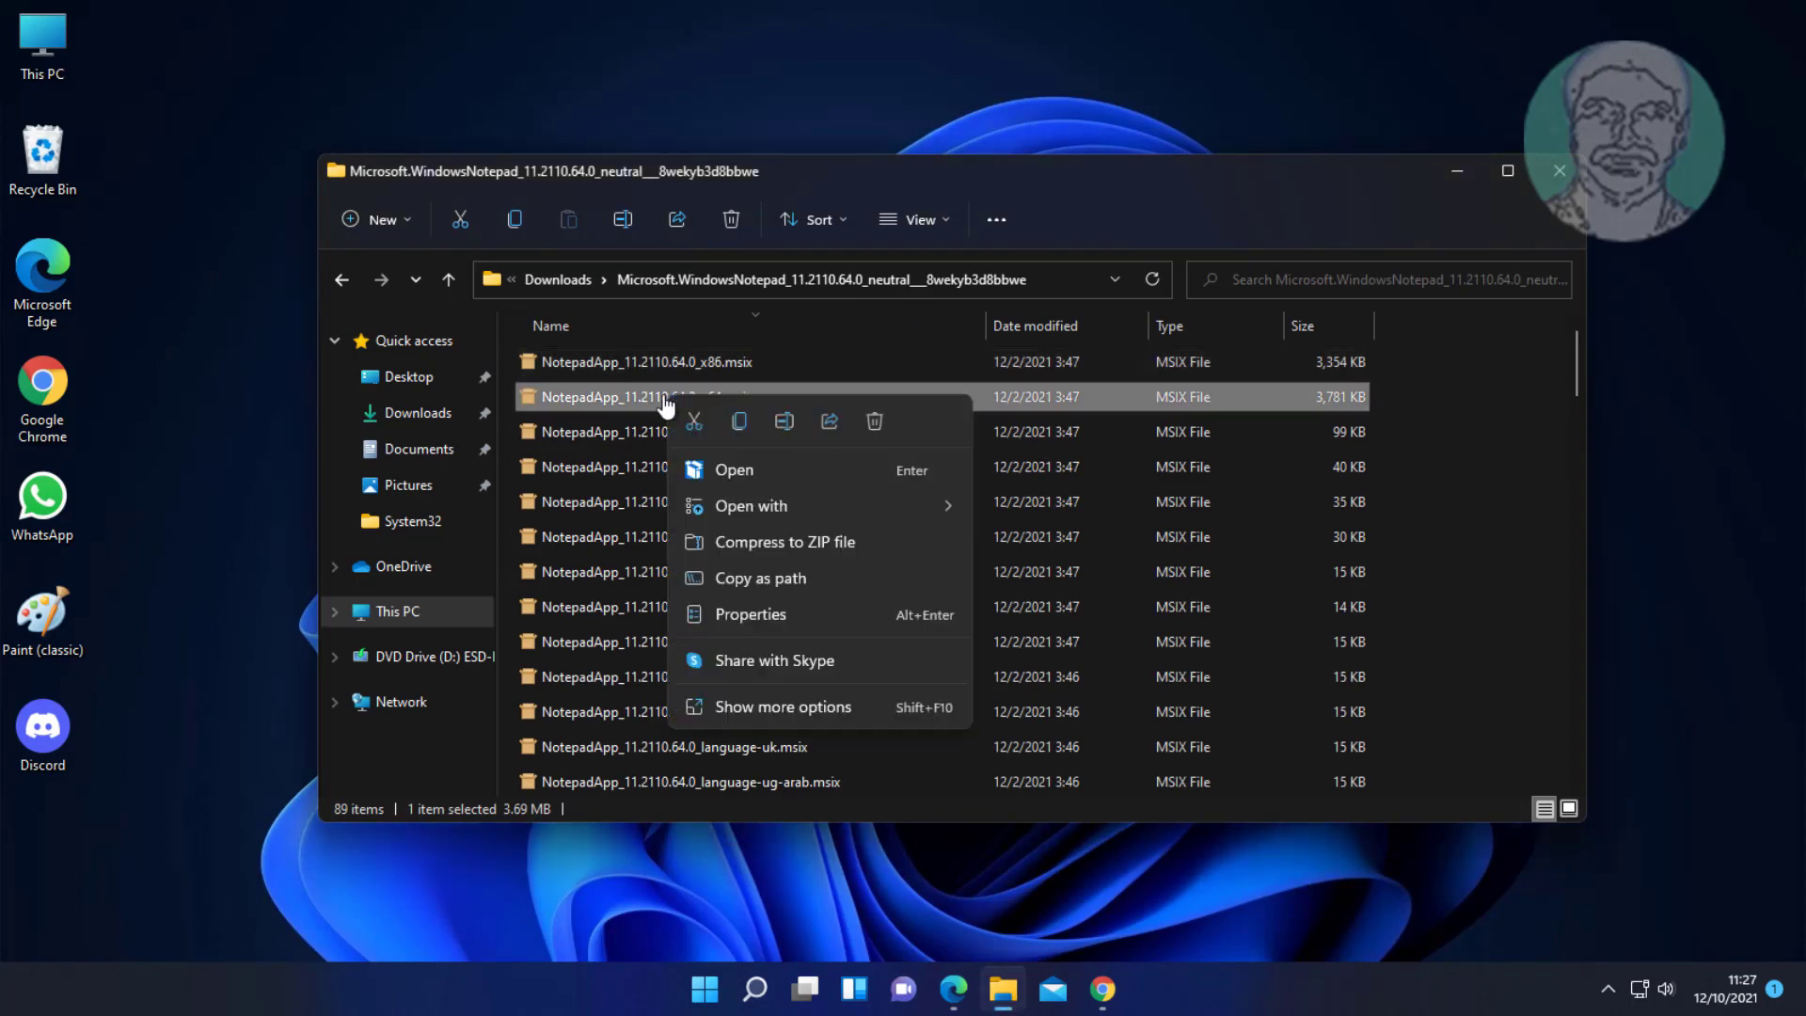
click(790, 706)
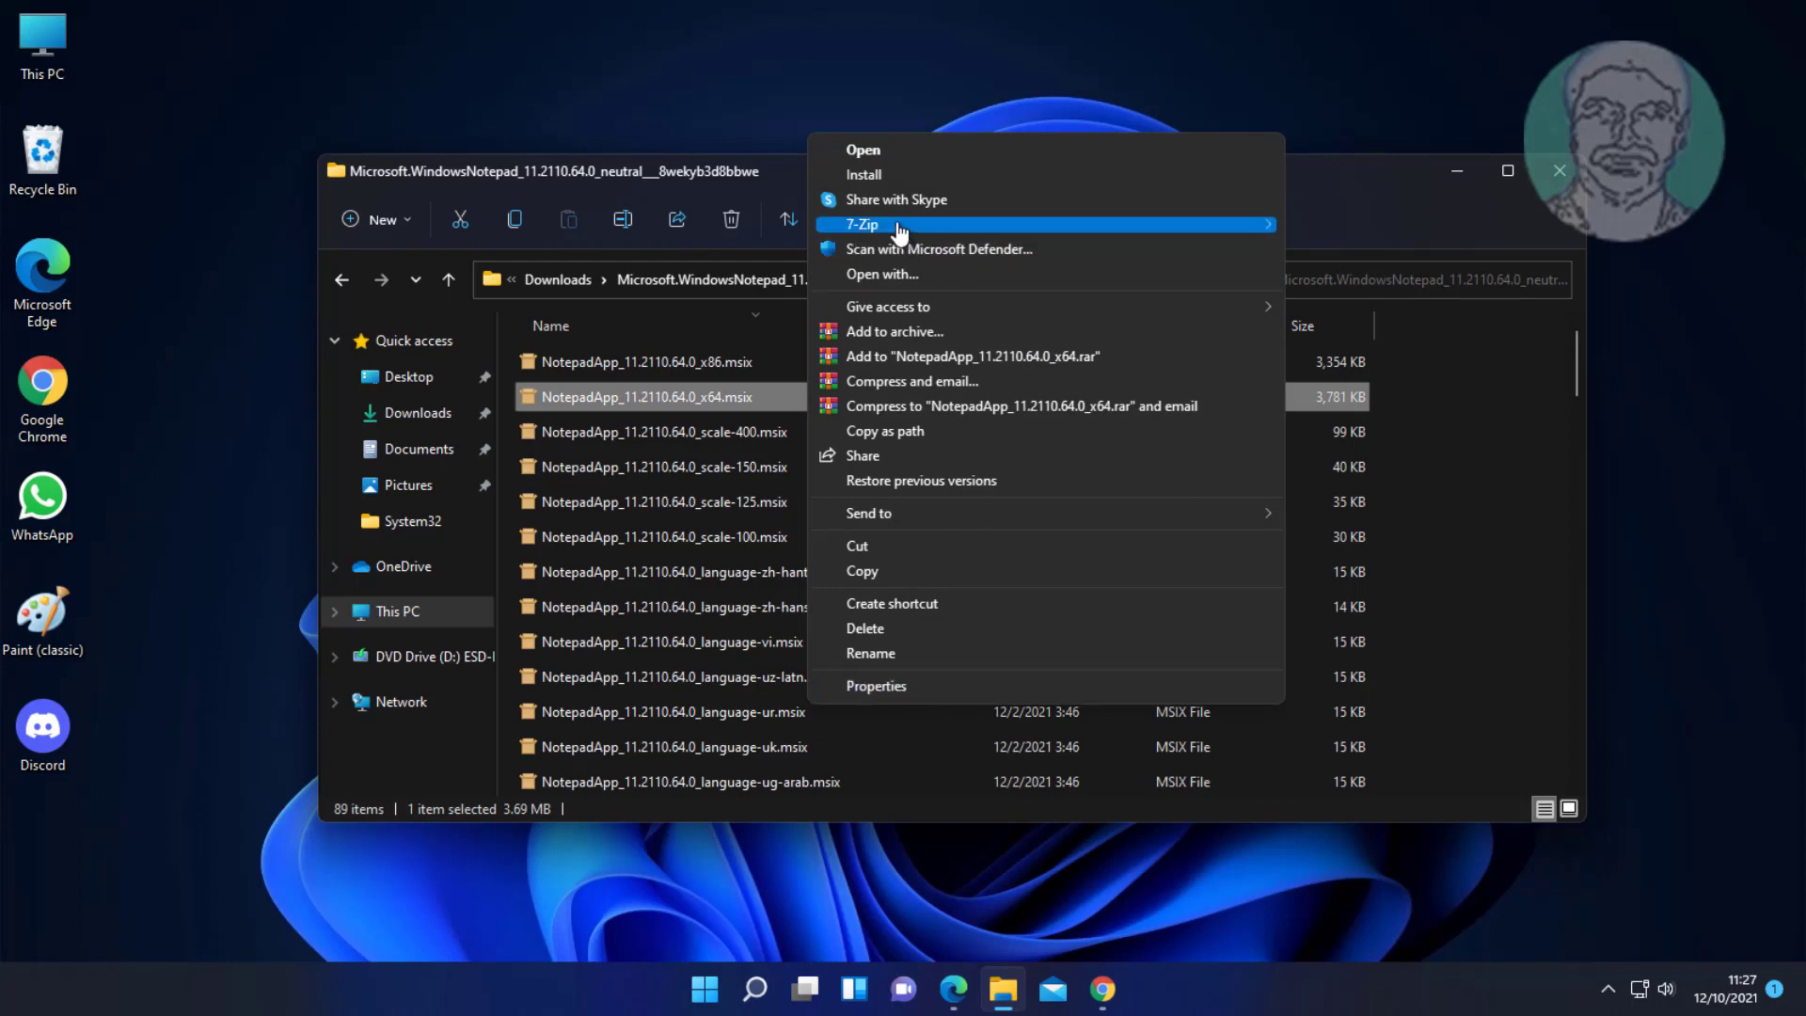
mouse_move(863, 225)
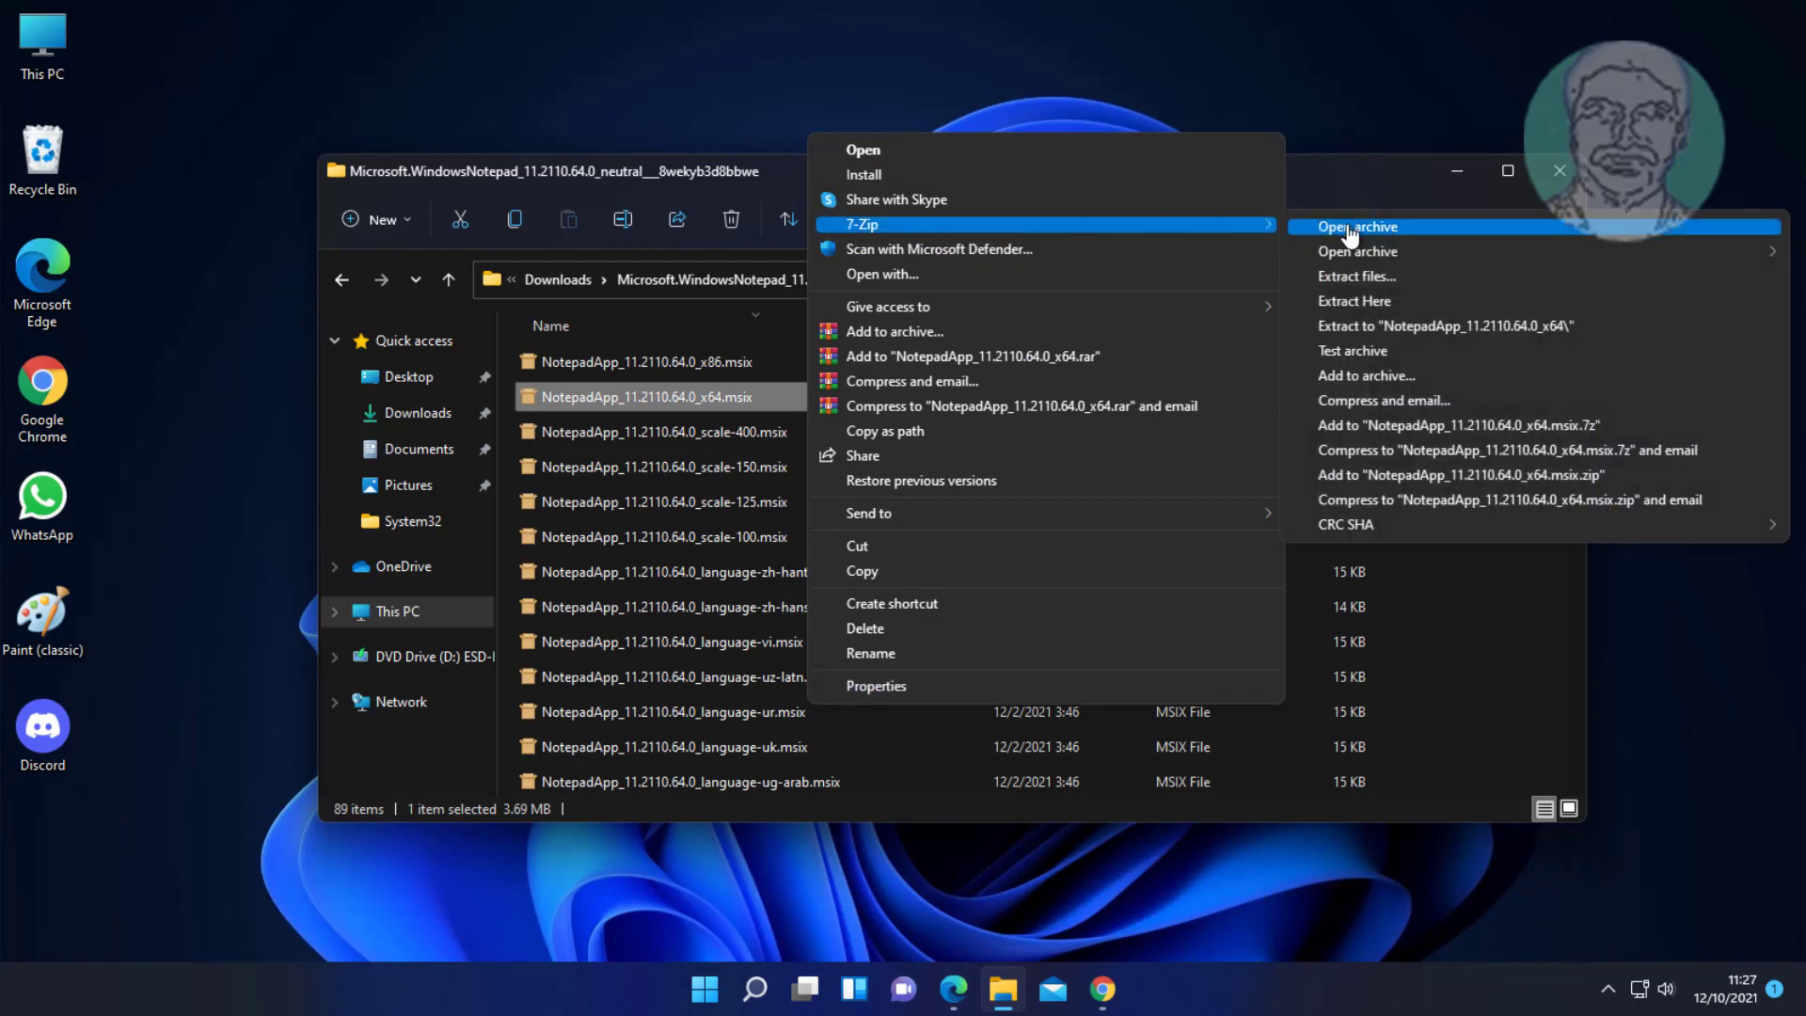
click(1412, 331)
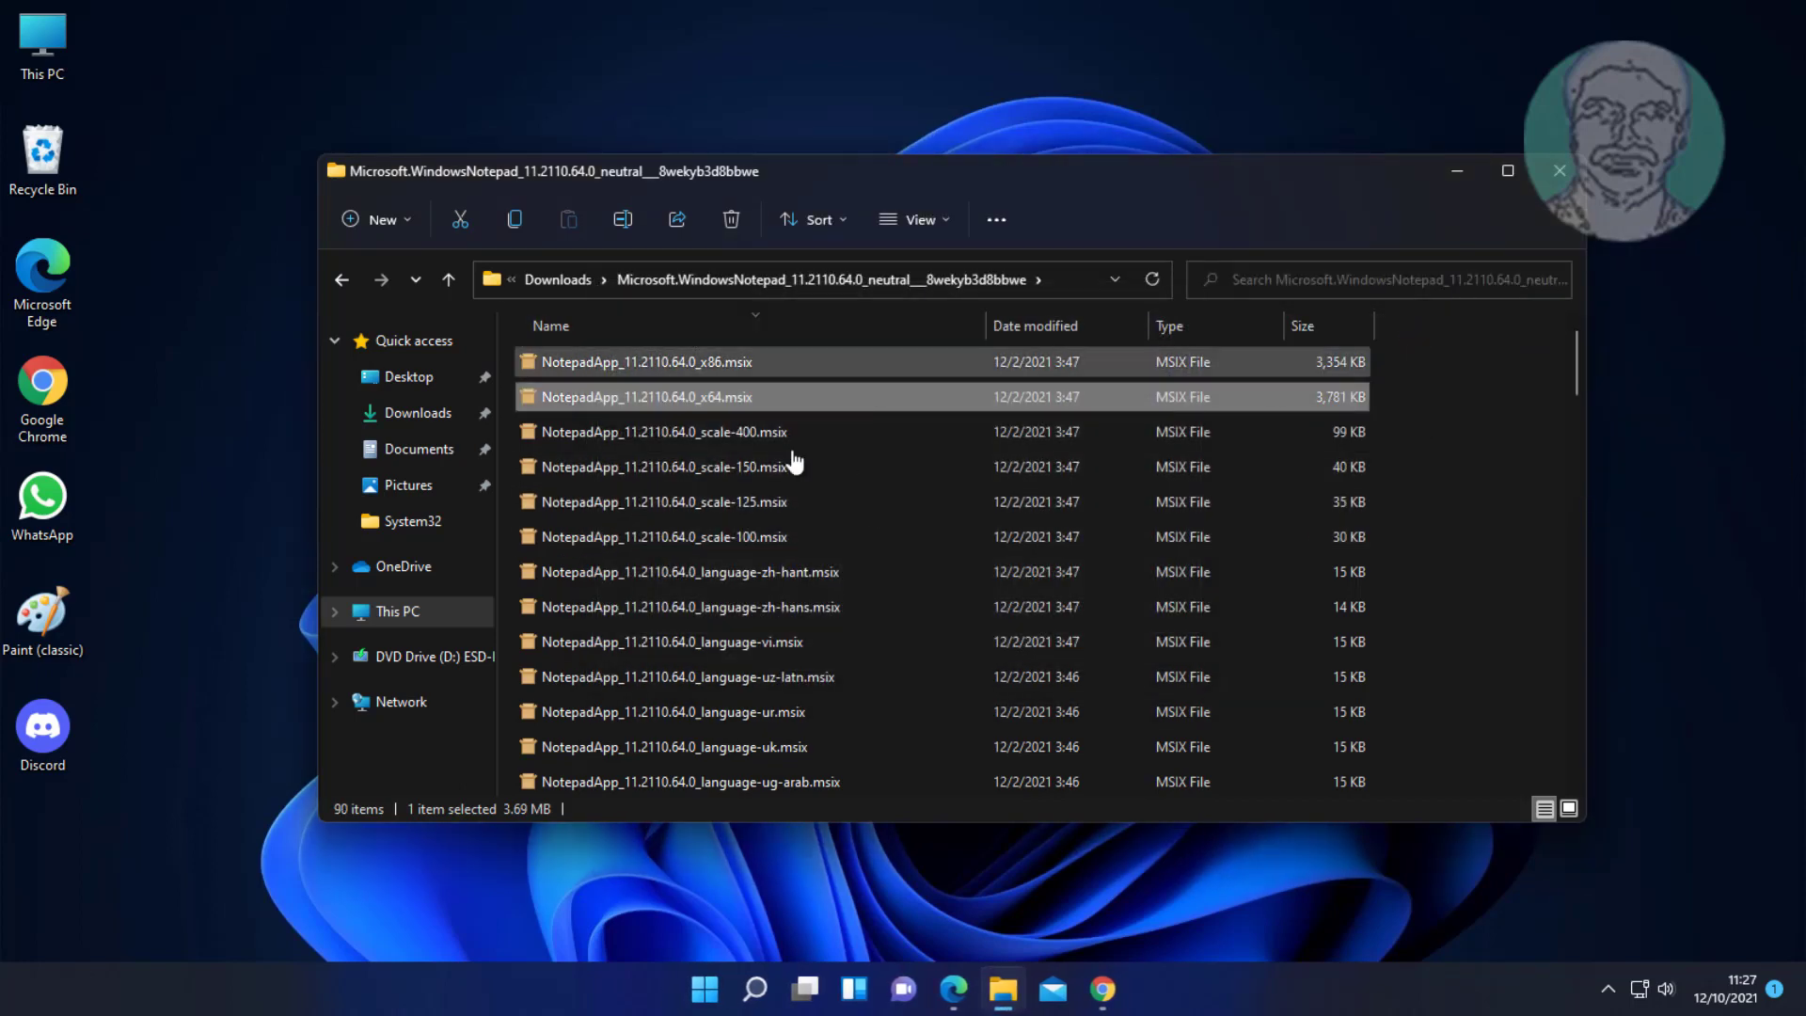
scroll(838, 730, down, 10)
scroll(839, 730, down, 5)
scroll(838, 730, down, 10)
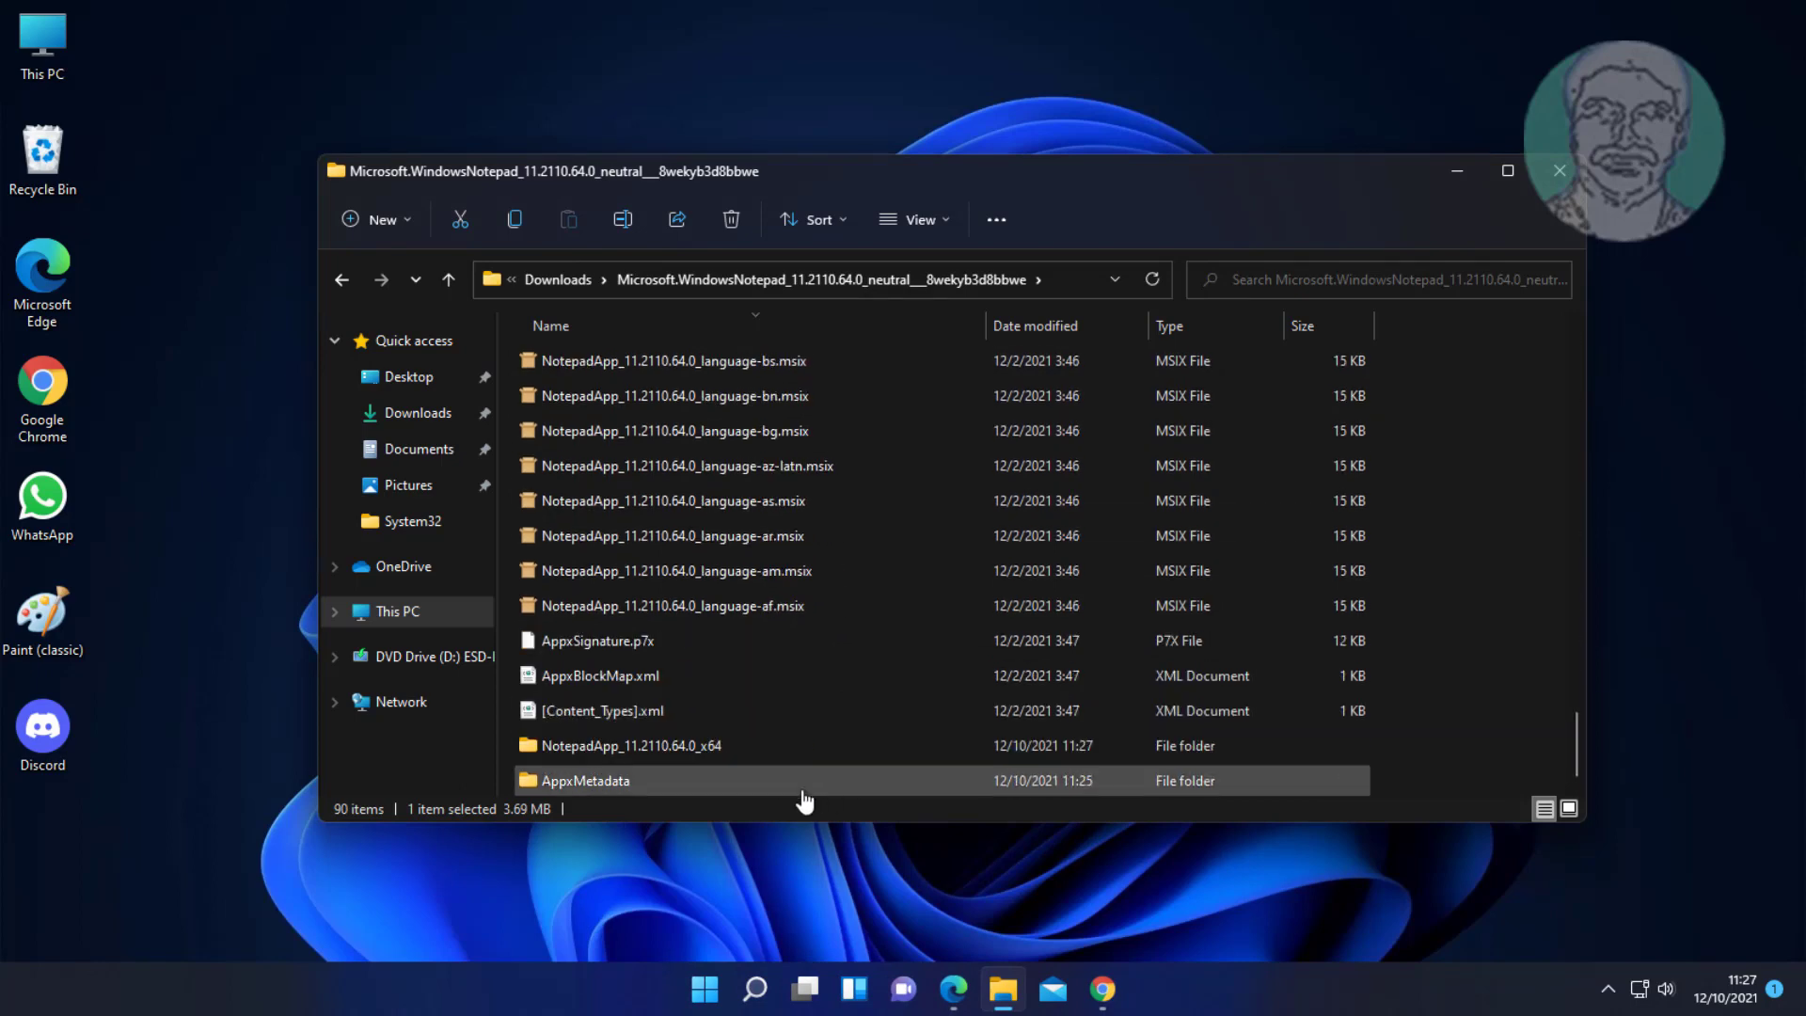
double_click(714, 749)
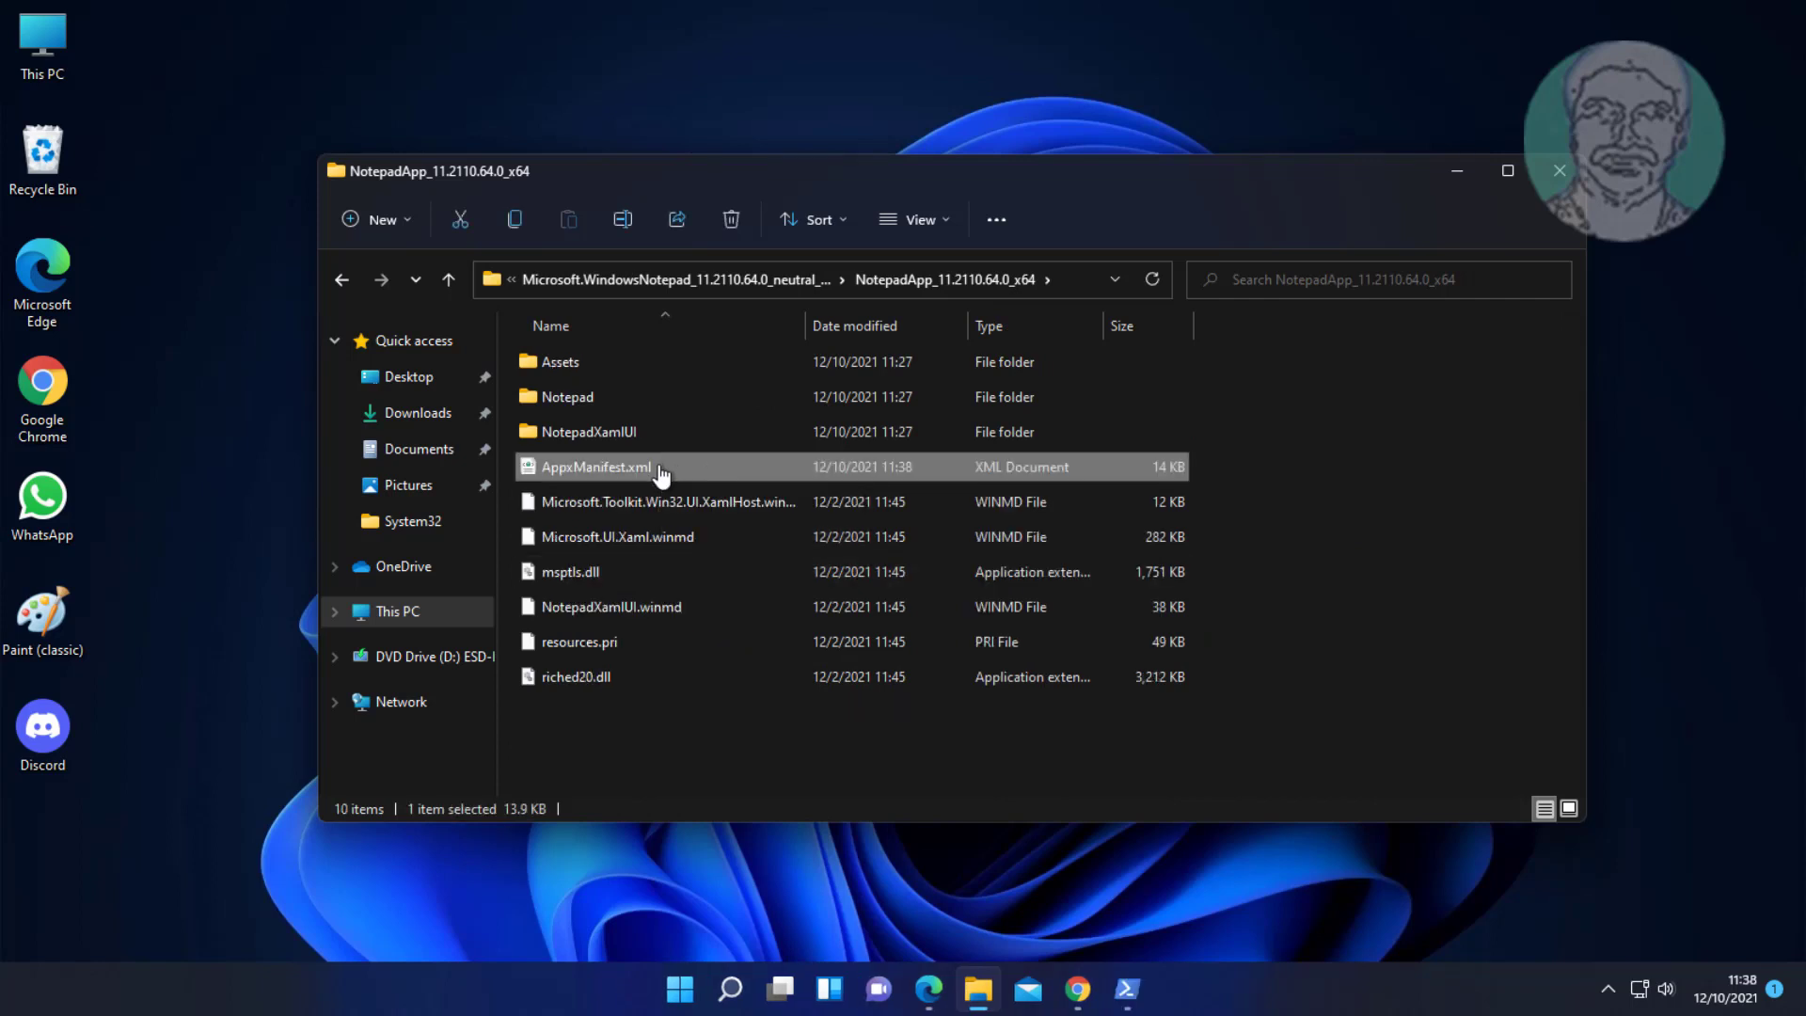
Change AppxManifest.xml's MinVersion to 10.0.22000.0 in WordPad, save, and close it.
right_click(660, 472)
mouse_move(747, 576)
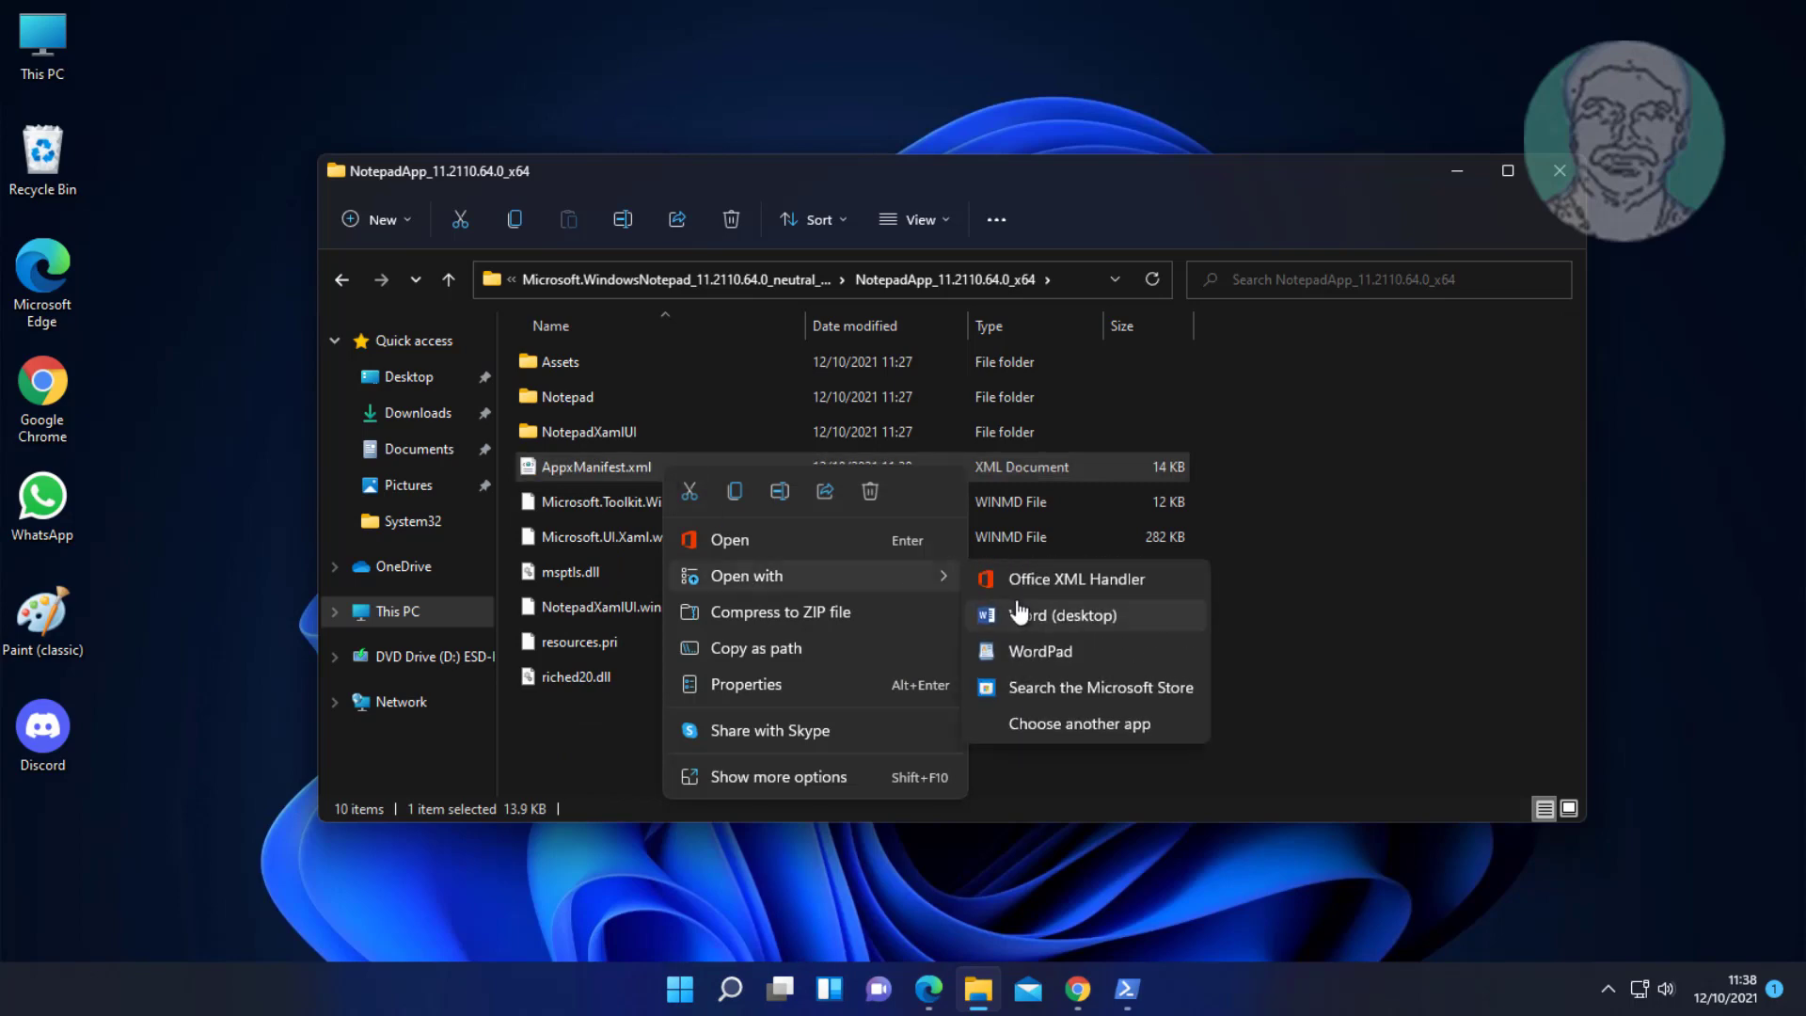
click(1062, 652)
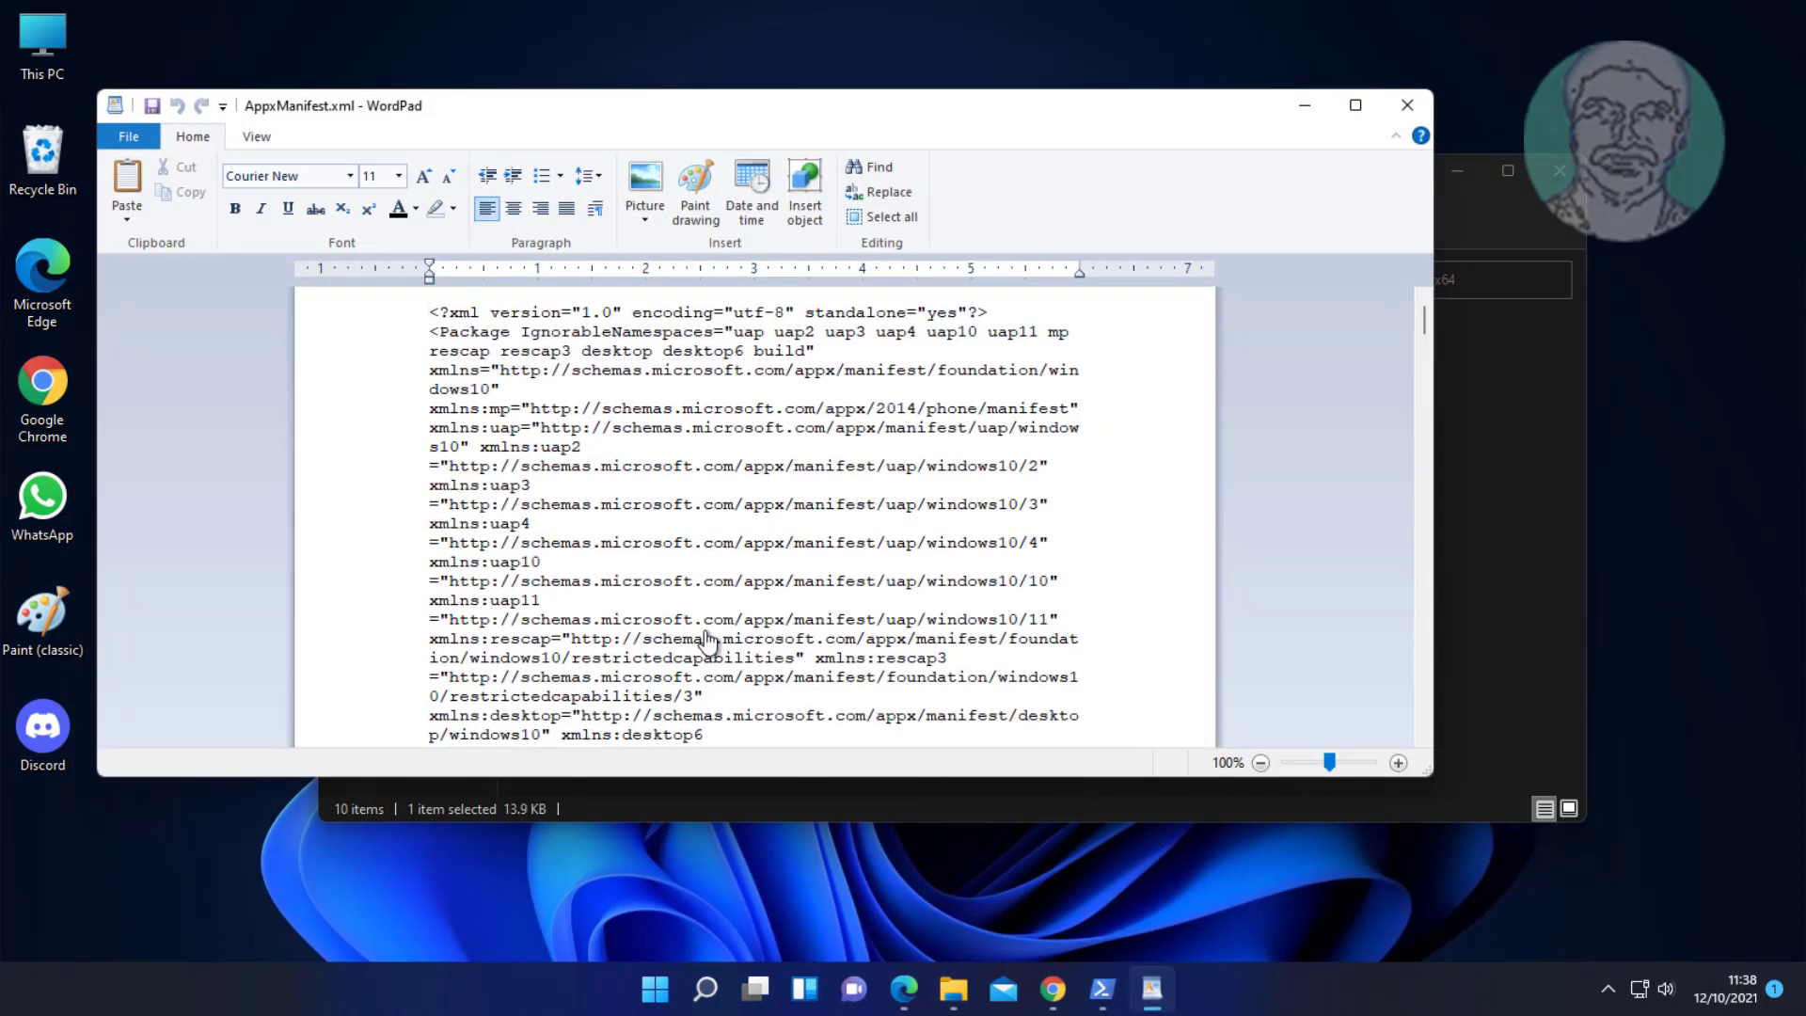
scroll(709, 642, down, 1)
scroll(708, 642, down, 1)
scroll(708, 642, down, 1)
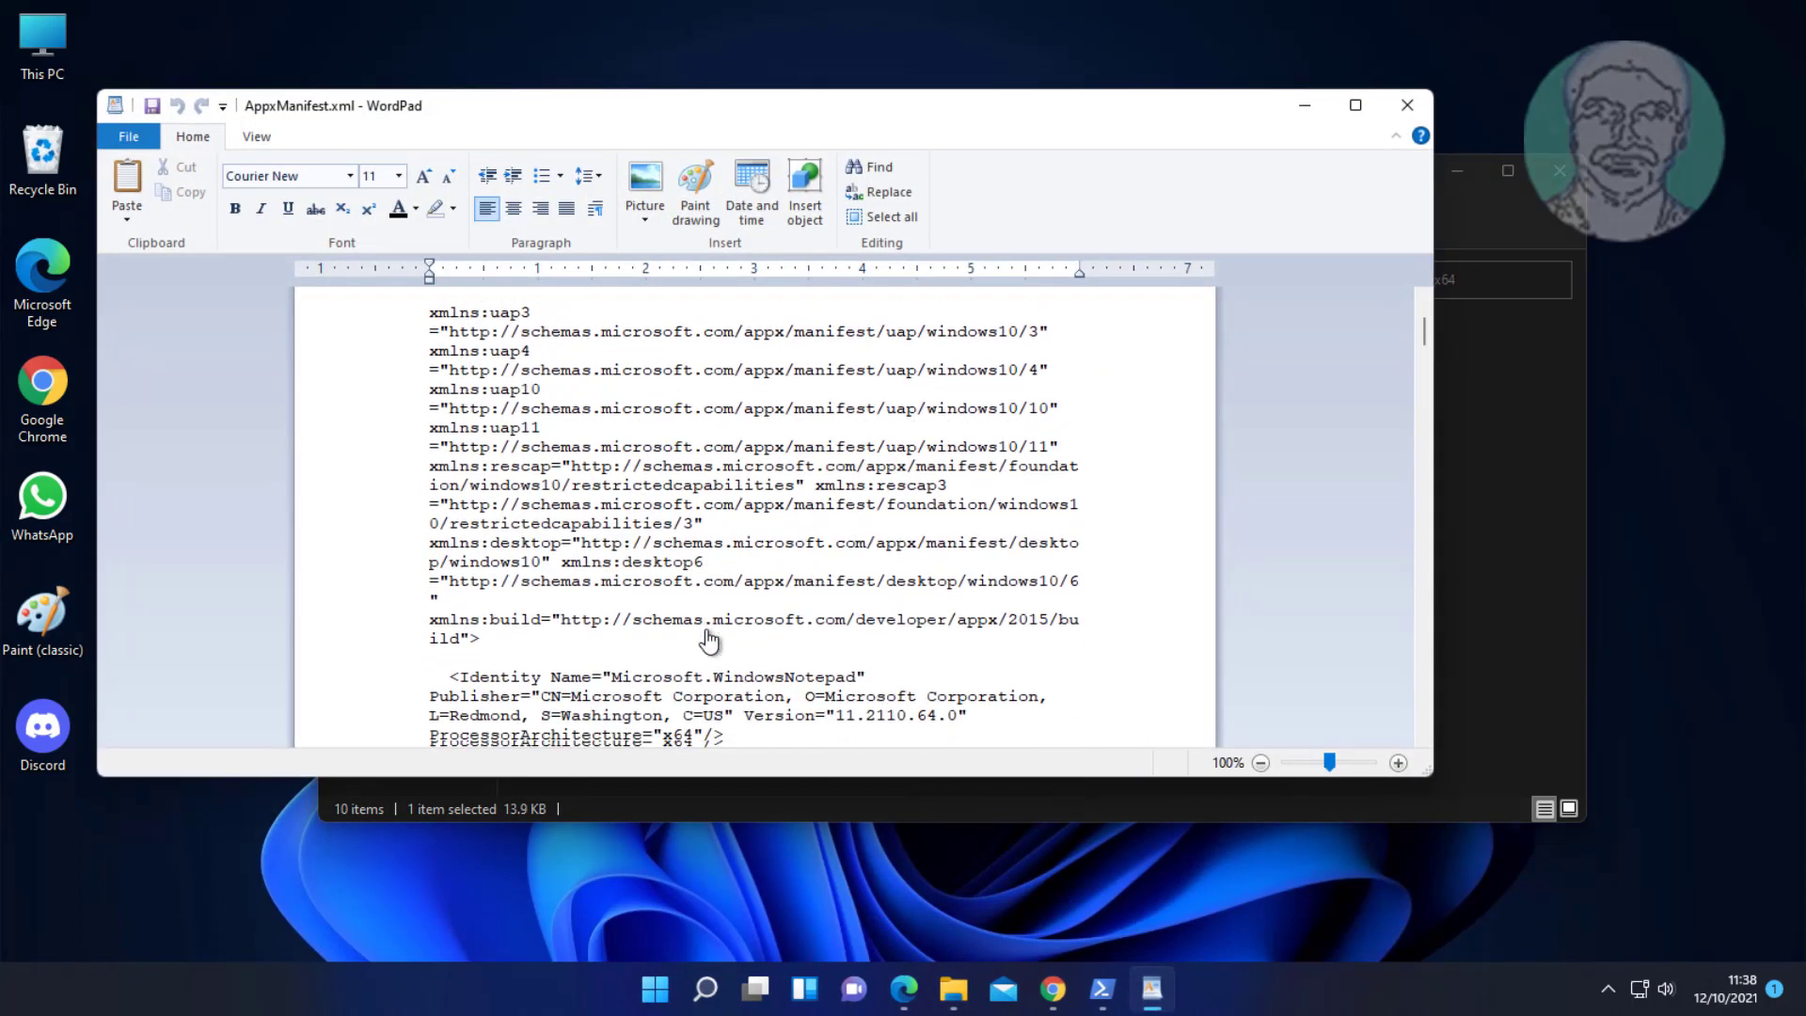
scroll(710, 642, down, 1)
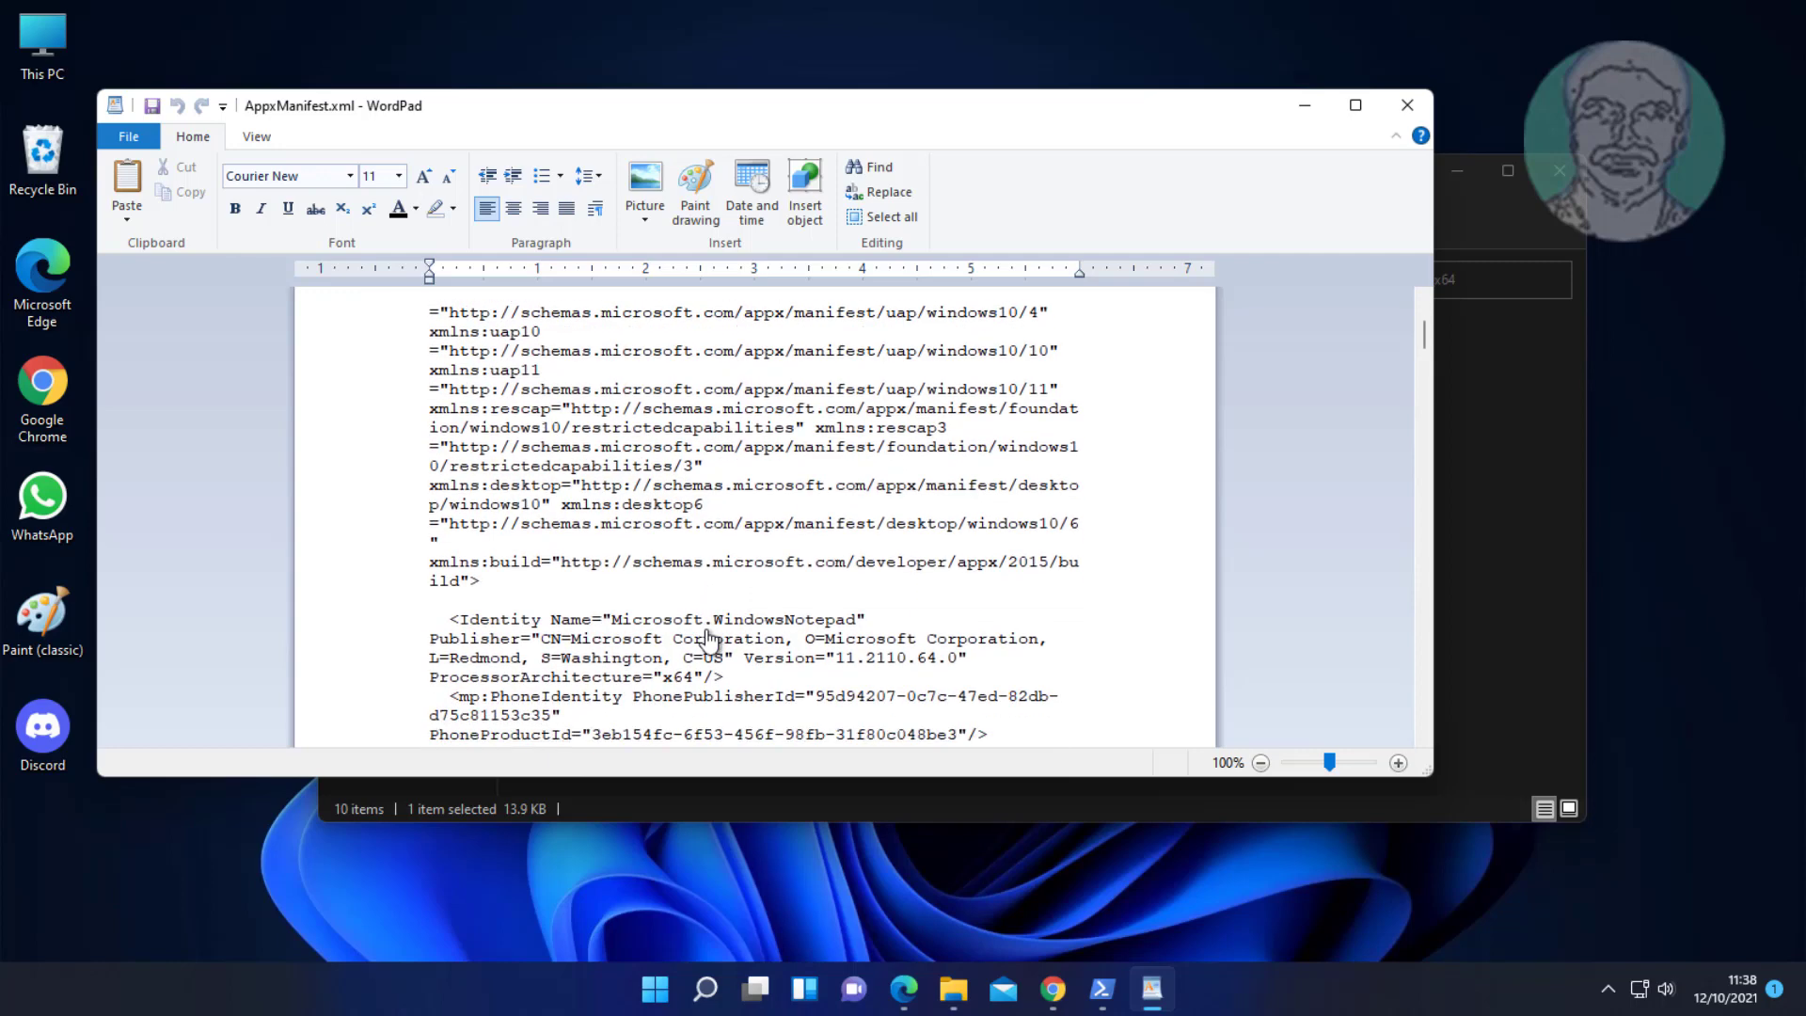
scroll(709, 642, down, 1)
scroll(708, 642, down, 3)
scroll(708, 642, down, 1)
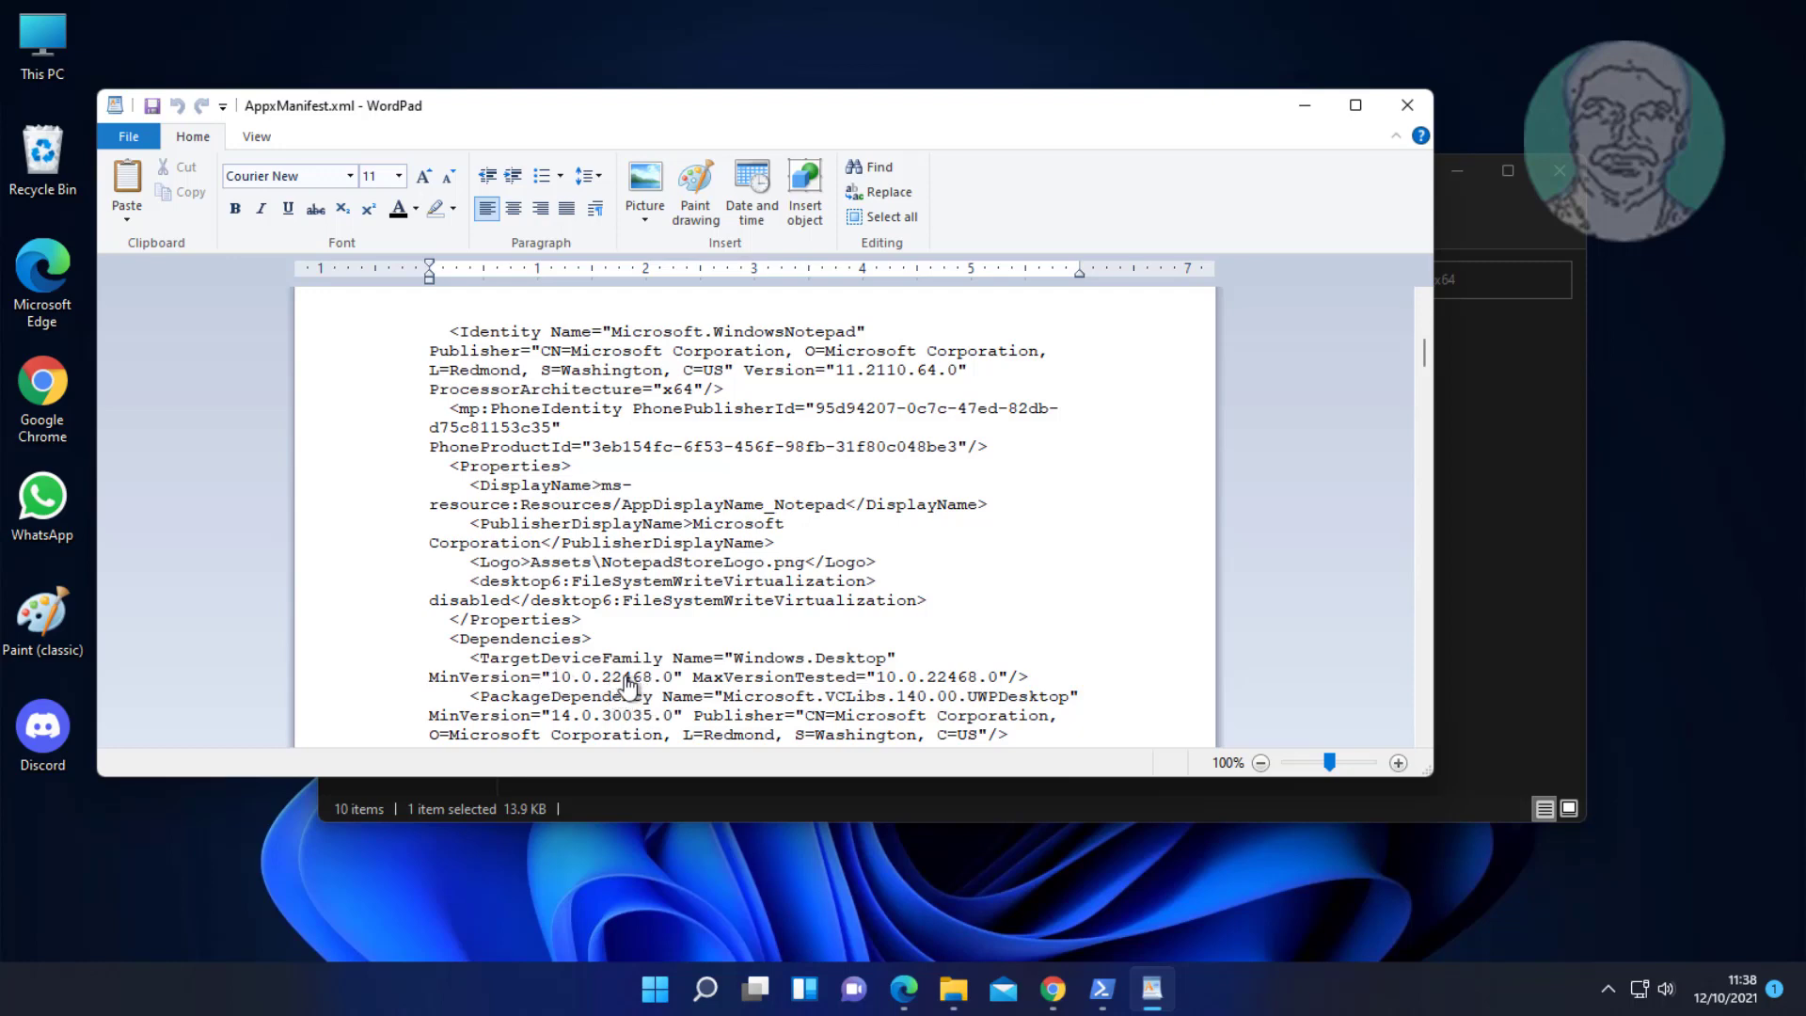
drag(624, 682, 644, 688)
text(00)
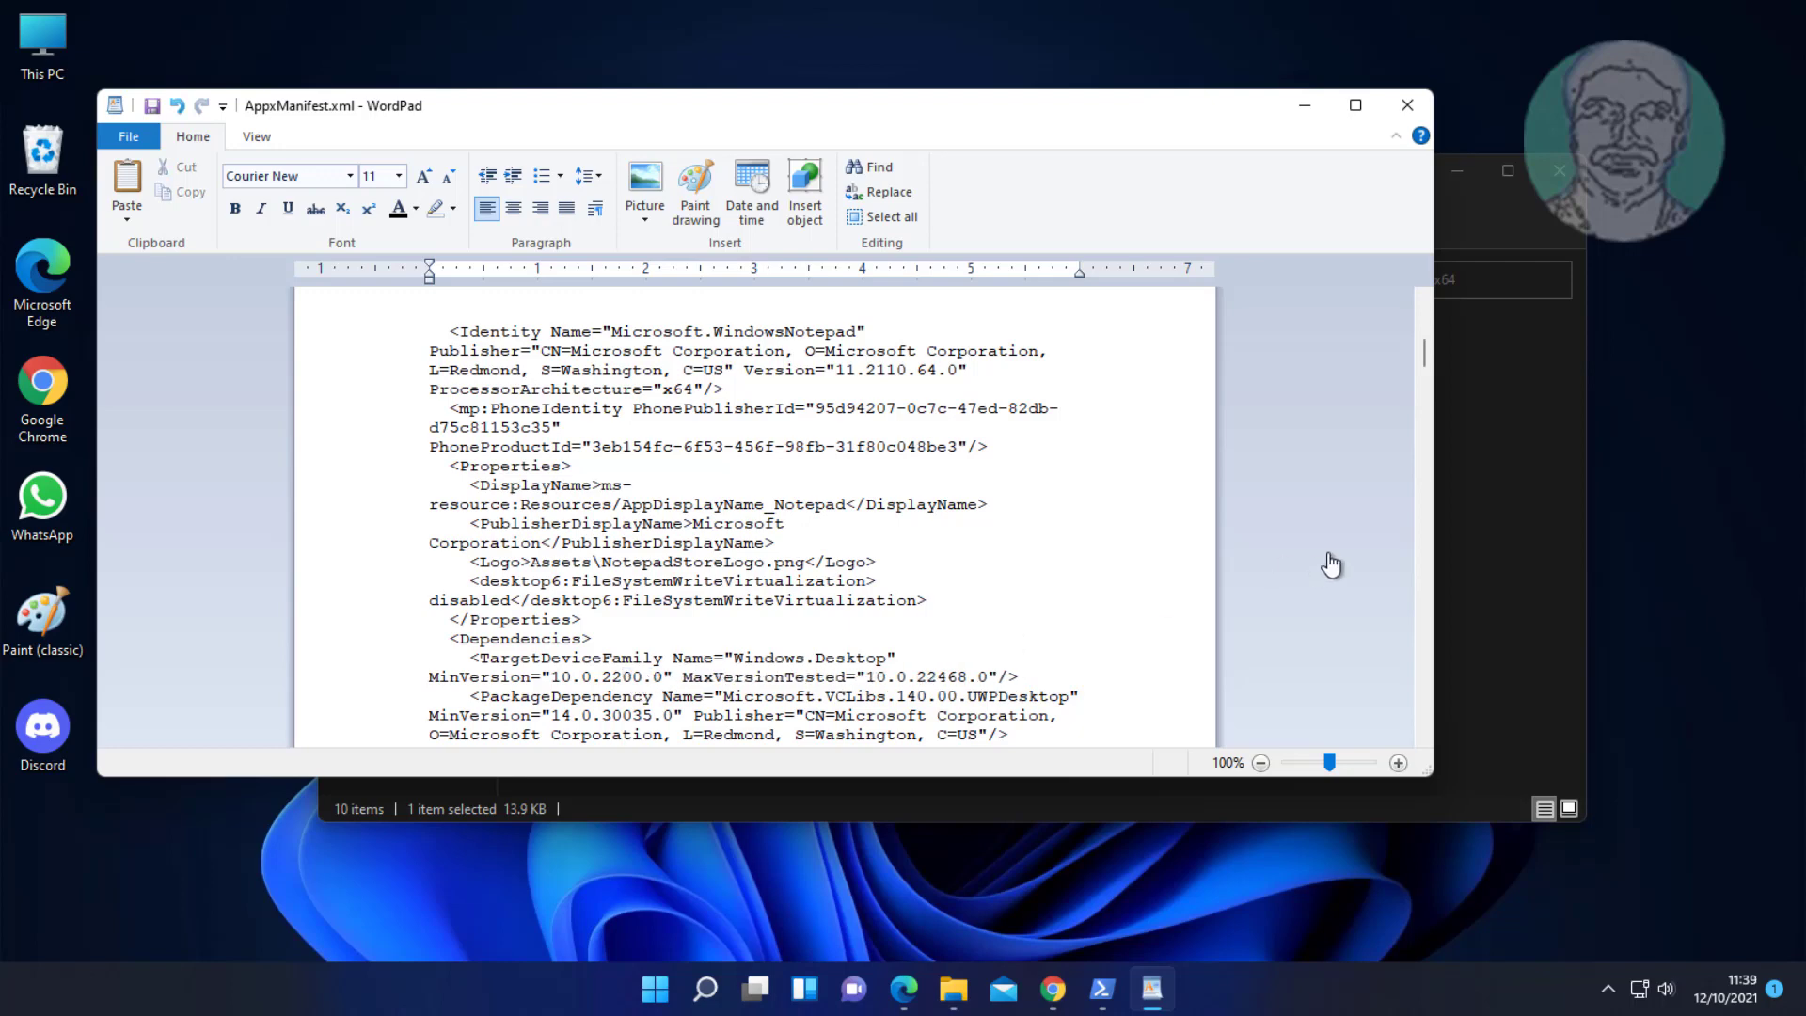
text(0)
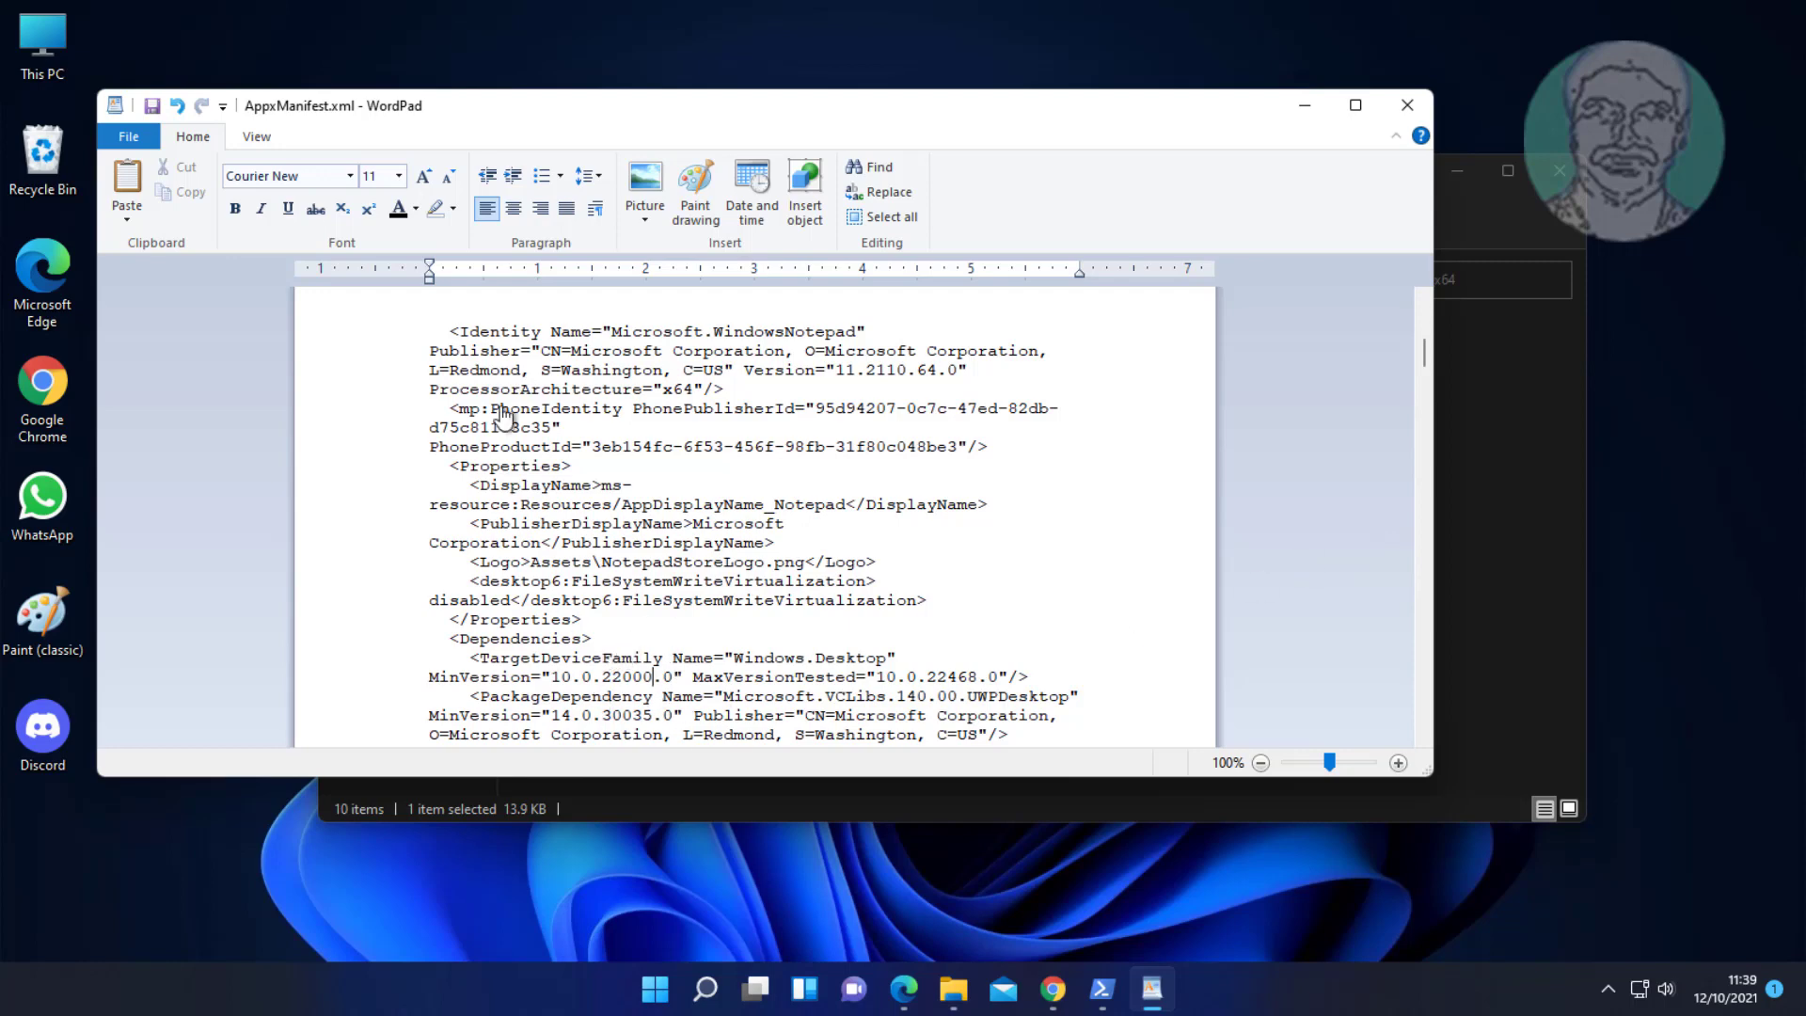
click(152, 108)
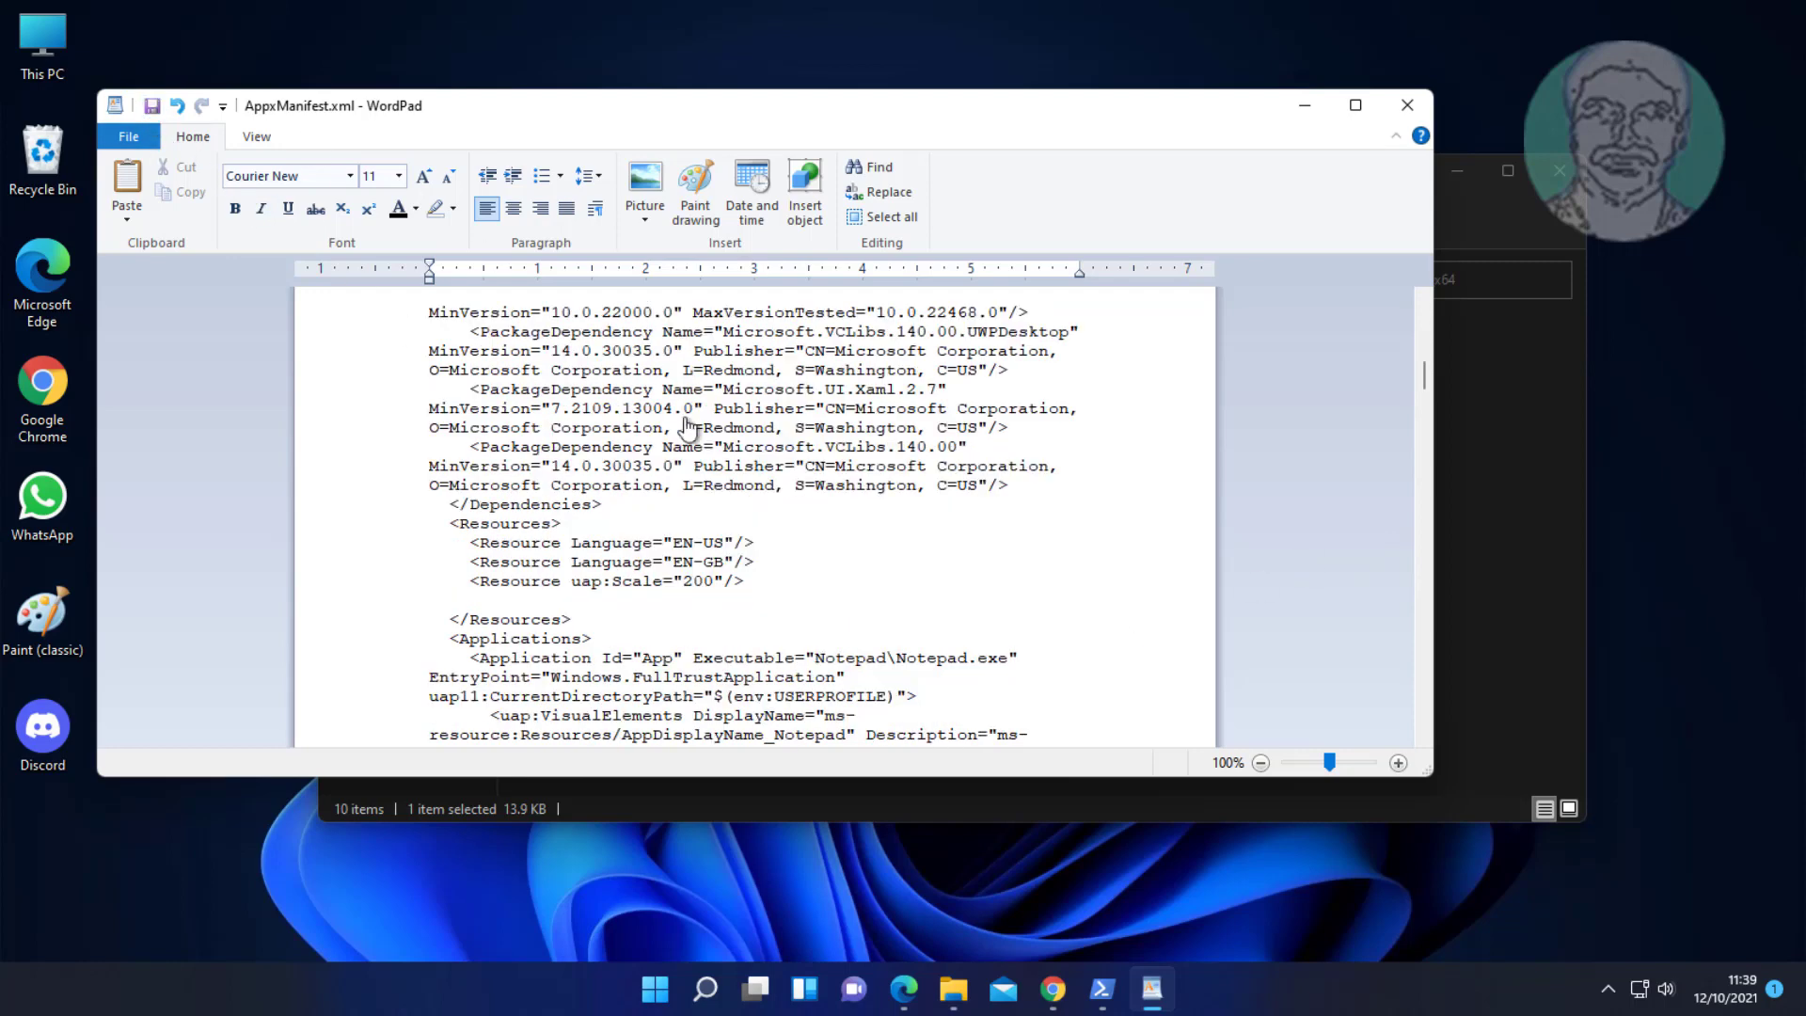
click(1407, 105)
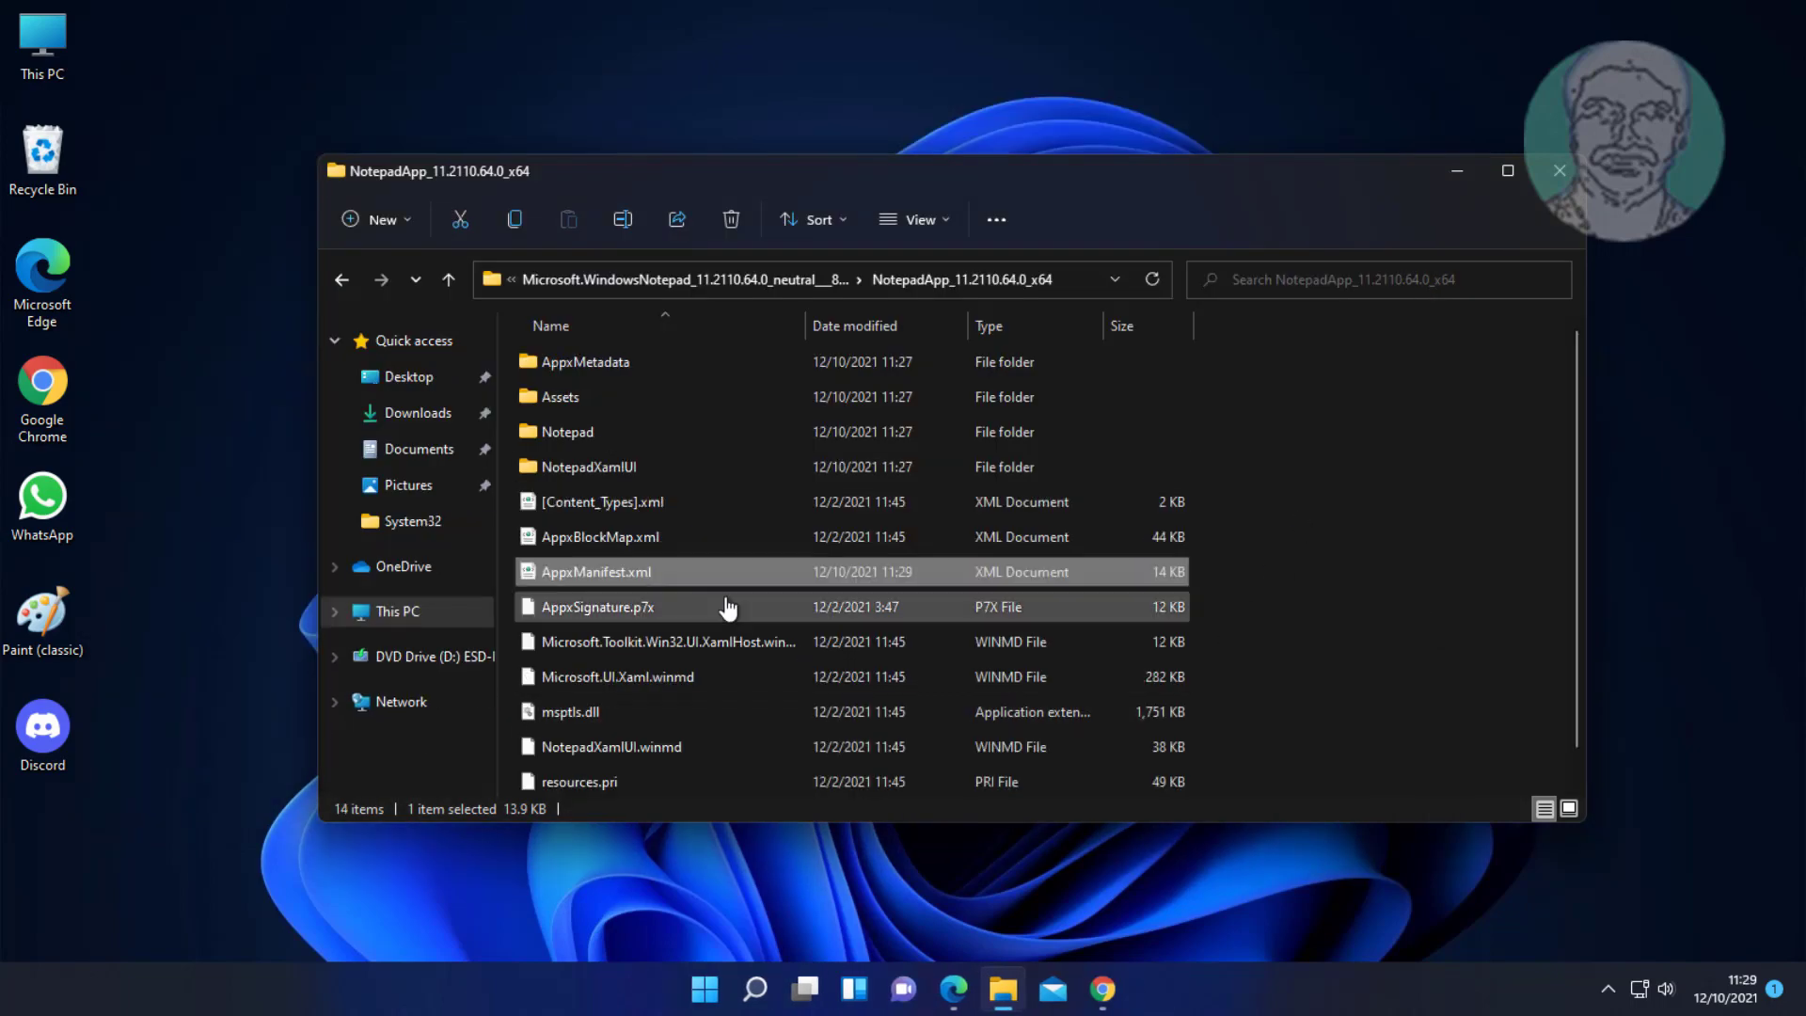
Delete the four signature and metadata items from the x64 folder, then minimise it.
click(658, 519)
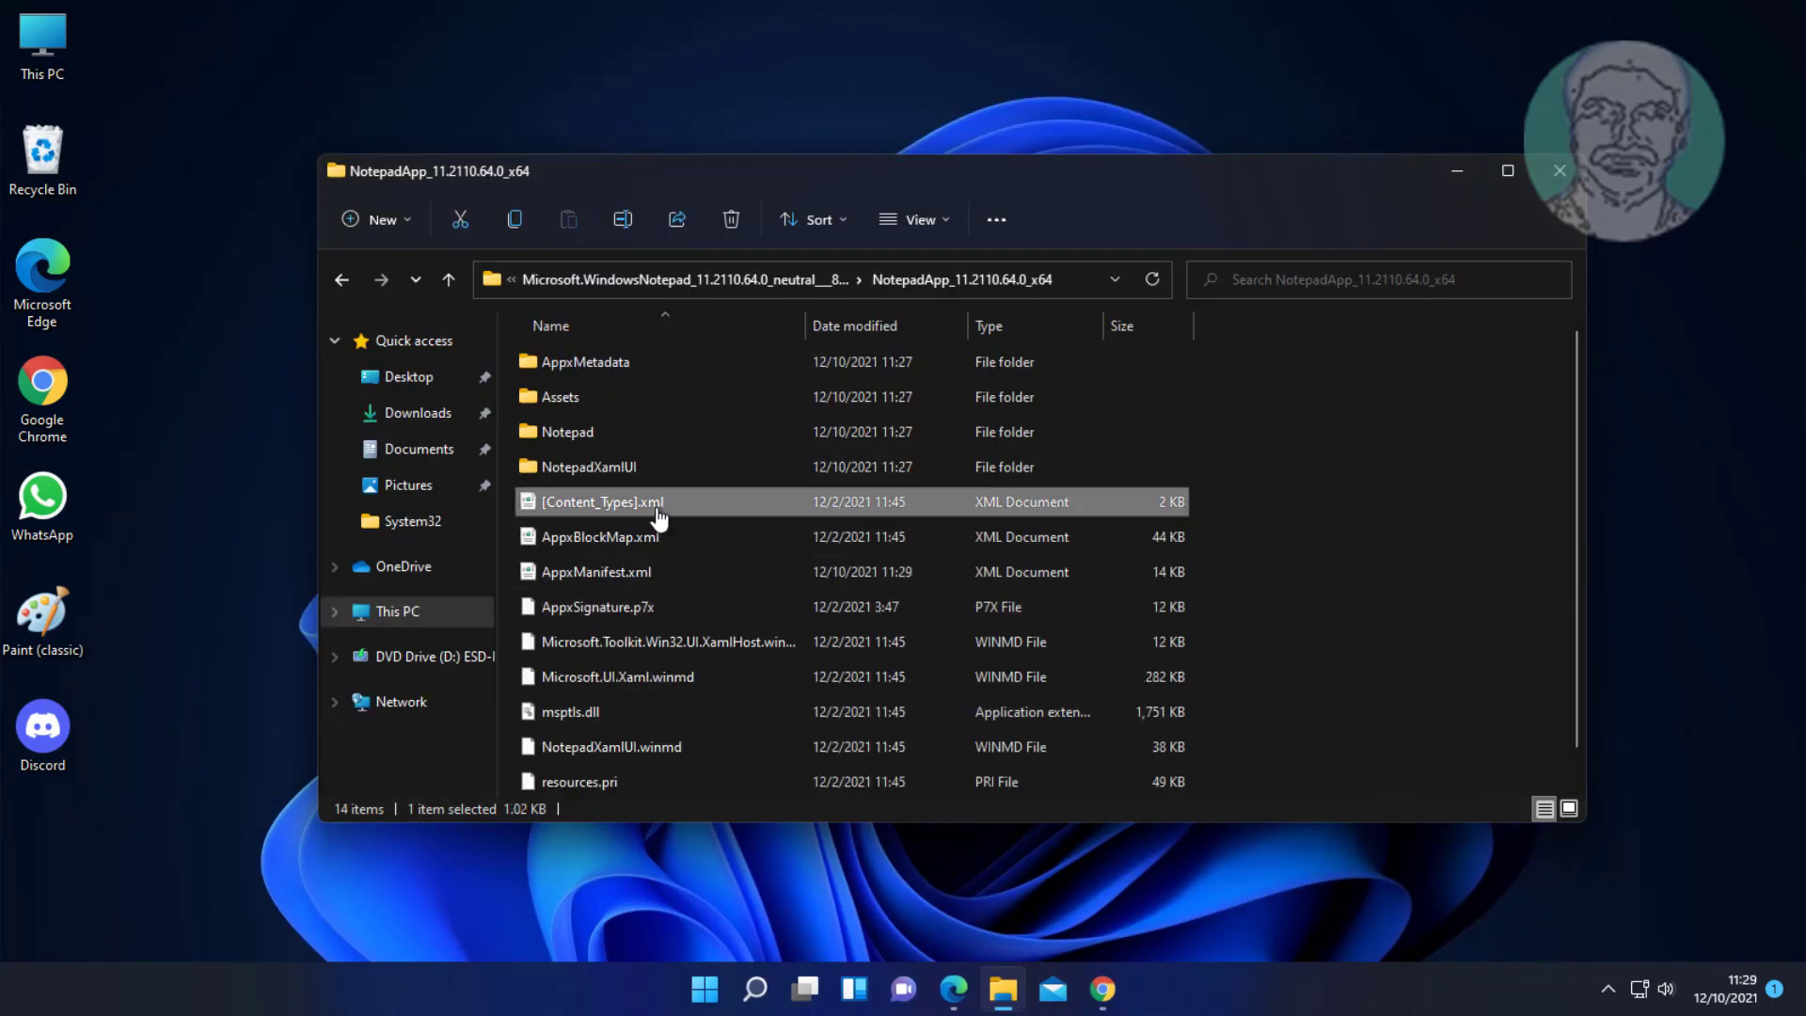
ctrl+click(653, 540)
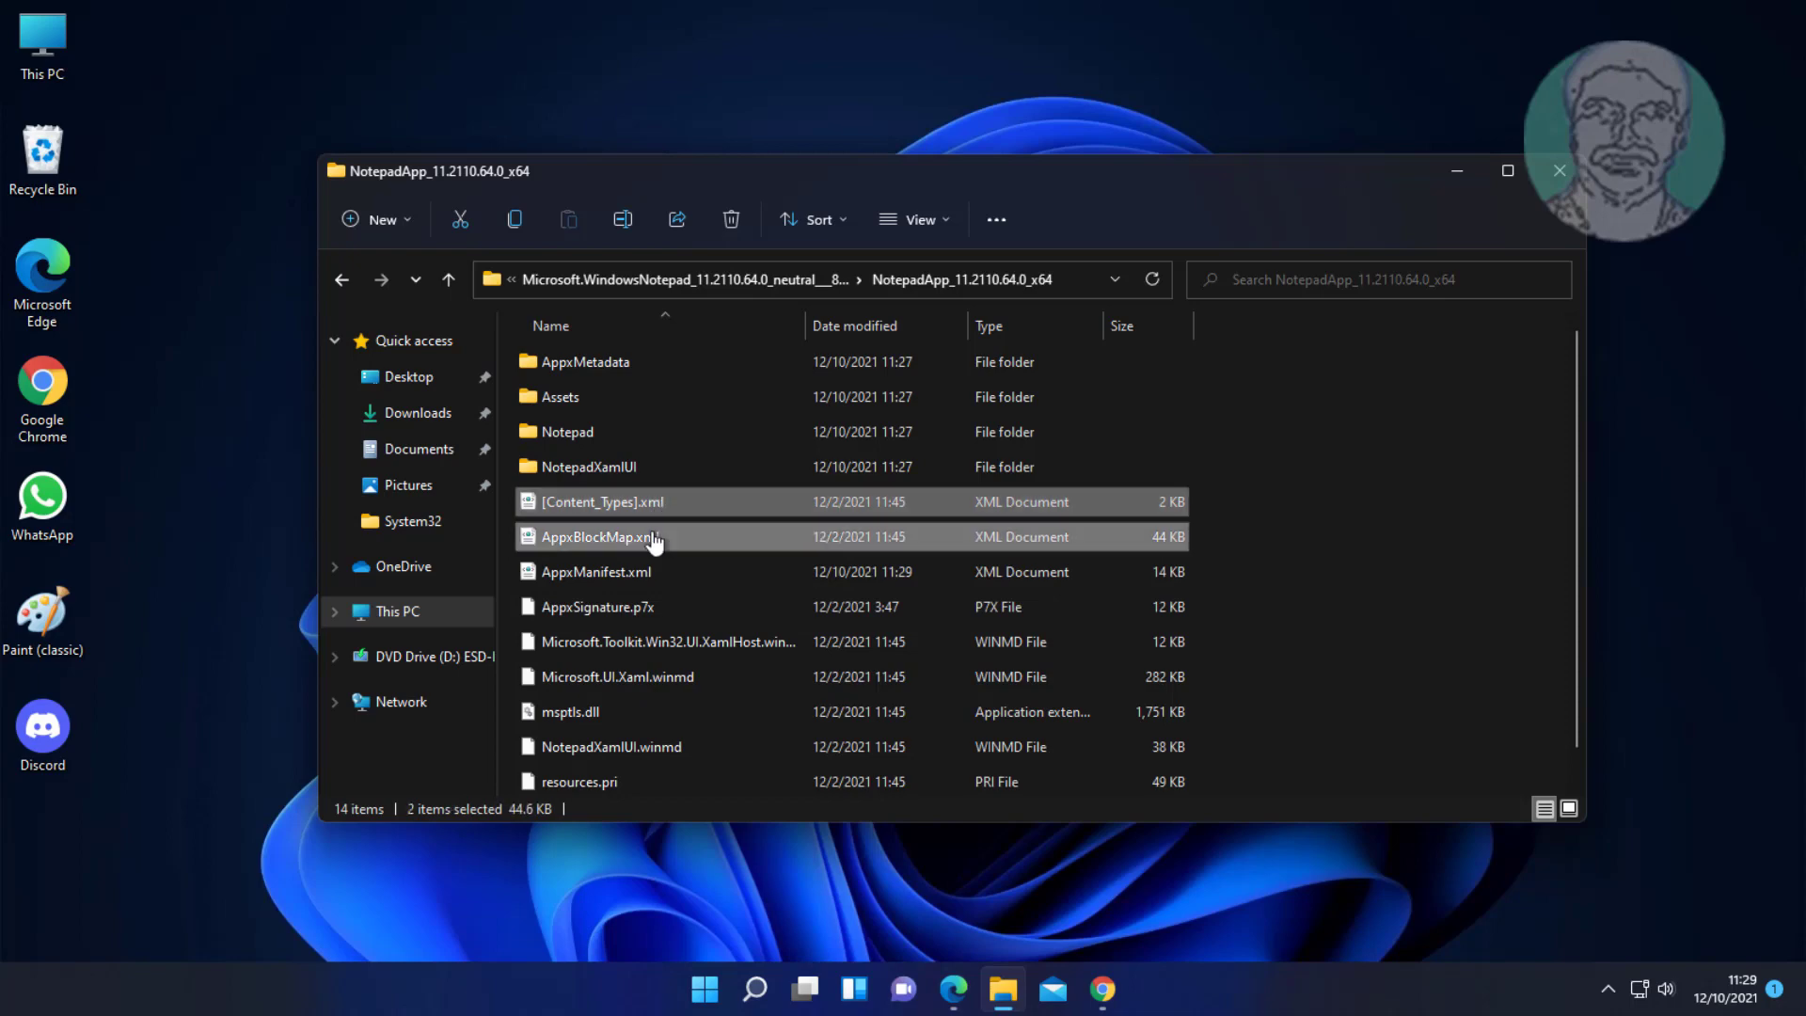
ctrl+click(629, 612)
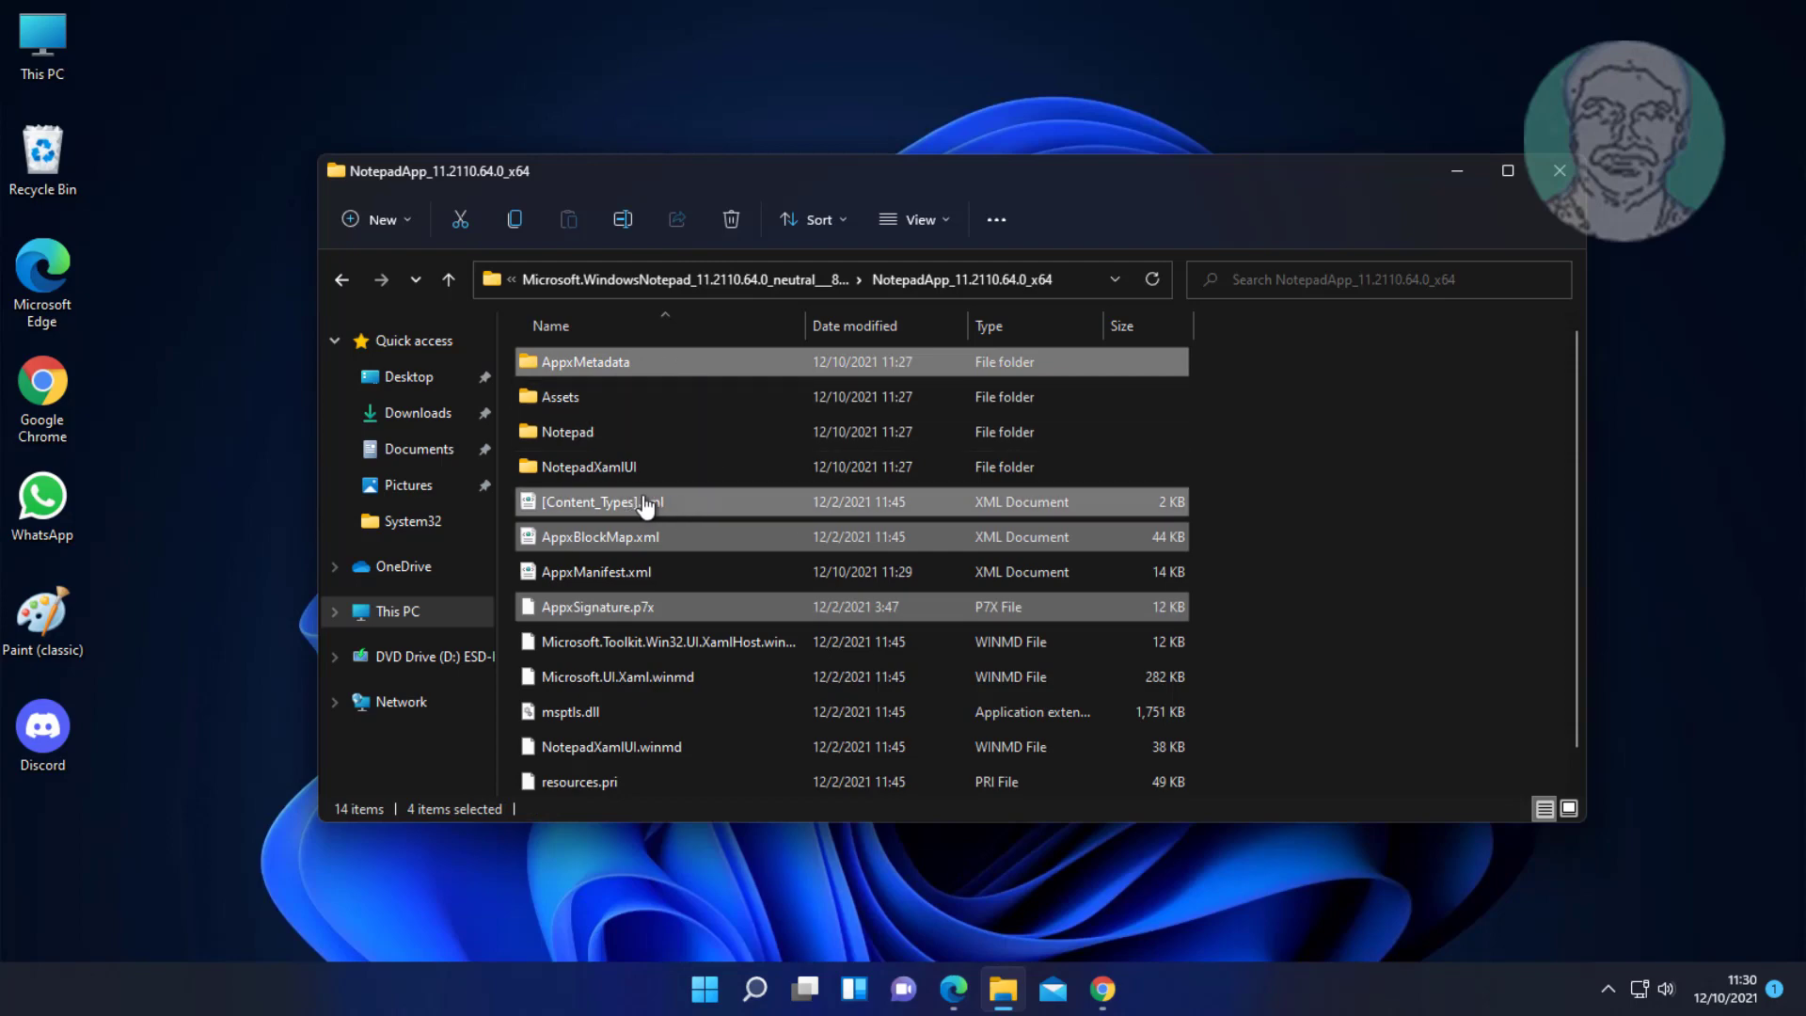
right_click(738, 619)
click(902, 639)
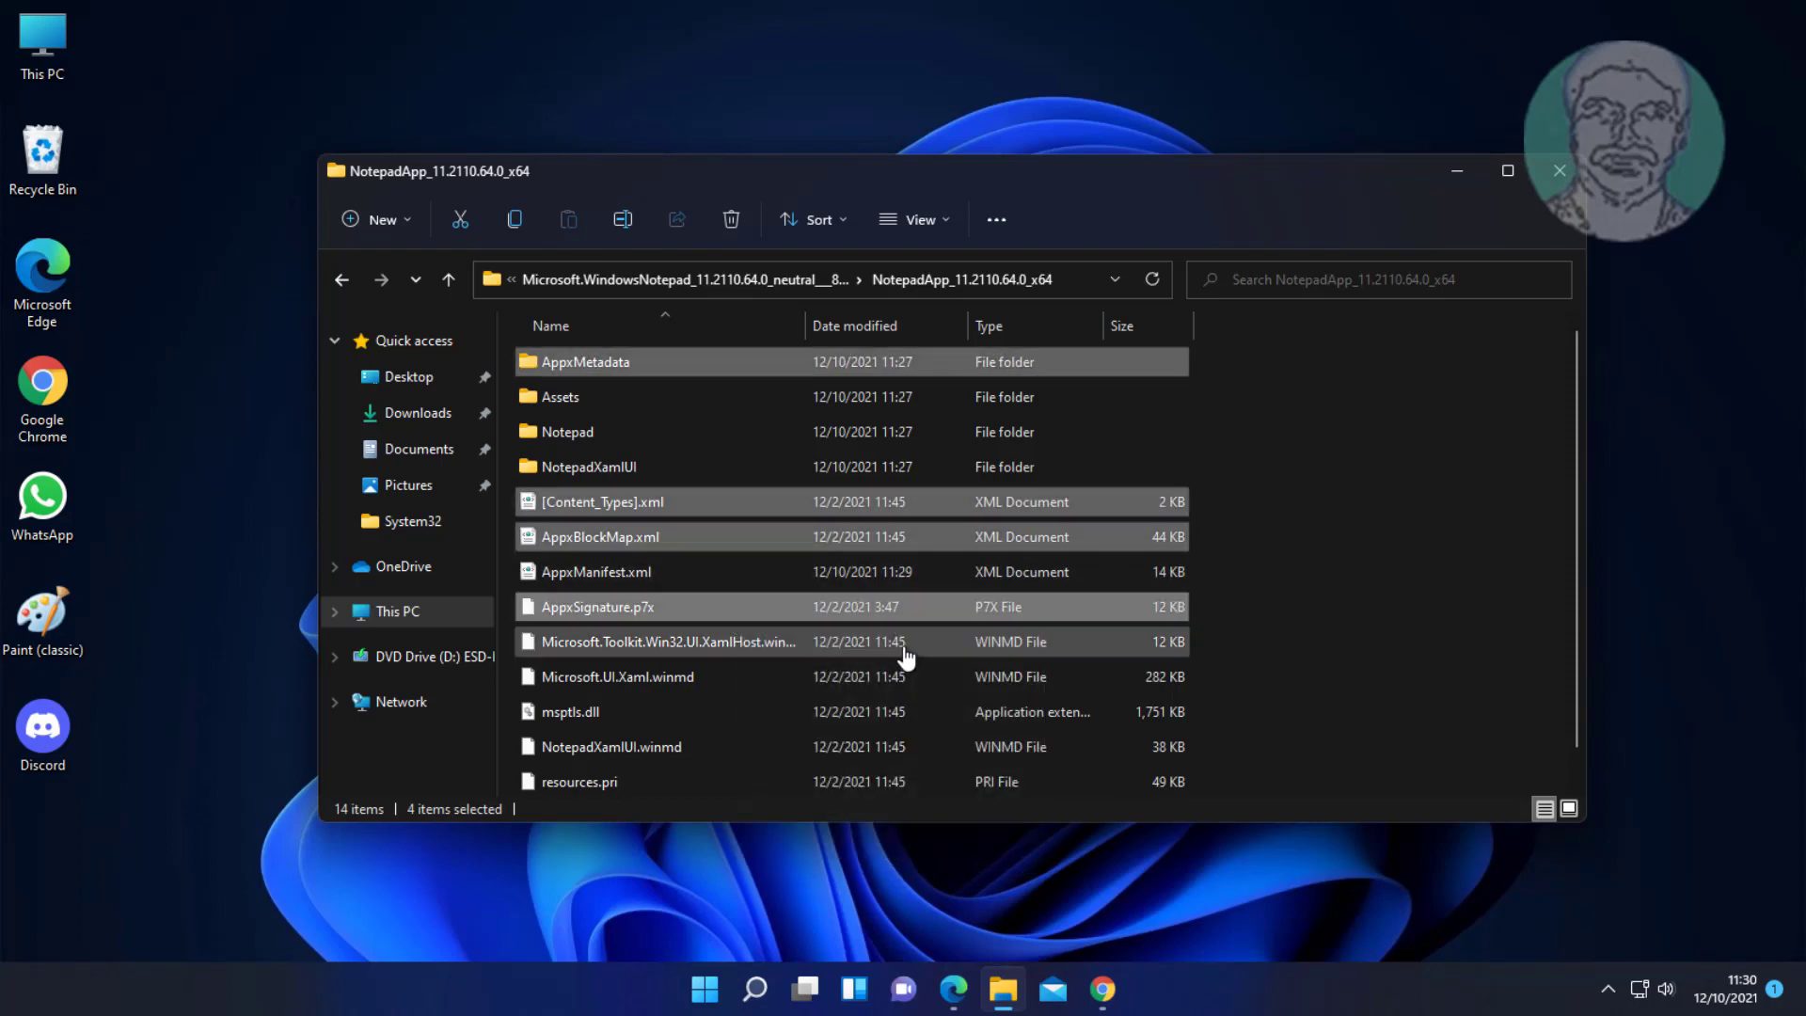
click(1455, 171)
Turn on Developer Mode under Privacy & security > For developers, then close Settings.
click(704, 989)
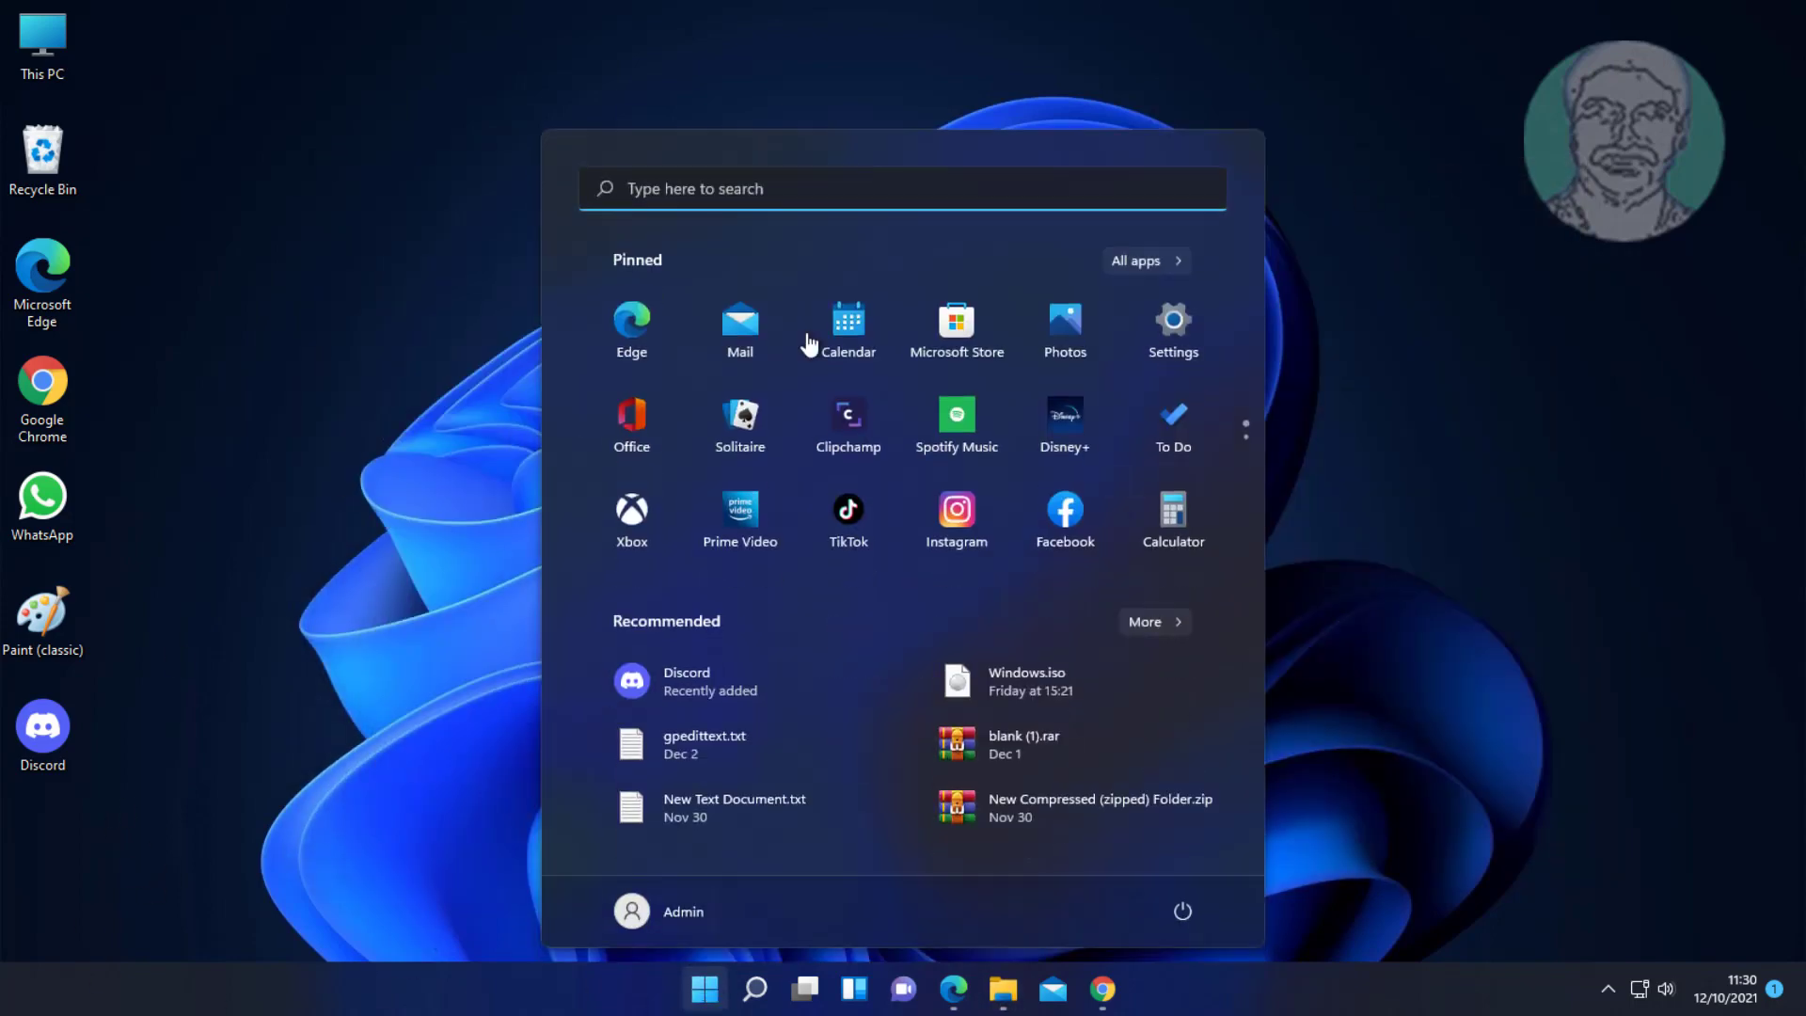
click(1170, 315)
click(113, 652)
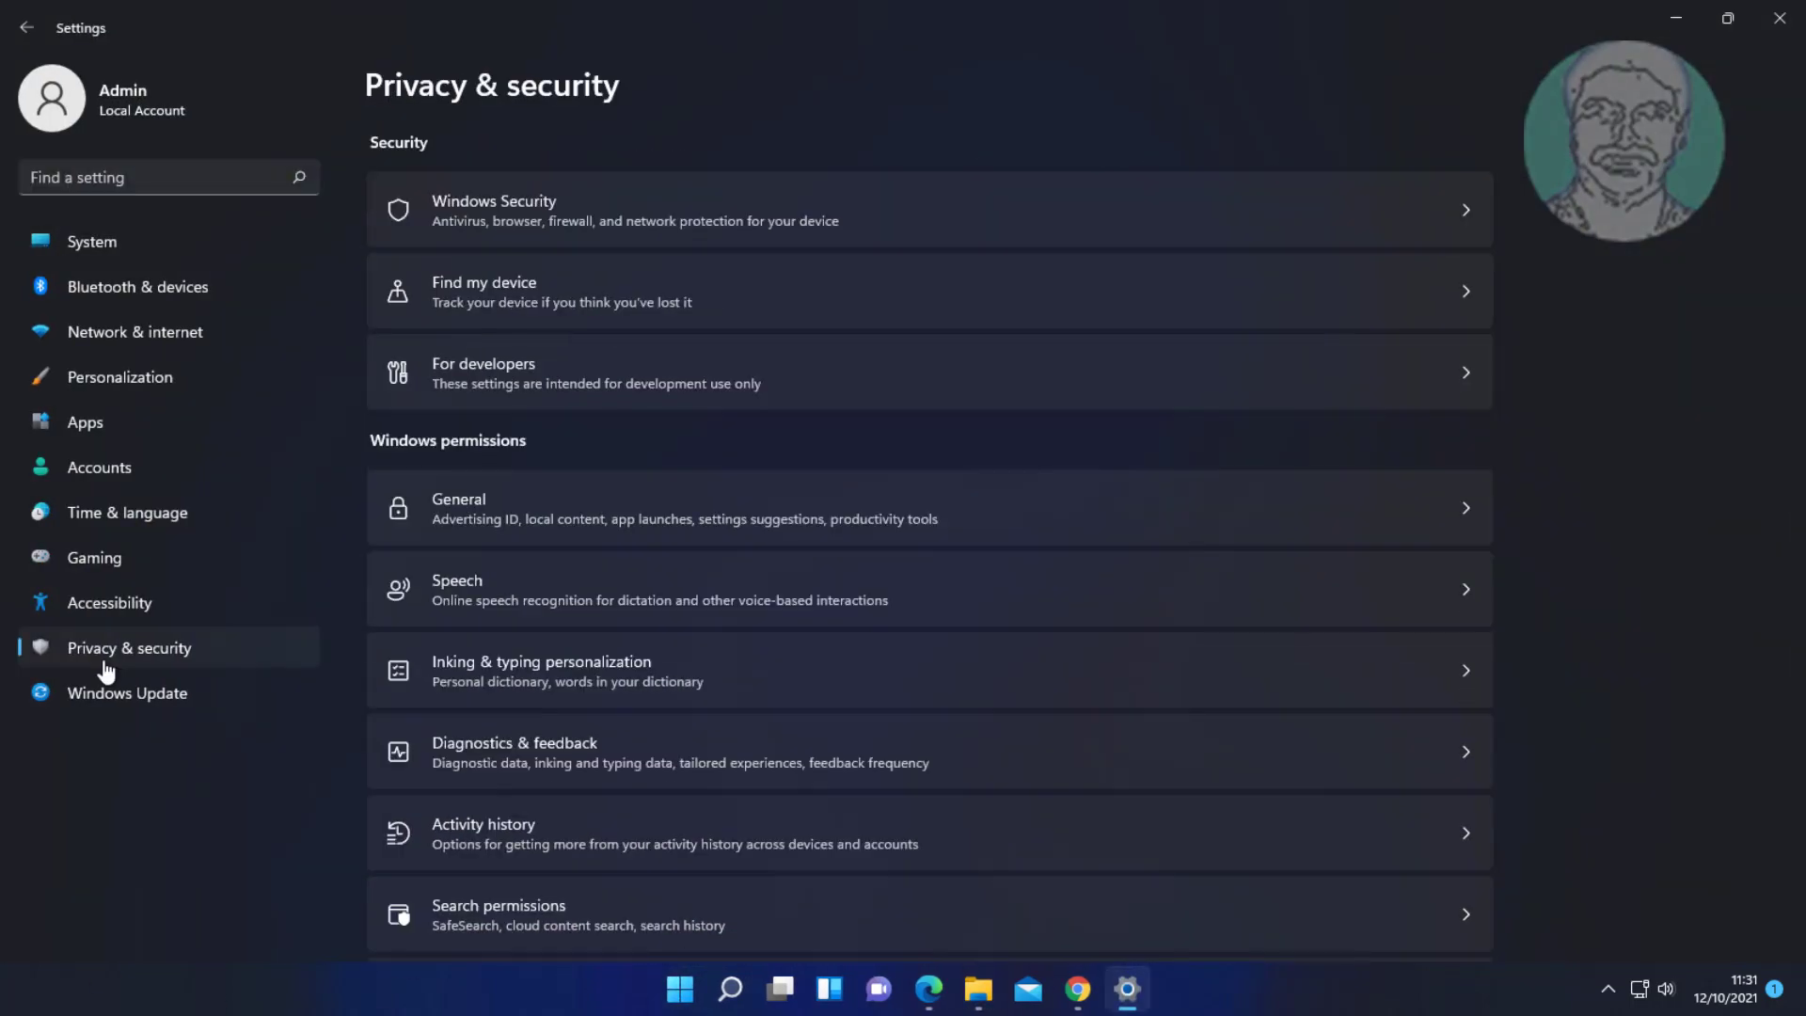
click(592, 383)
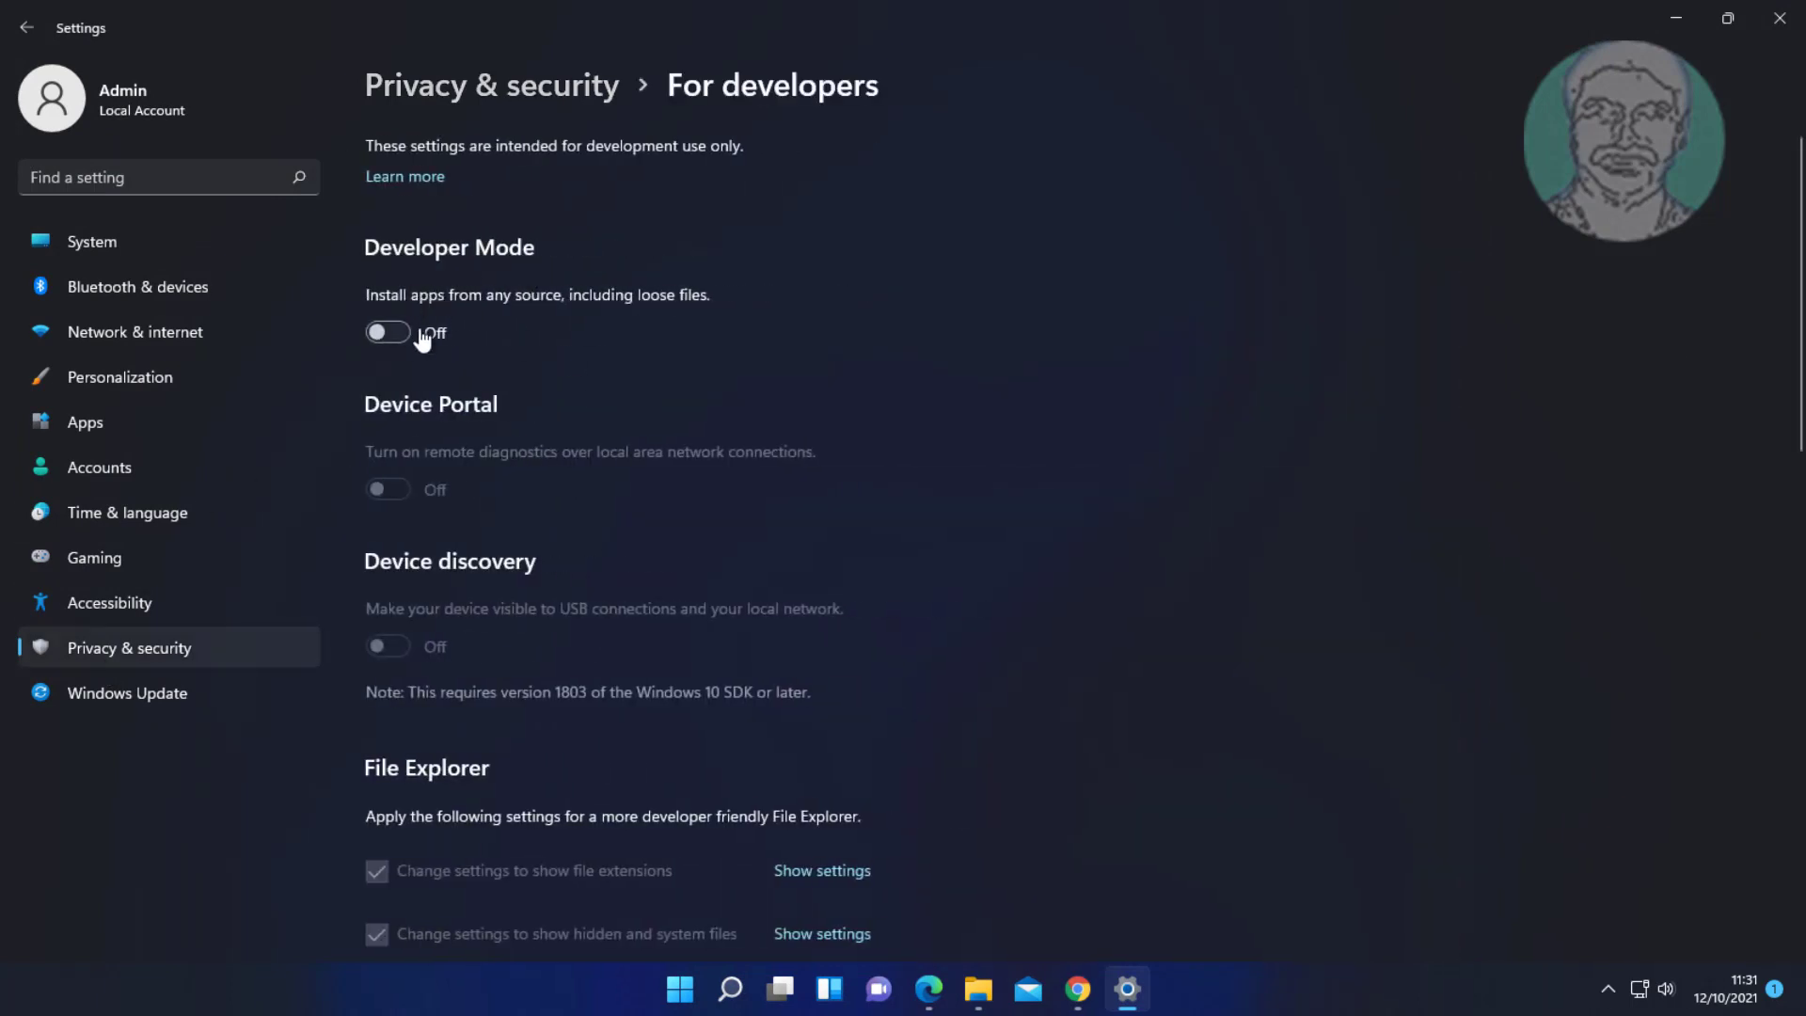
click(391, 333)
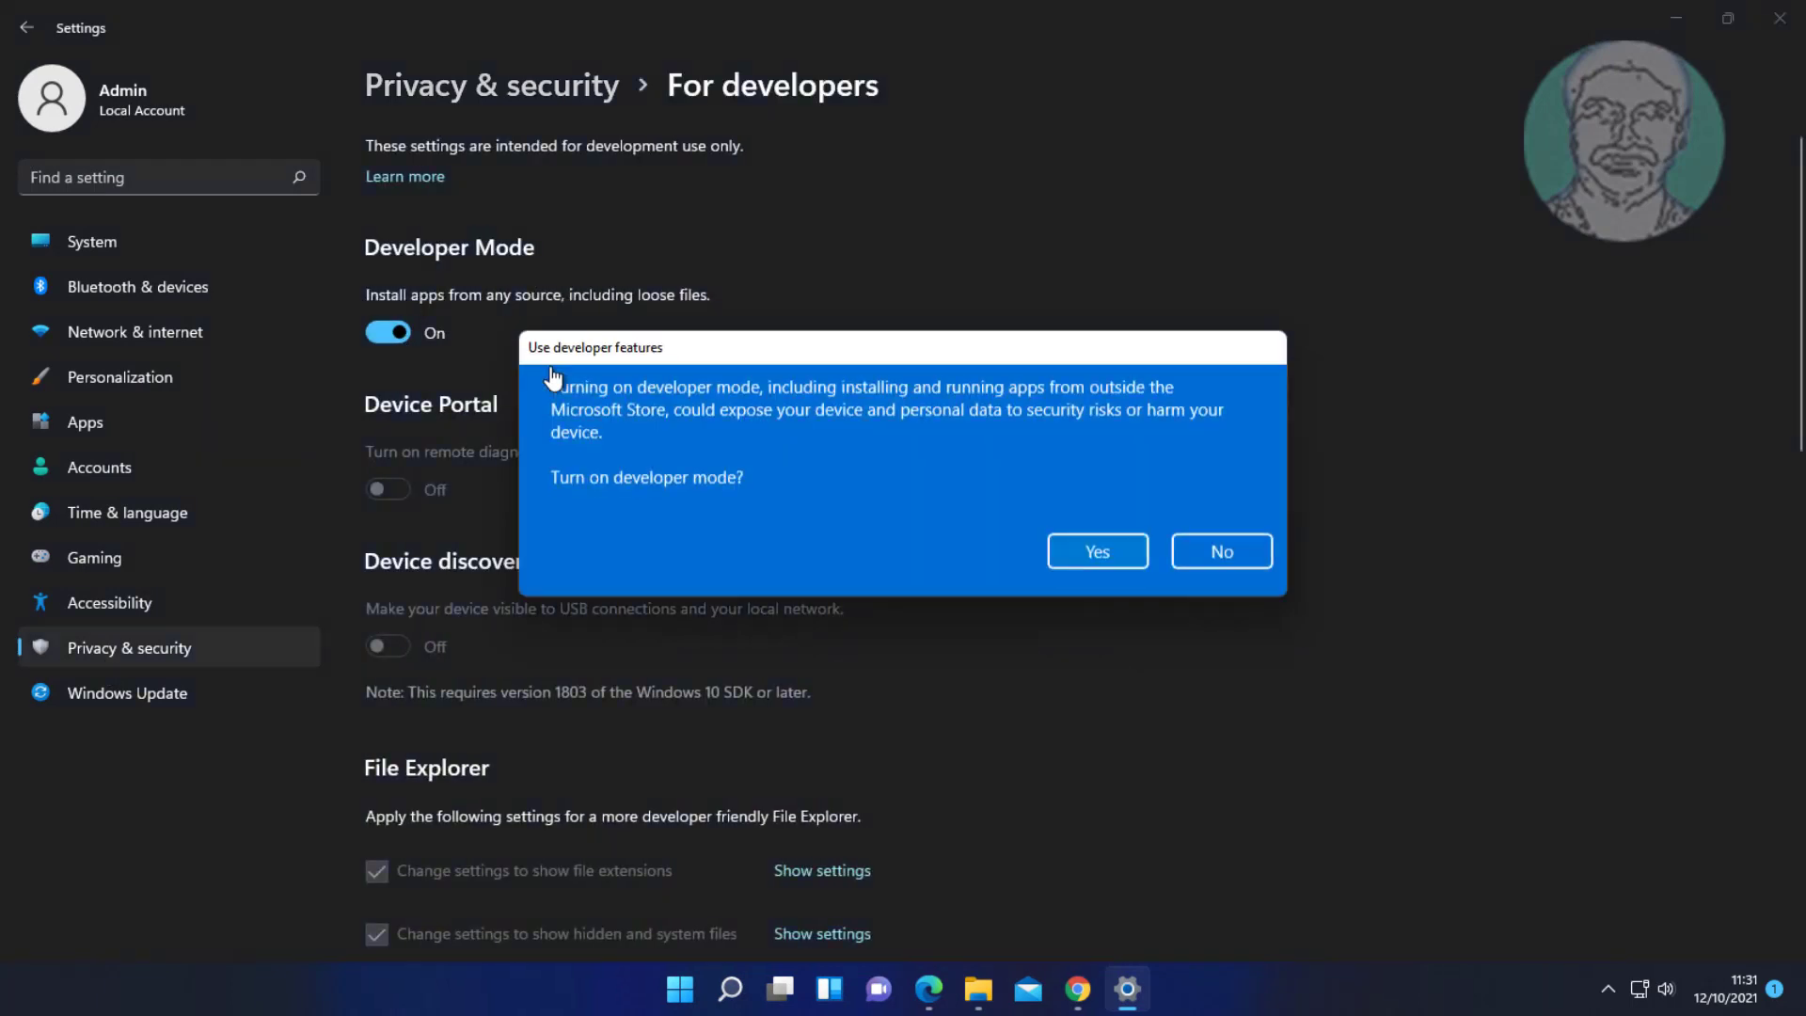
click(1095, 559)
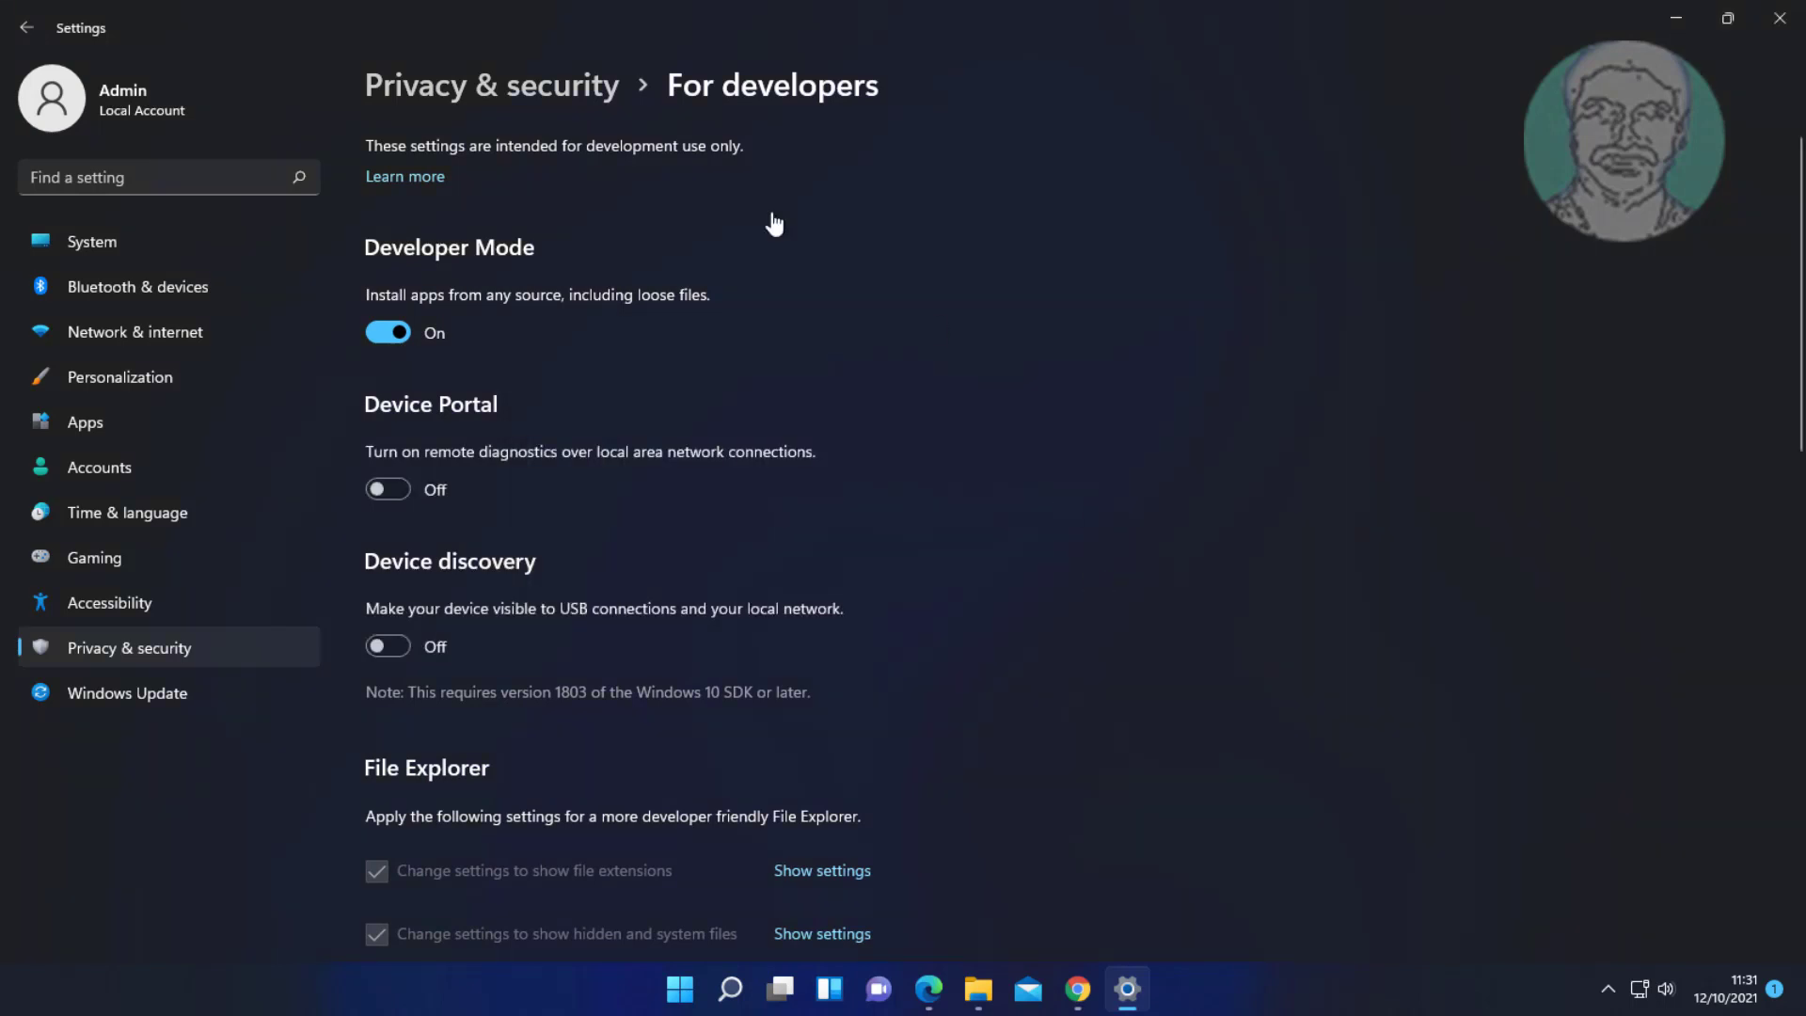
click(28, 27)
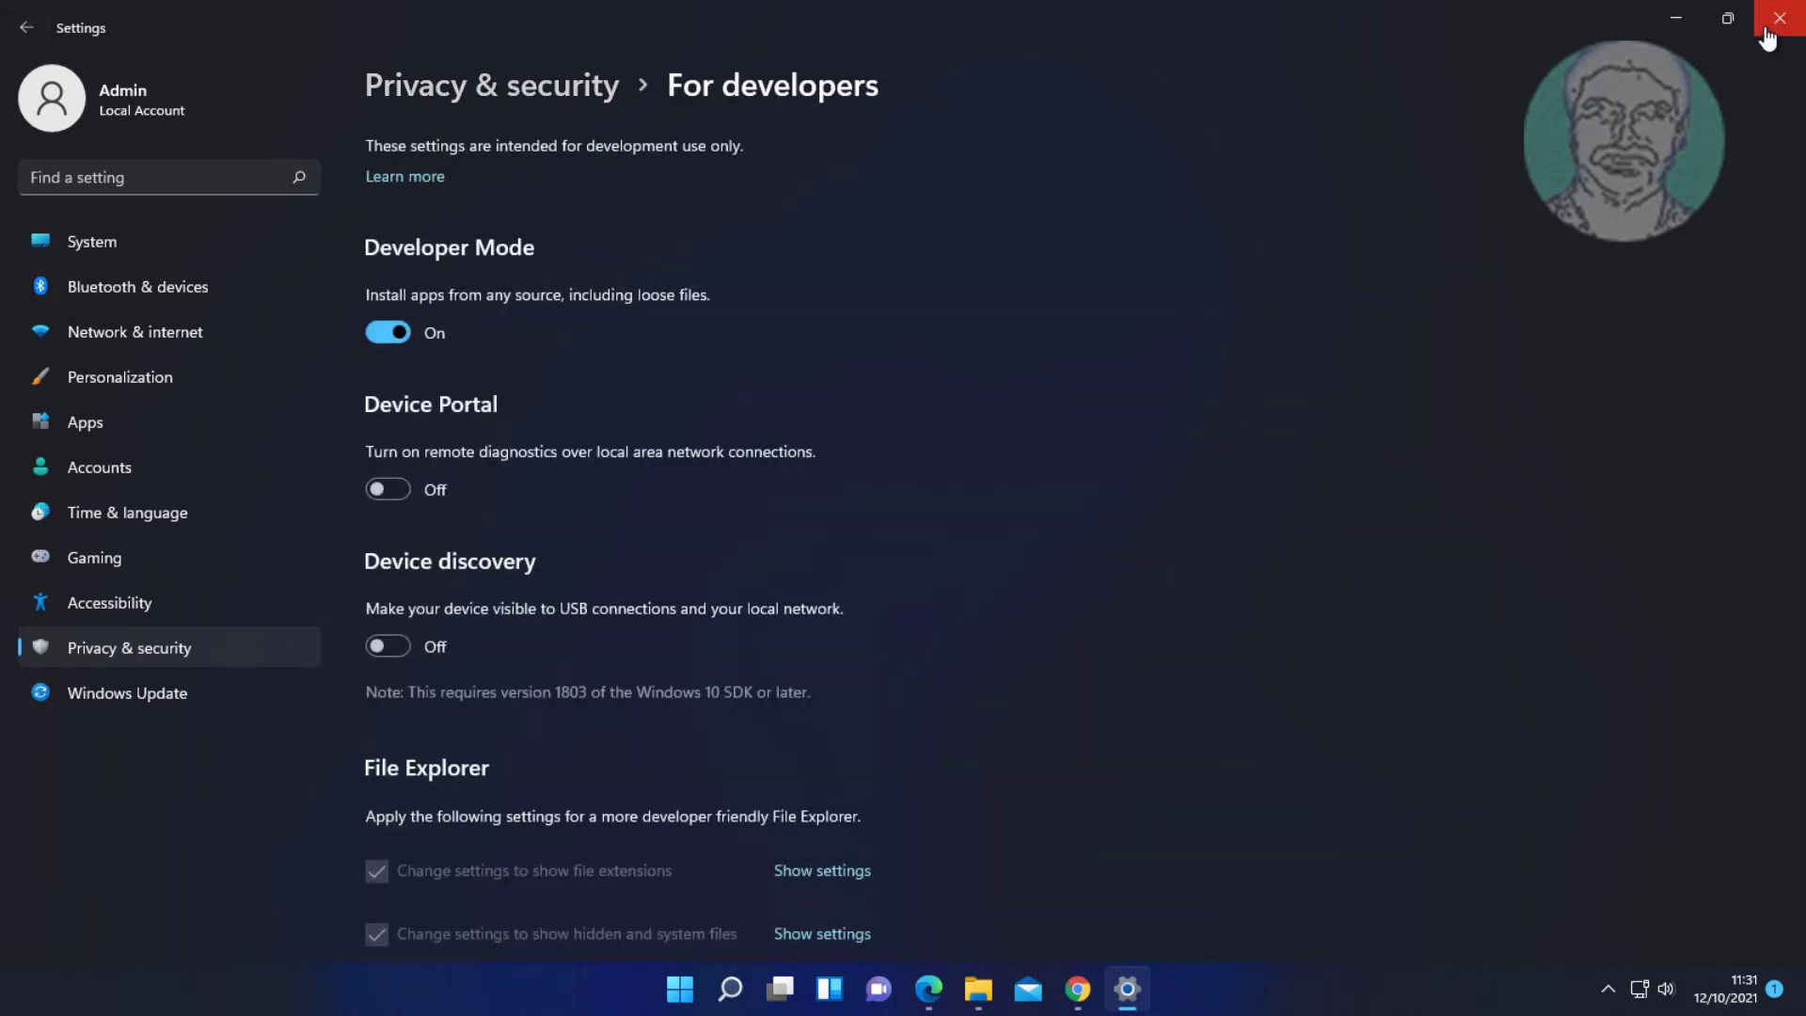
click(1779, 19)
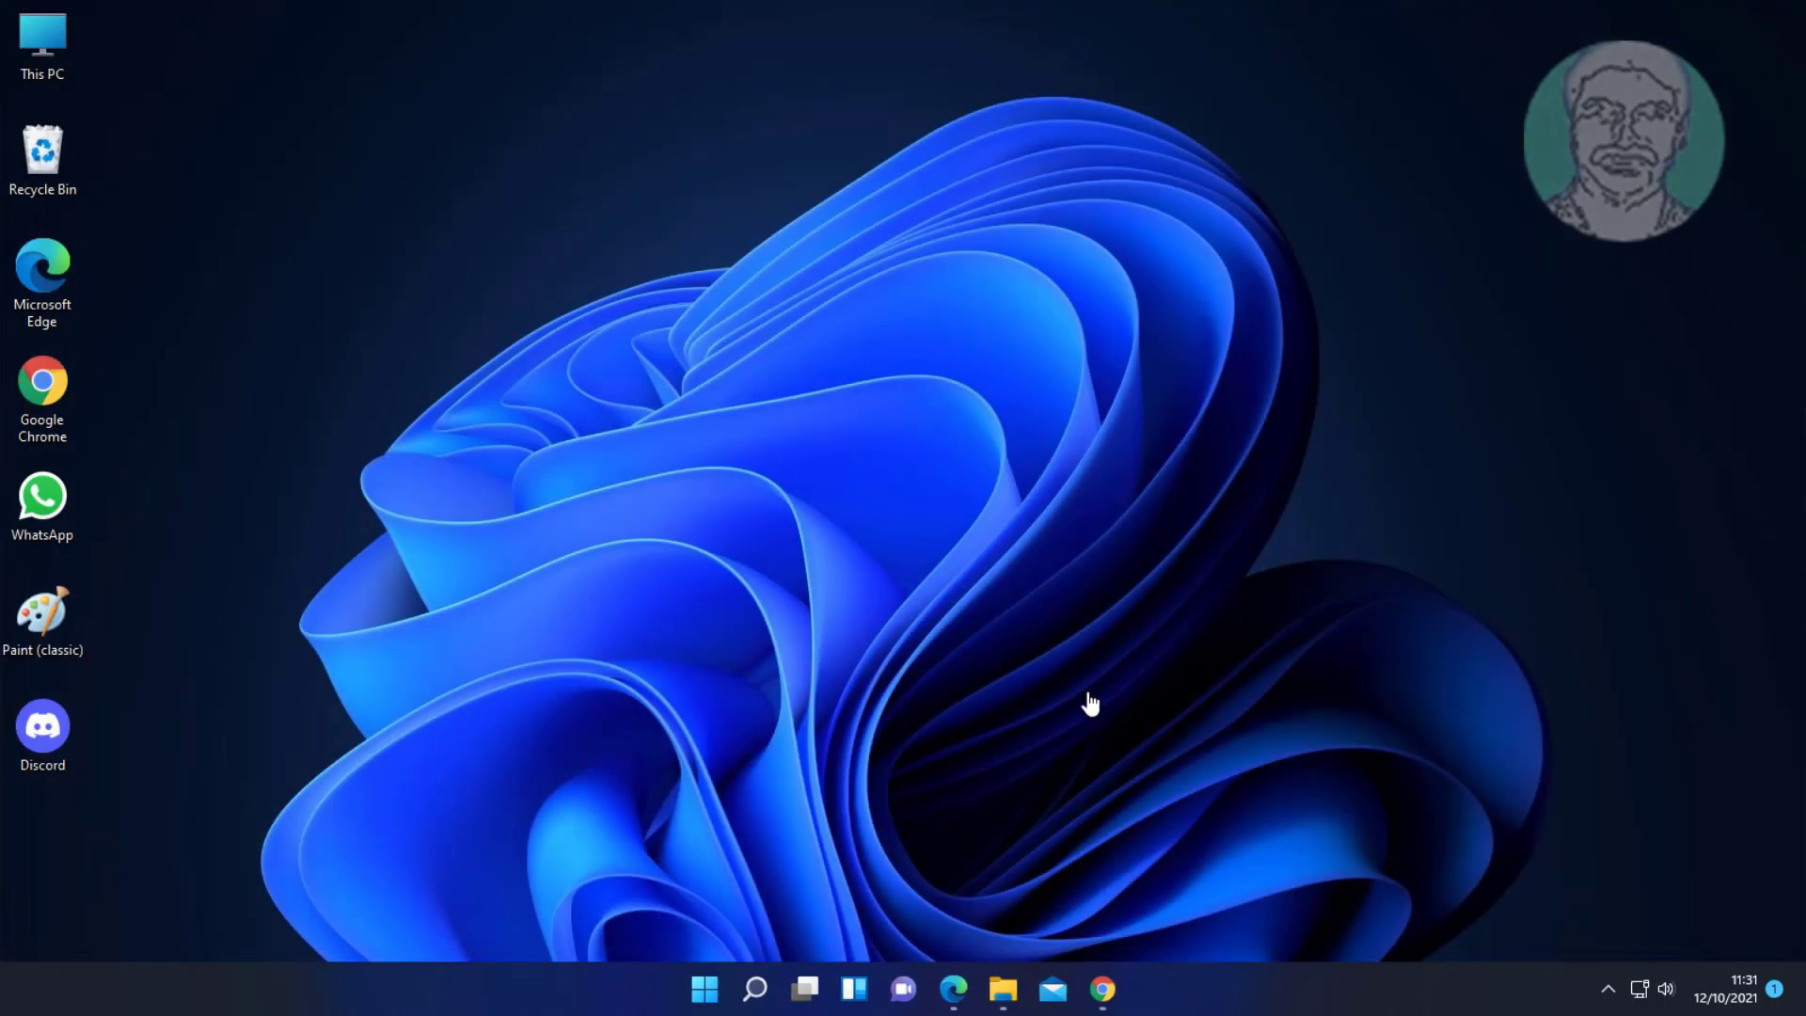
Launch Windows PowerShell as administrator, approving the UAC prompt.
click(756, 988)
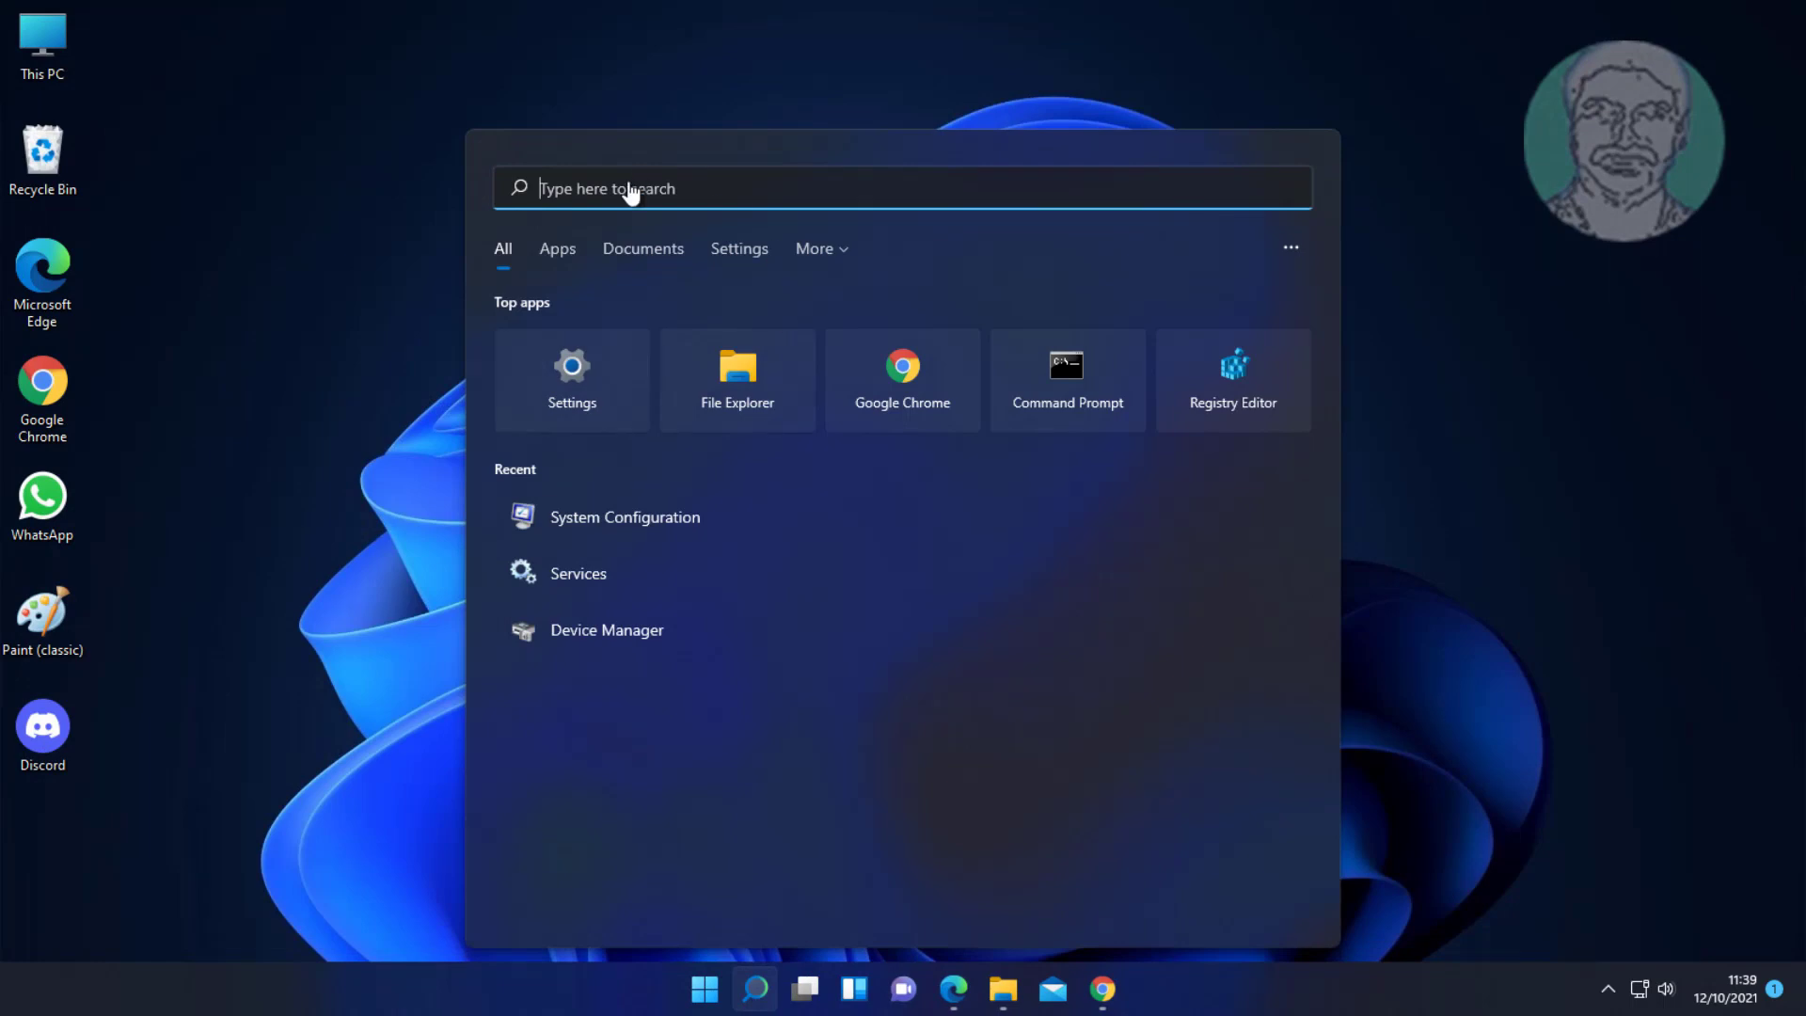
text(powers)
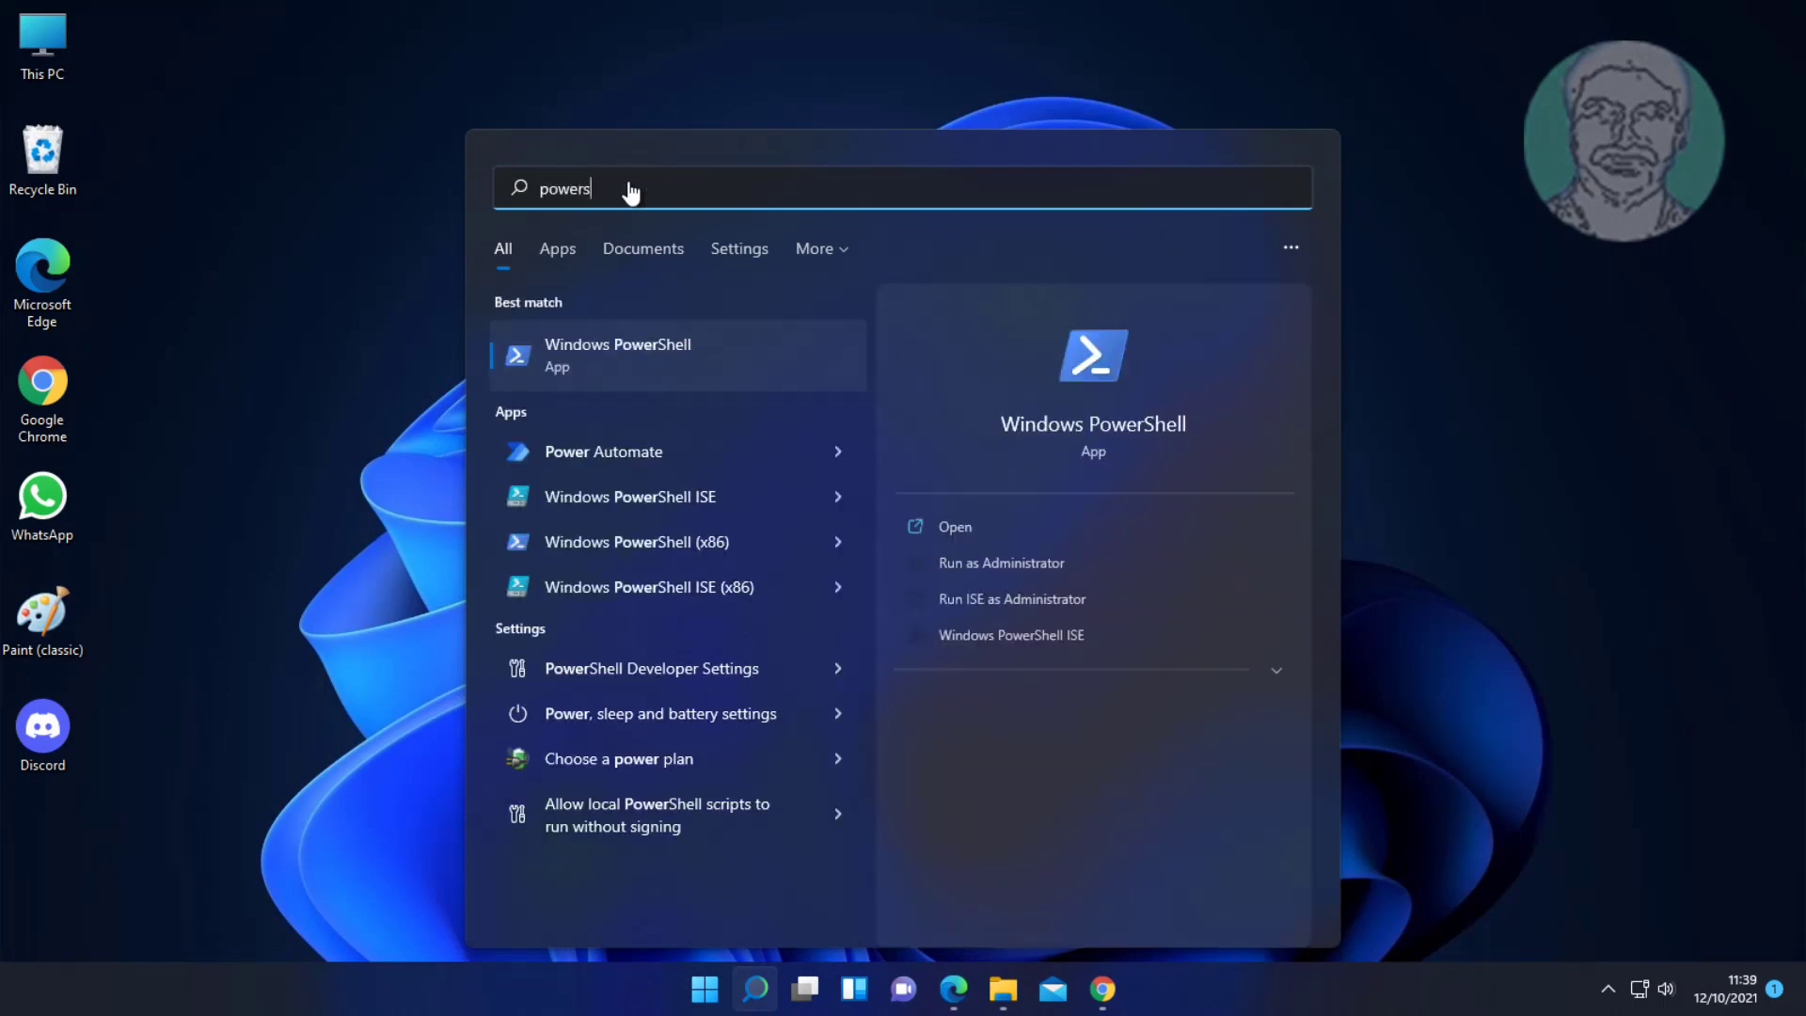
text(helll)
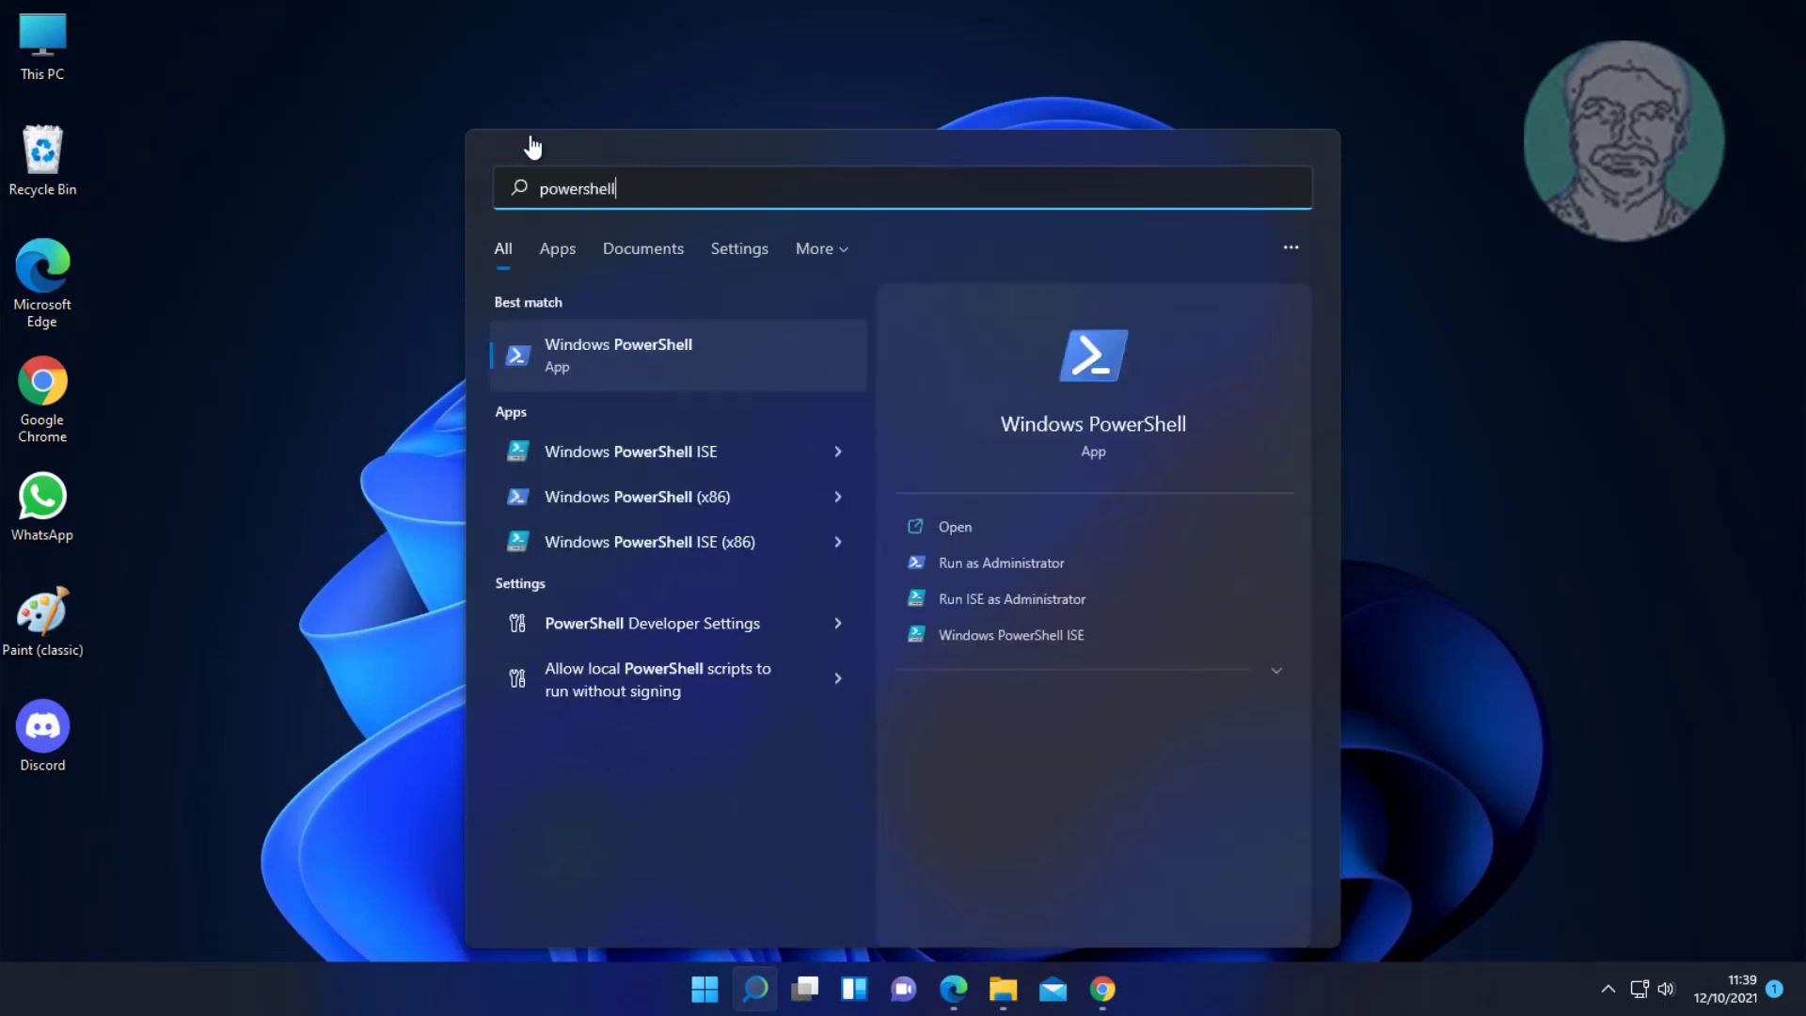
right_click(616, 375)
click(705, 378)
click(781, 680)
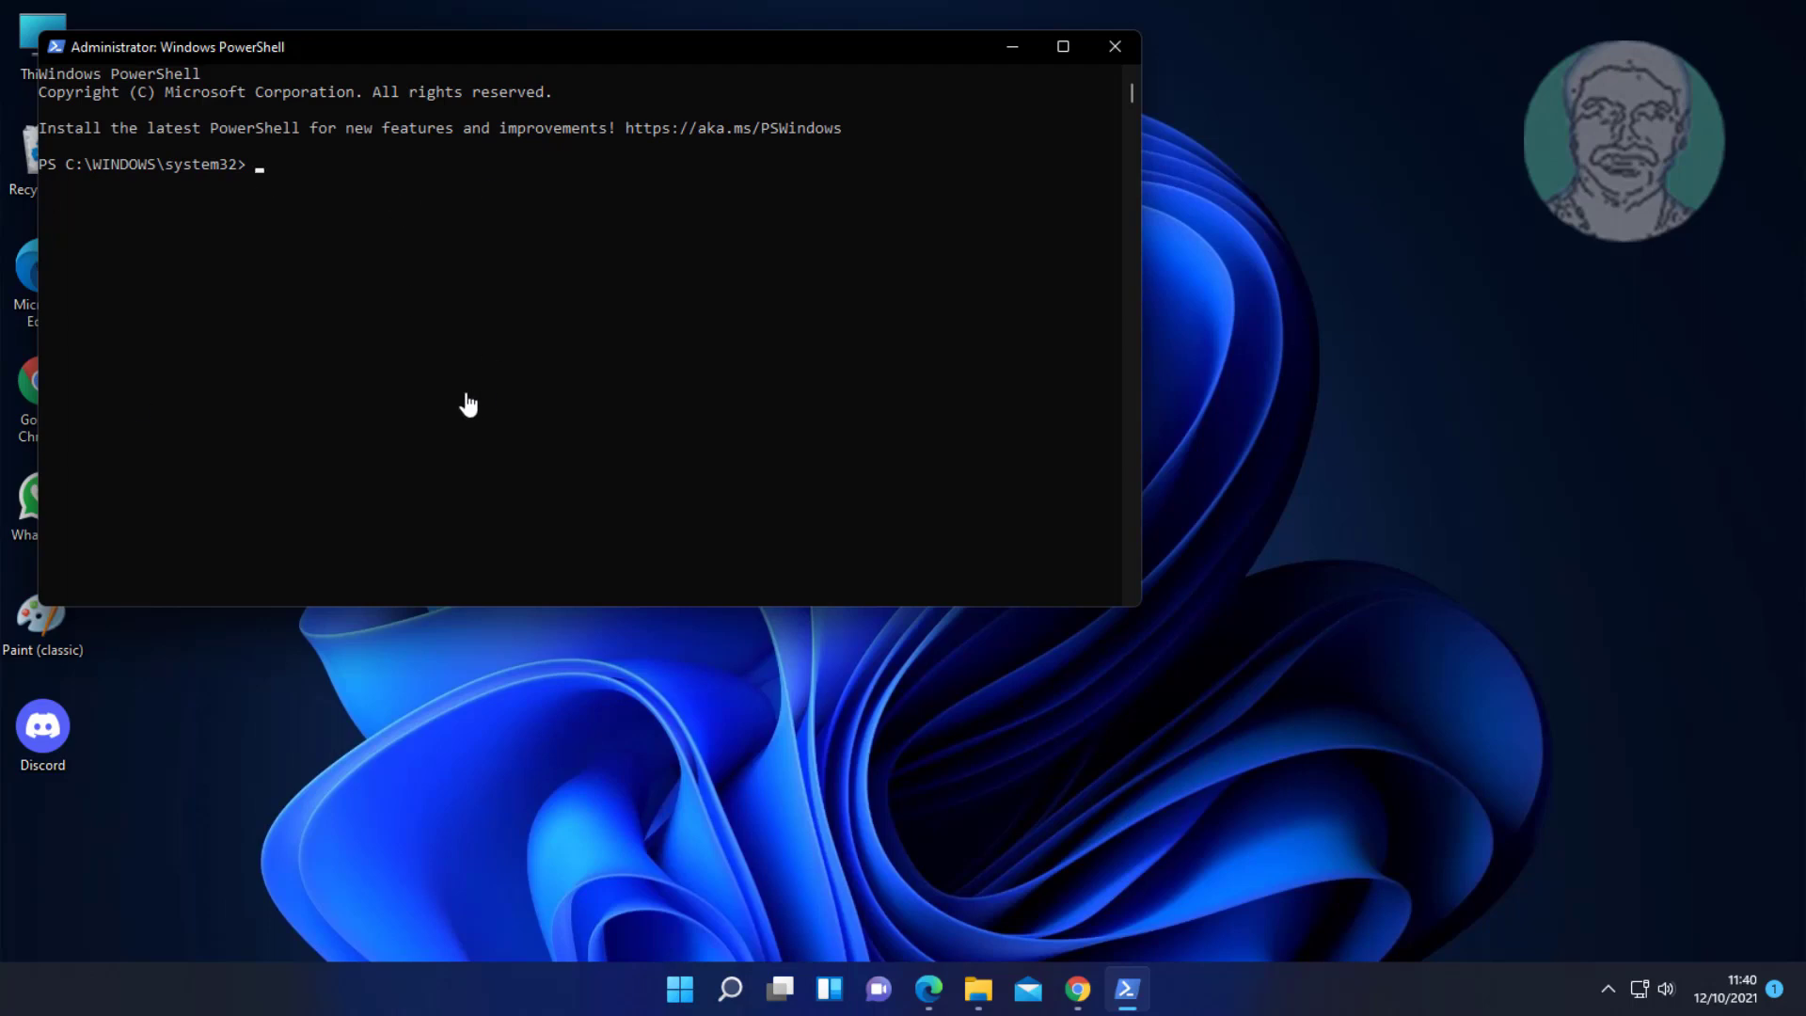
Run the Remove-AppxPackage command for Notepad, then paste Add-AppxPackage -Register.
right_click(261, 172)
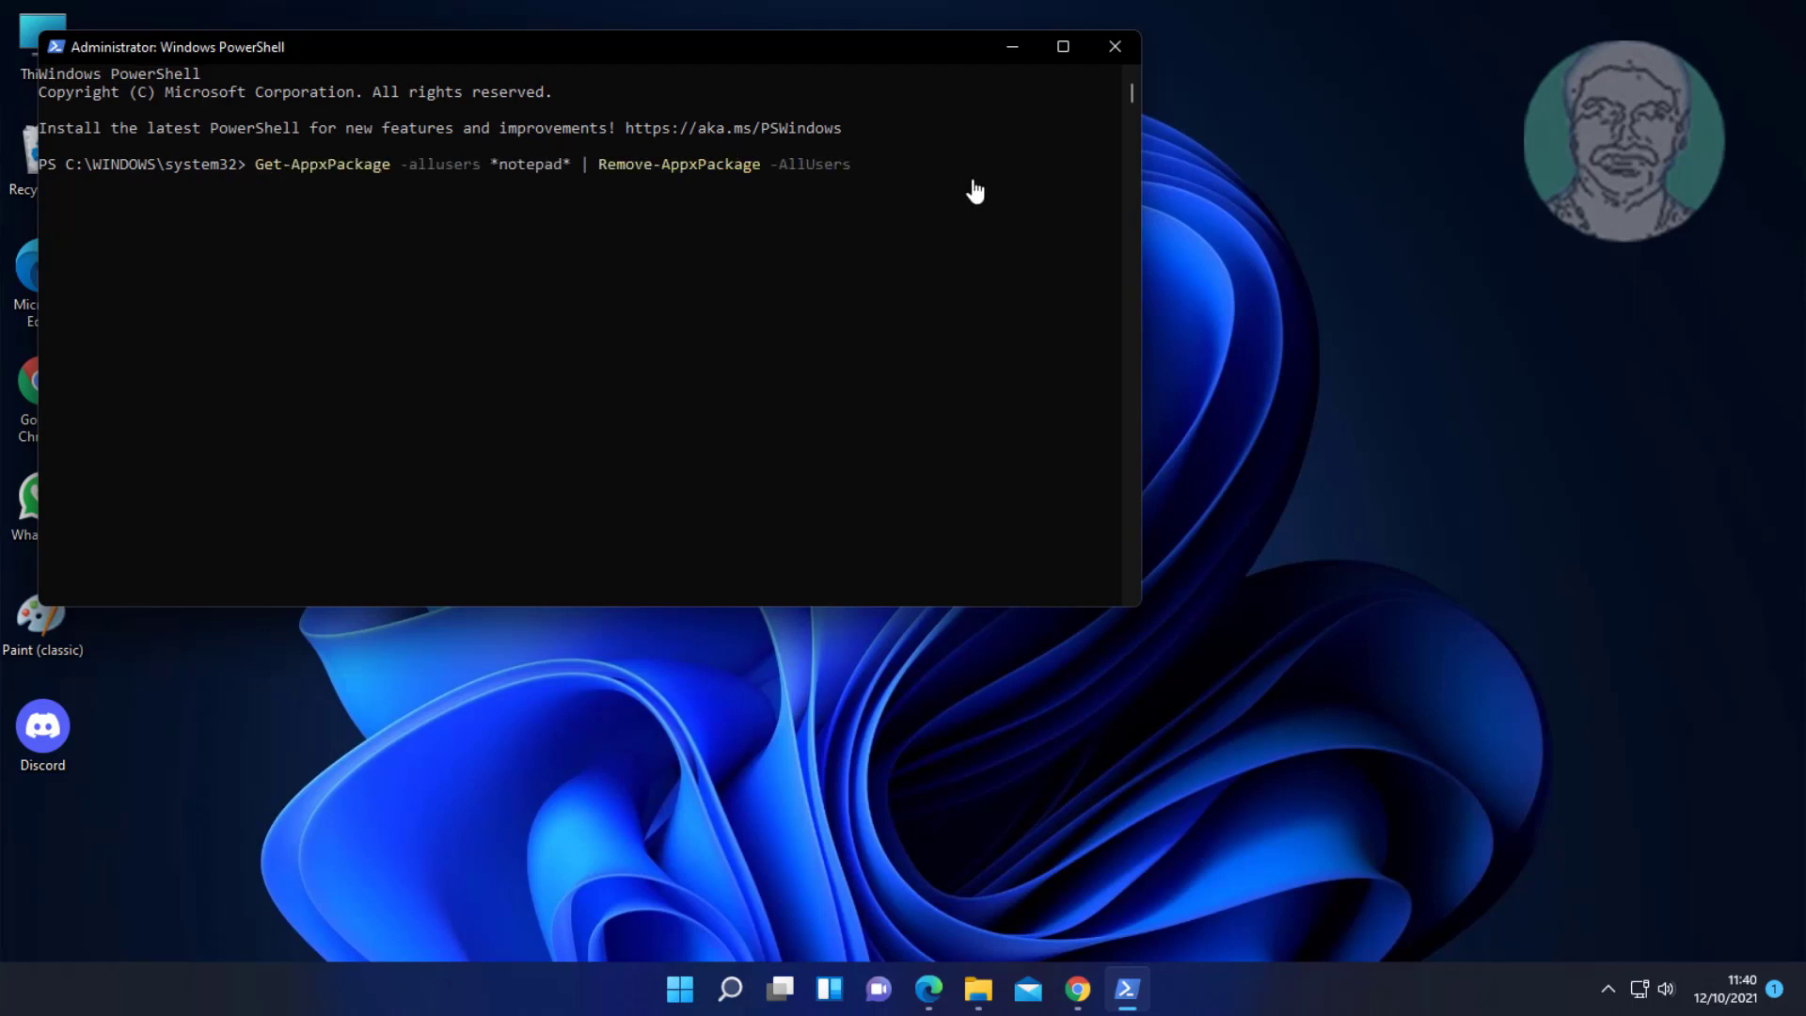
key(Return)
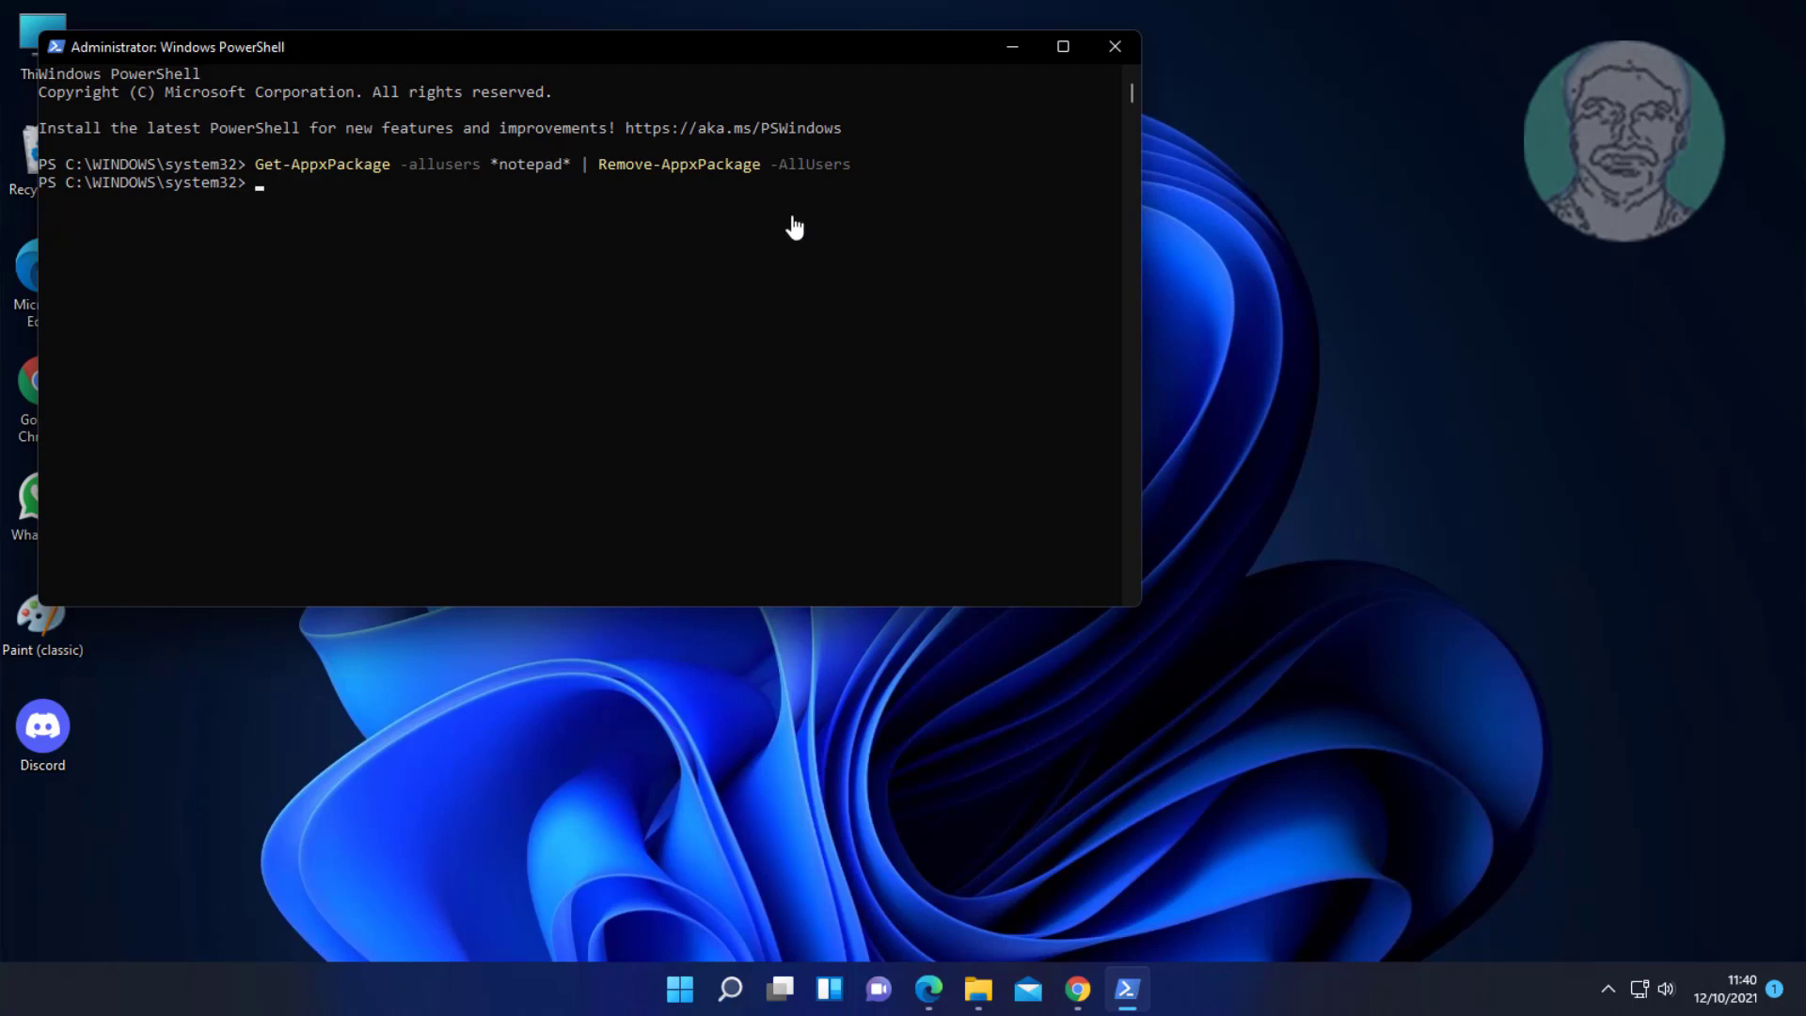
right_click(262, 195)
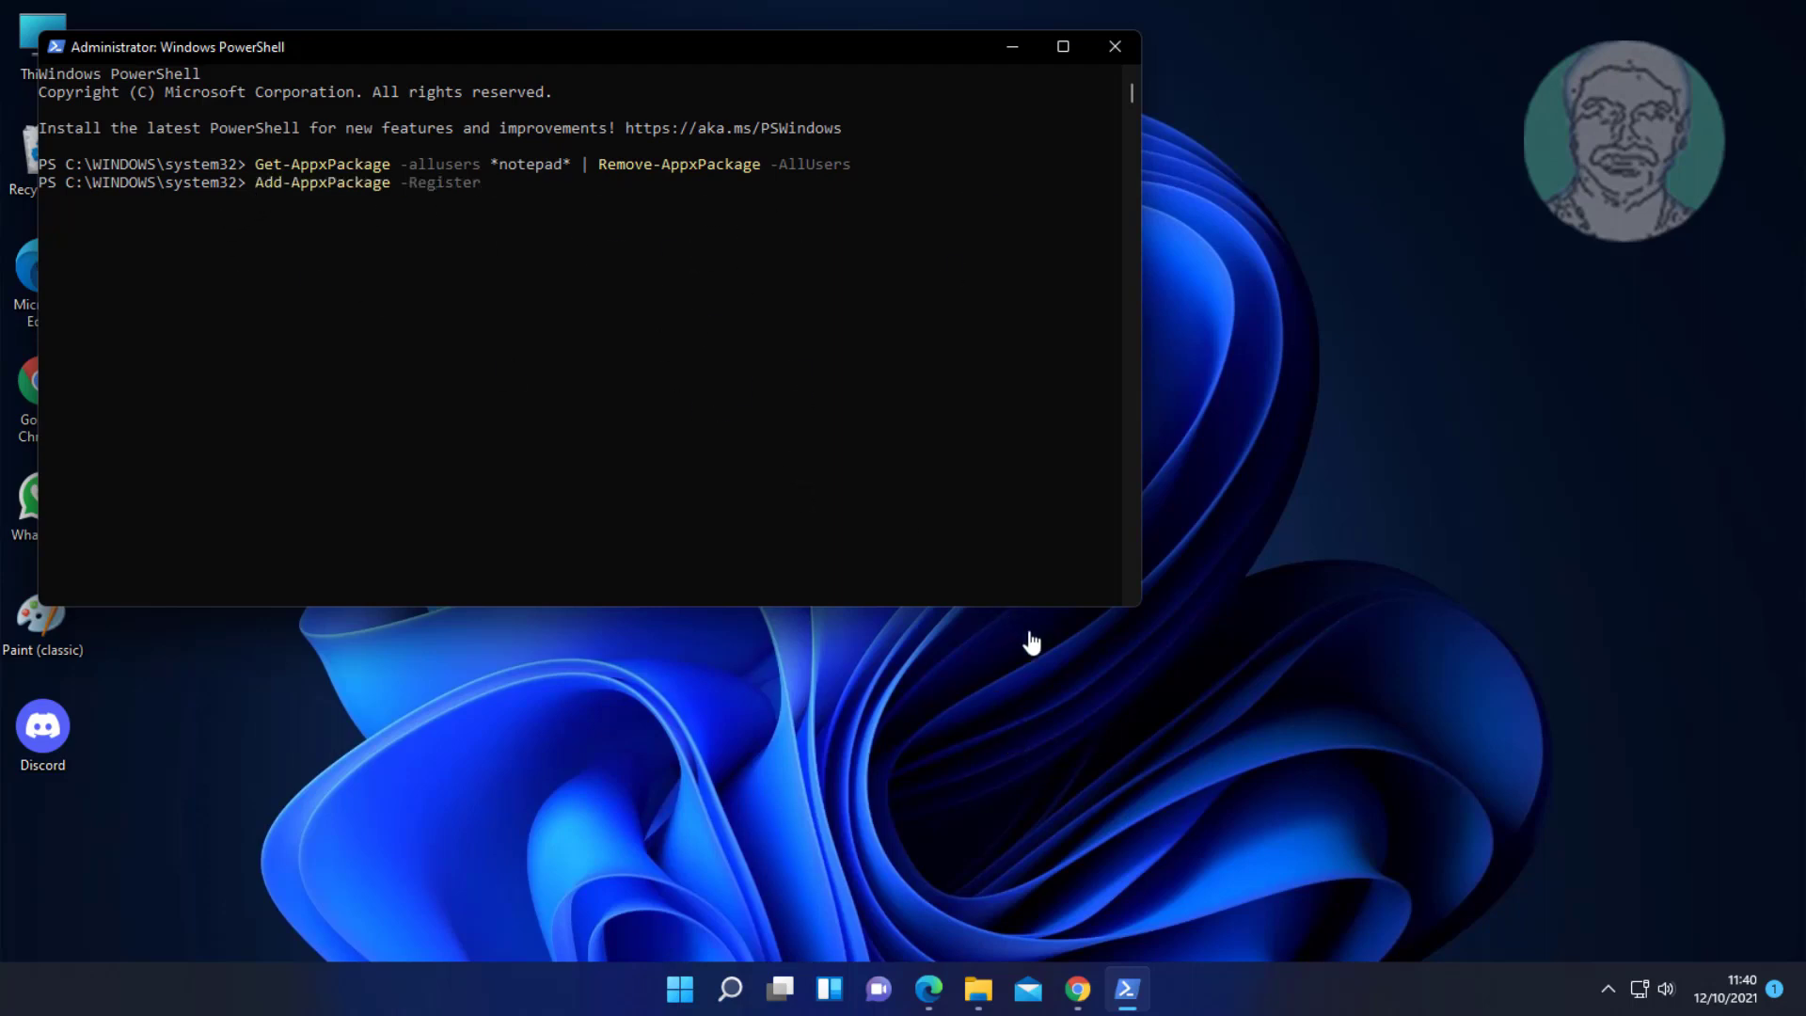
Copy the full path of AppxManifest.xml from the NotepadApp folder.
click(978, 988)
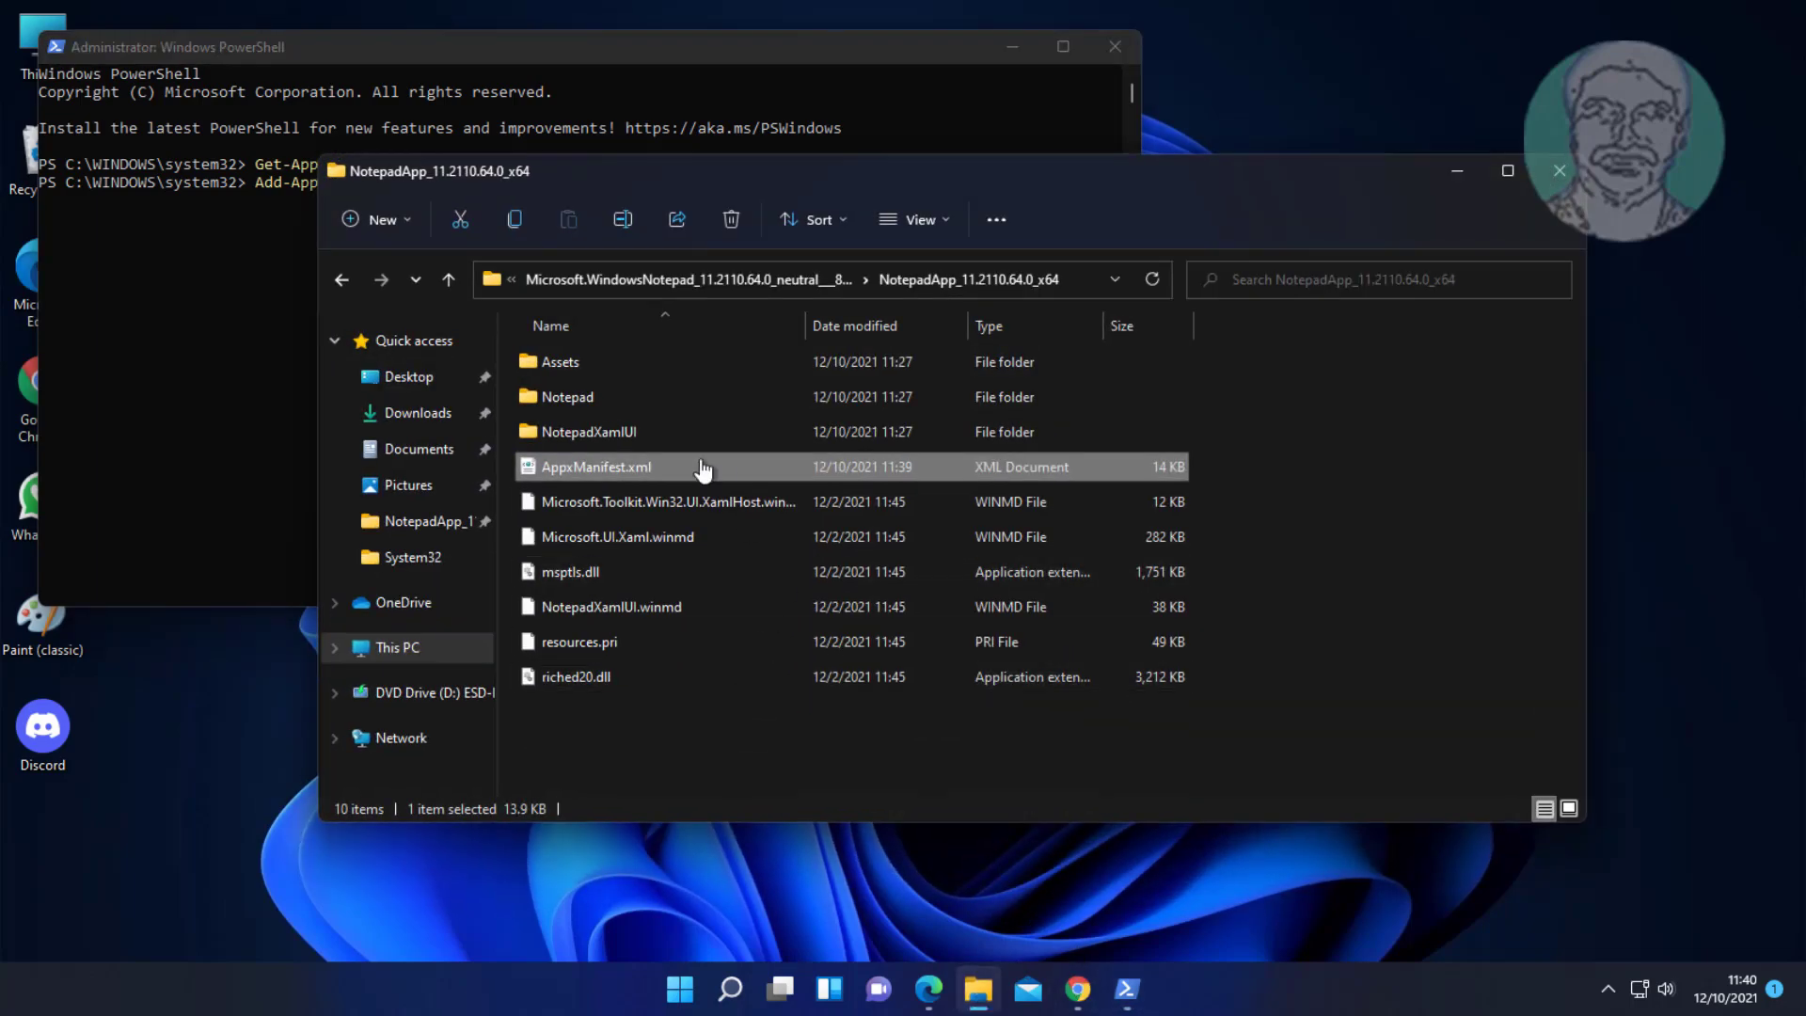
right_click(633, 481)
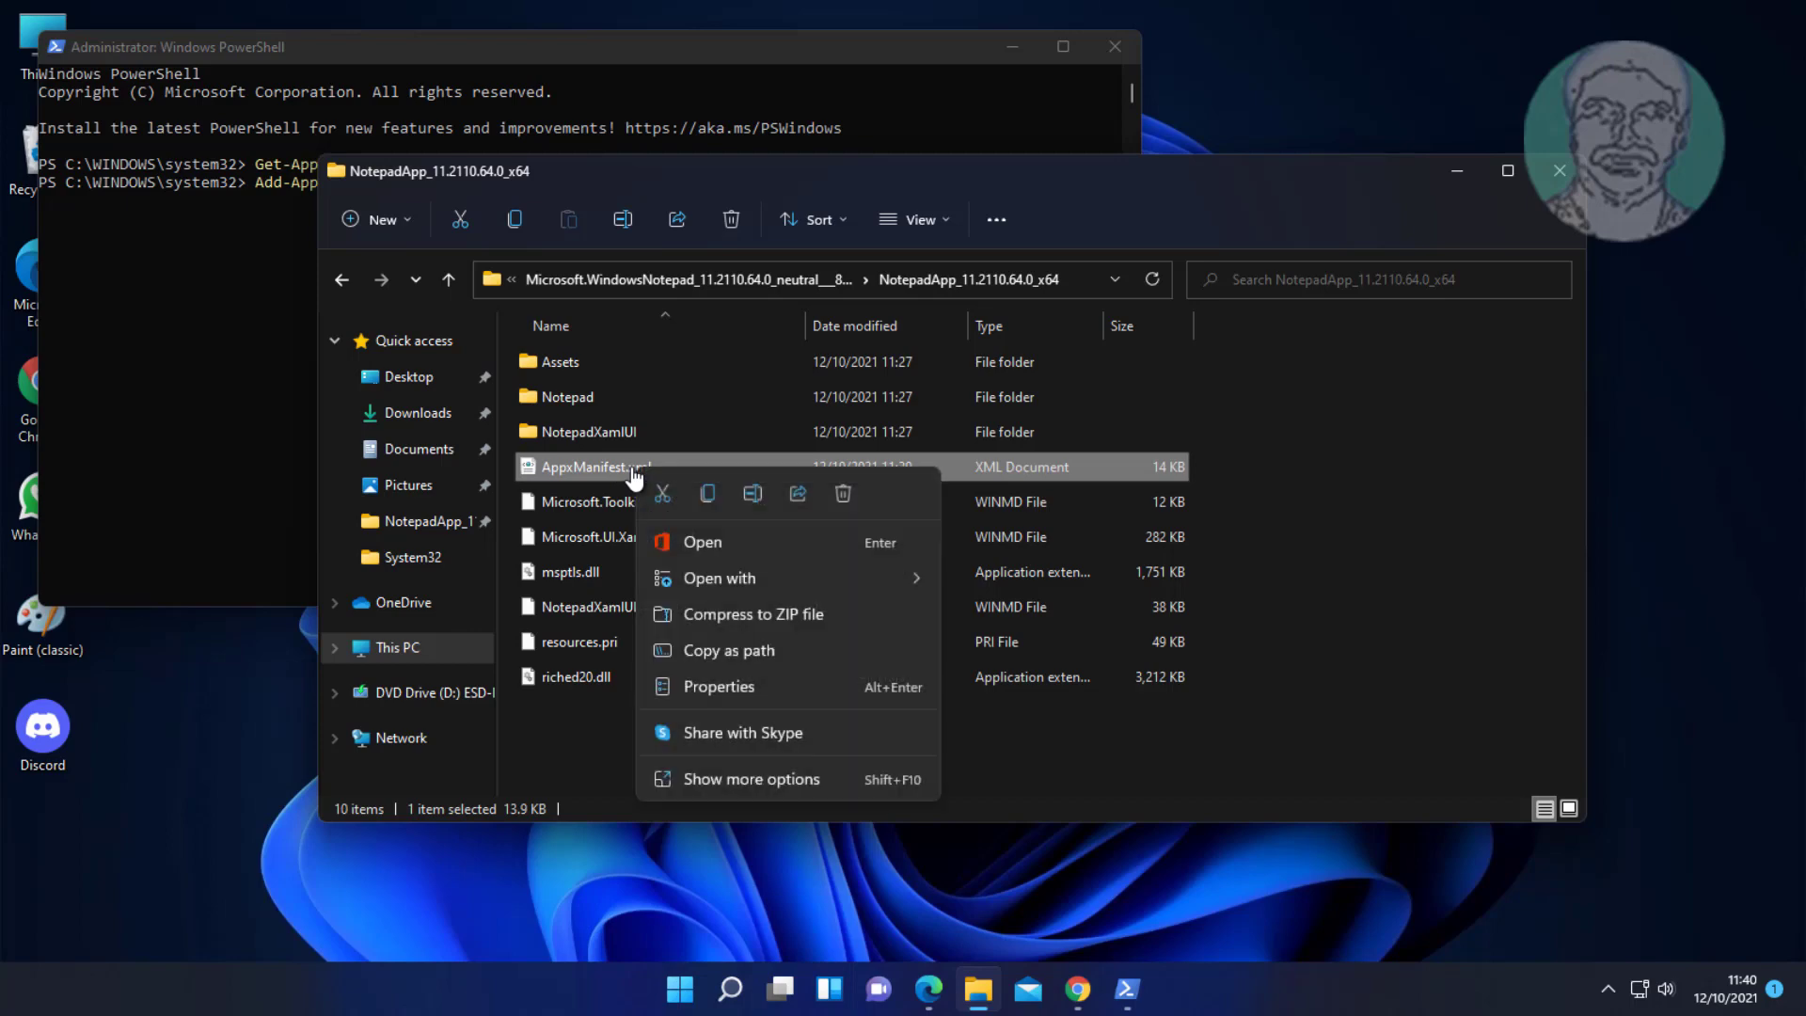
click(766, 651)
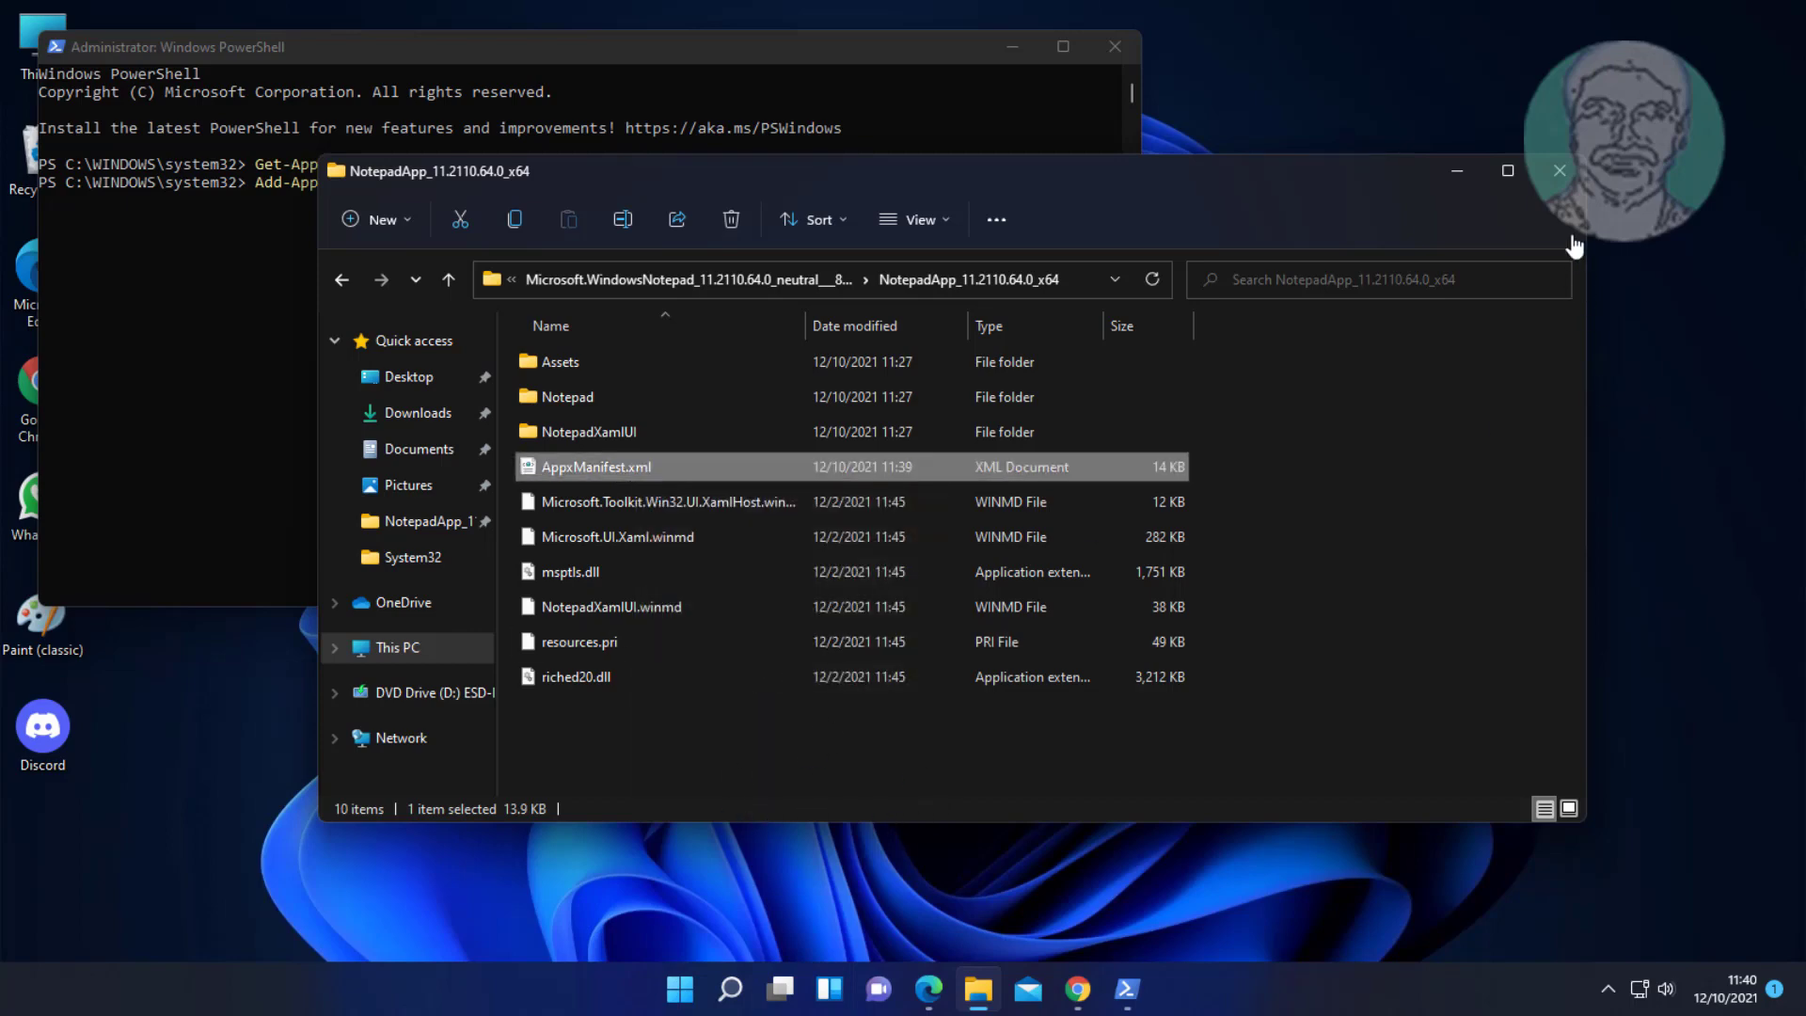
Paste the manifest path after -Register, run the registration, then exit PowerShell.
click(1457, 172)
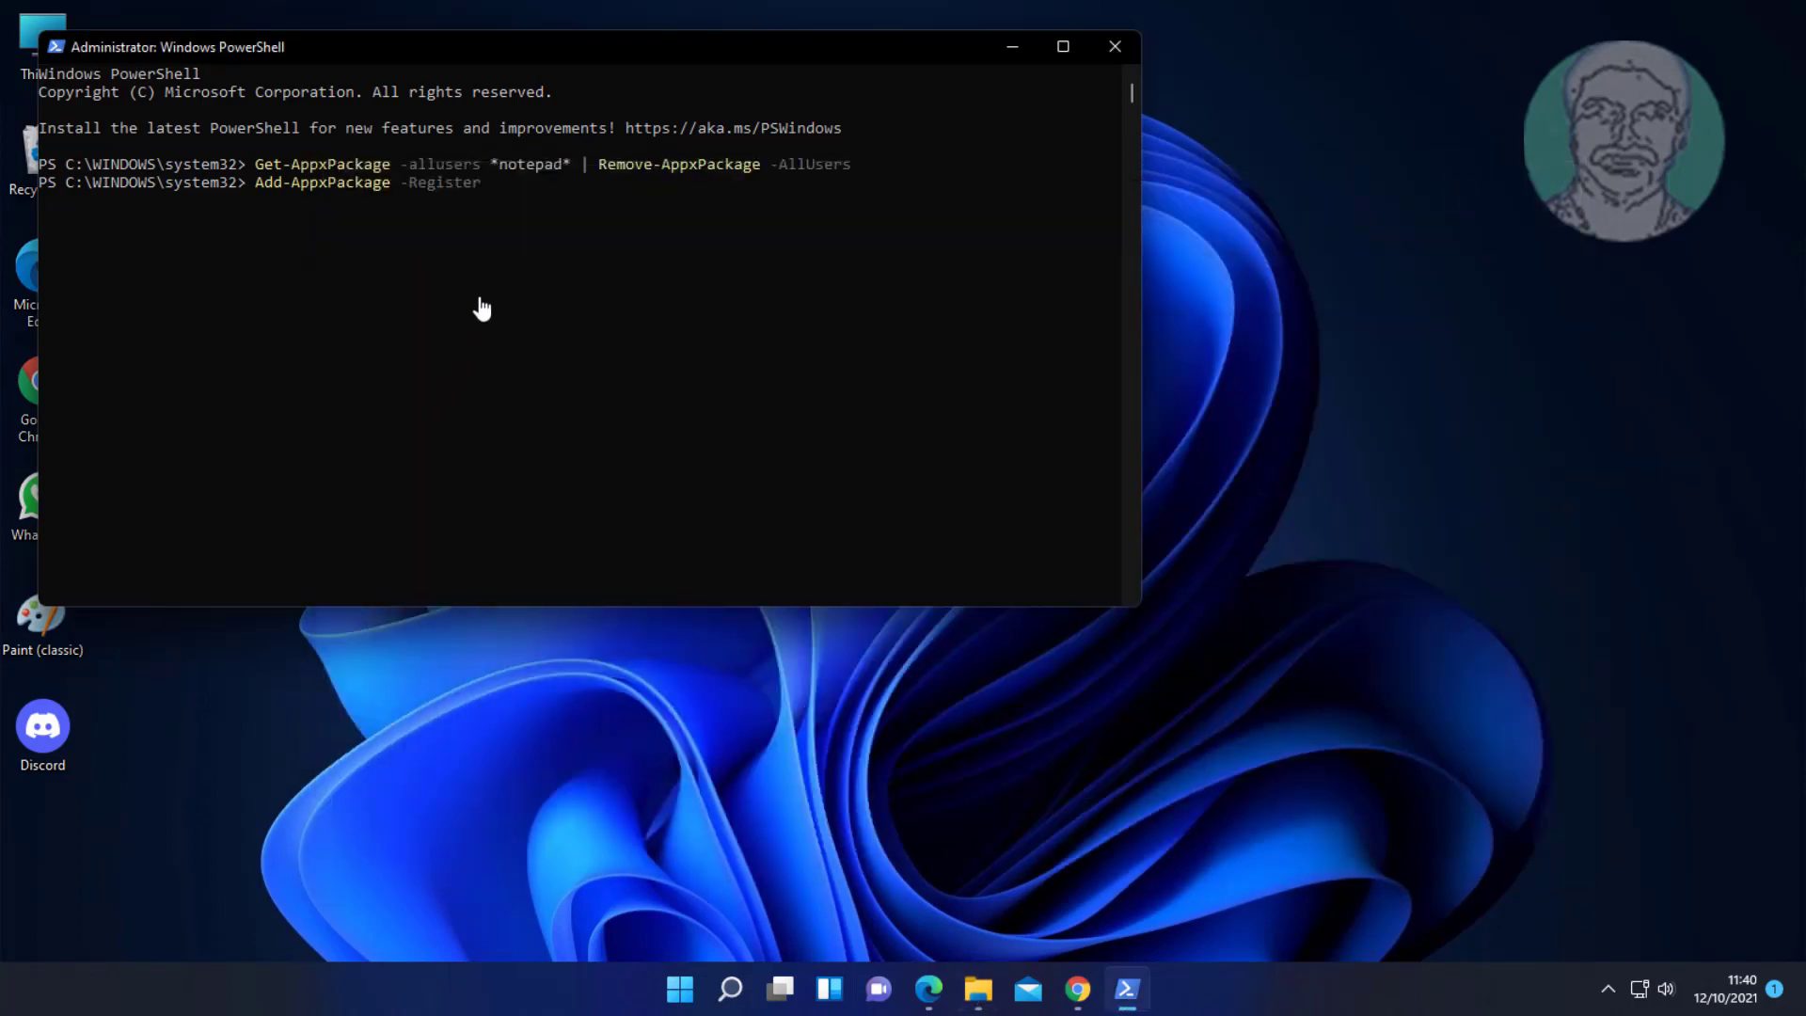
right_click(497, 197)
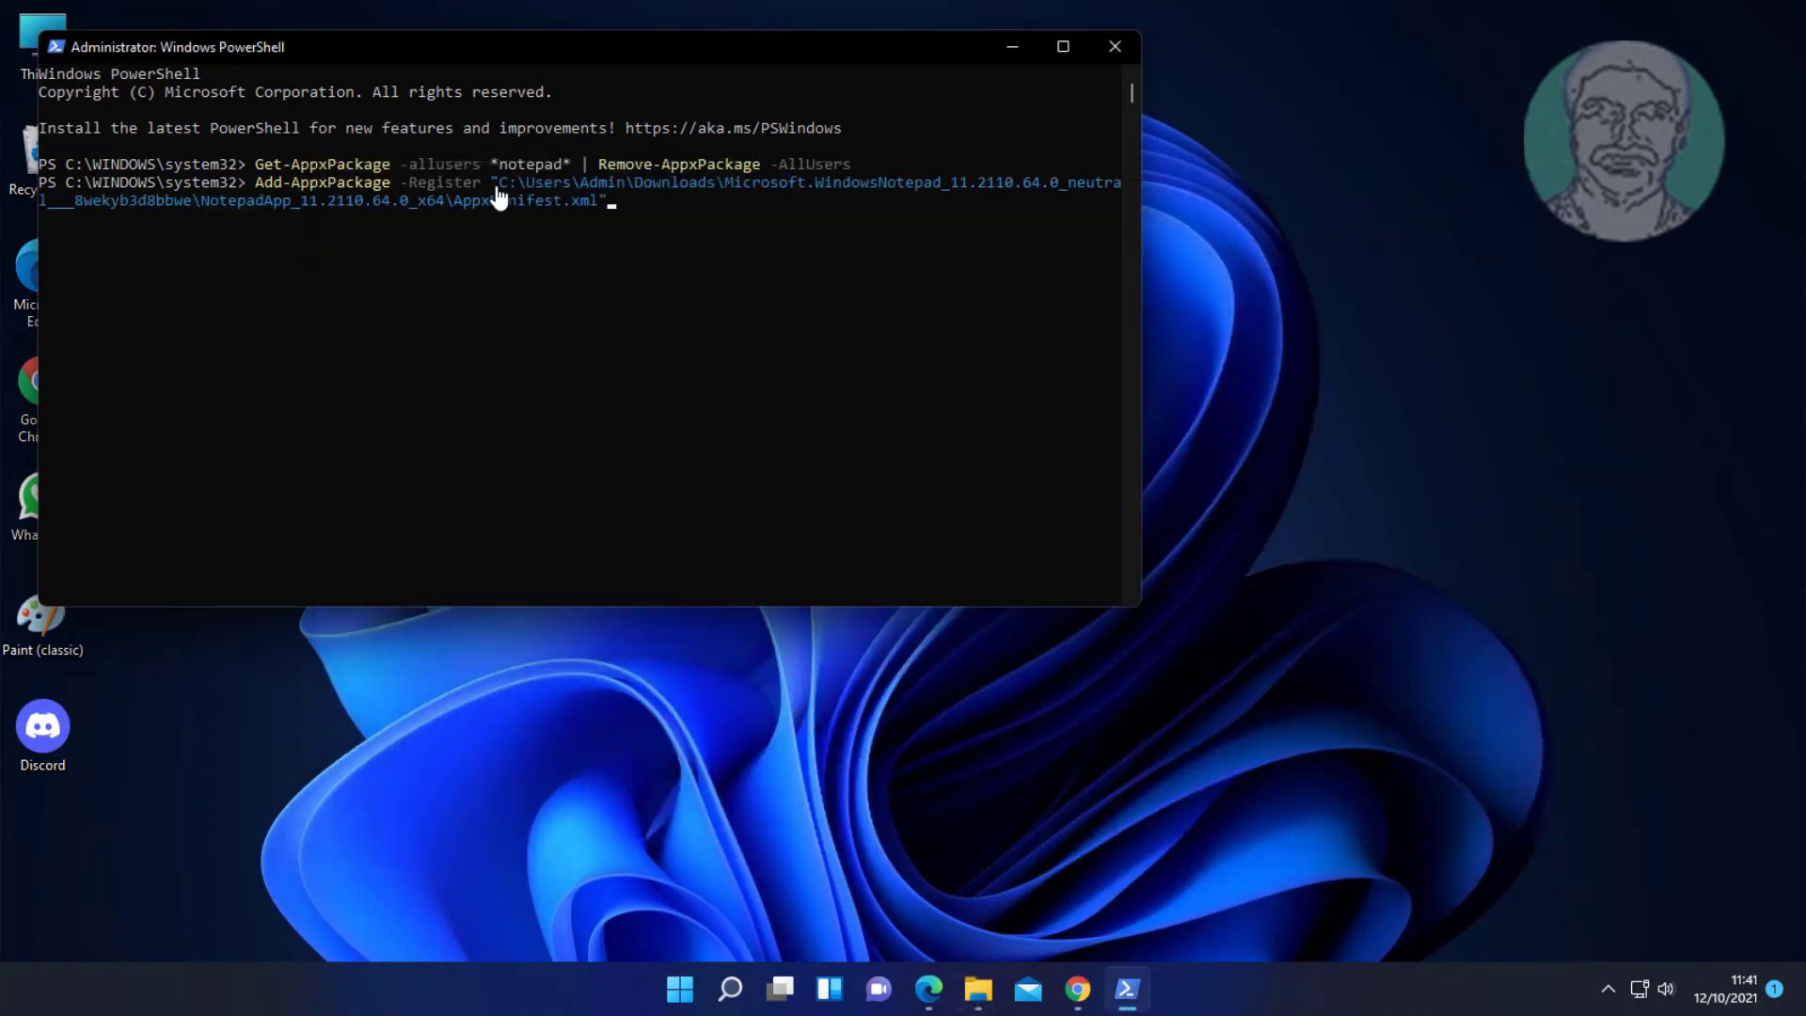
key(Return)
text(exit)
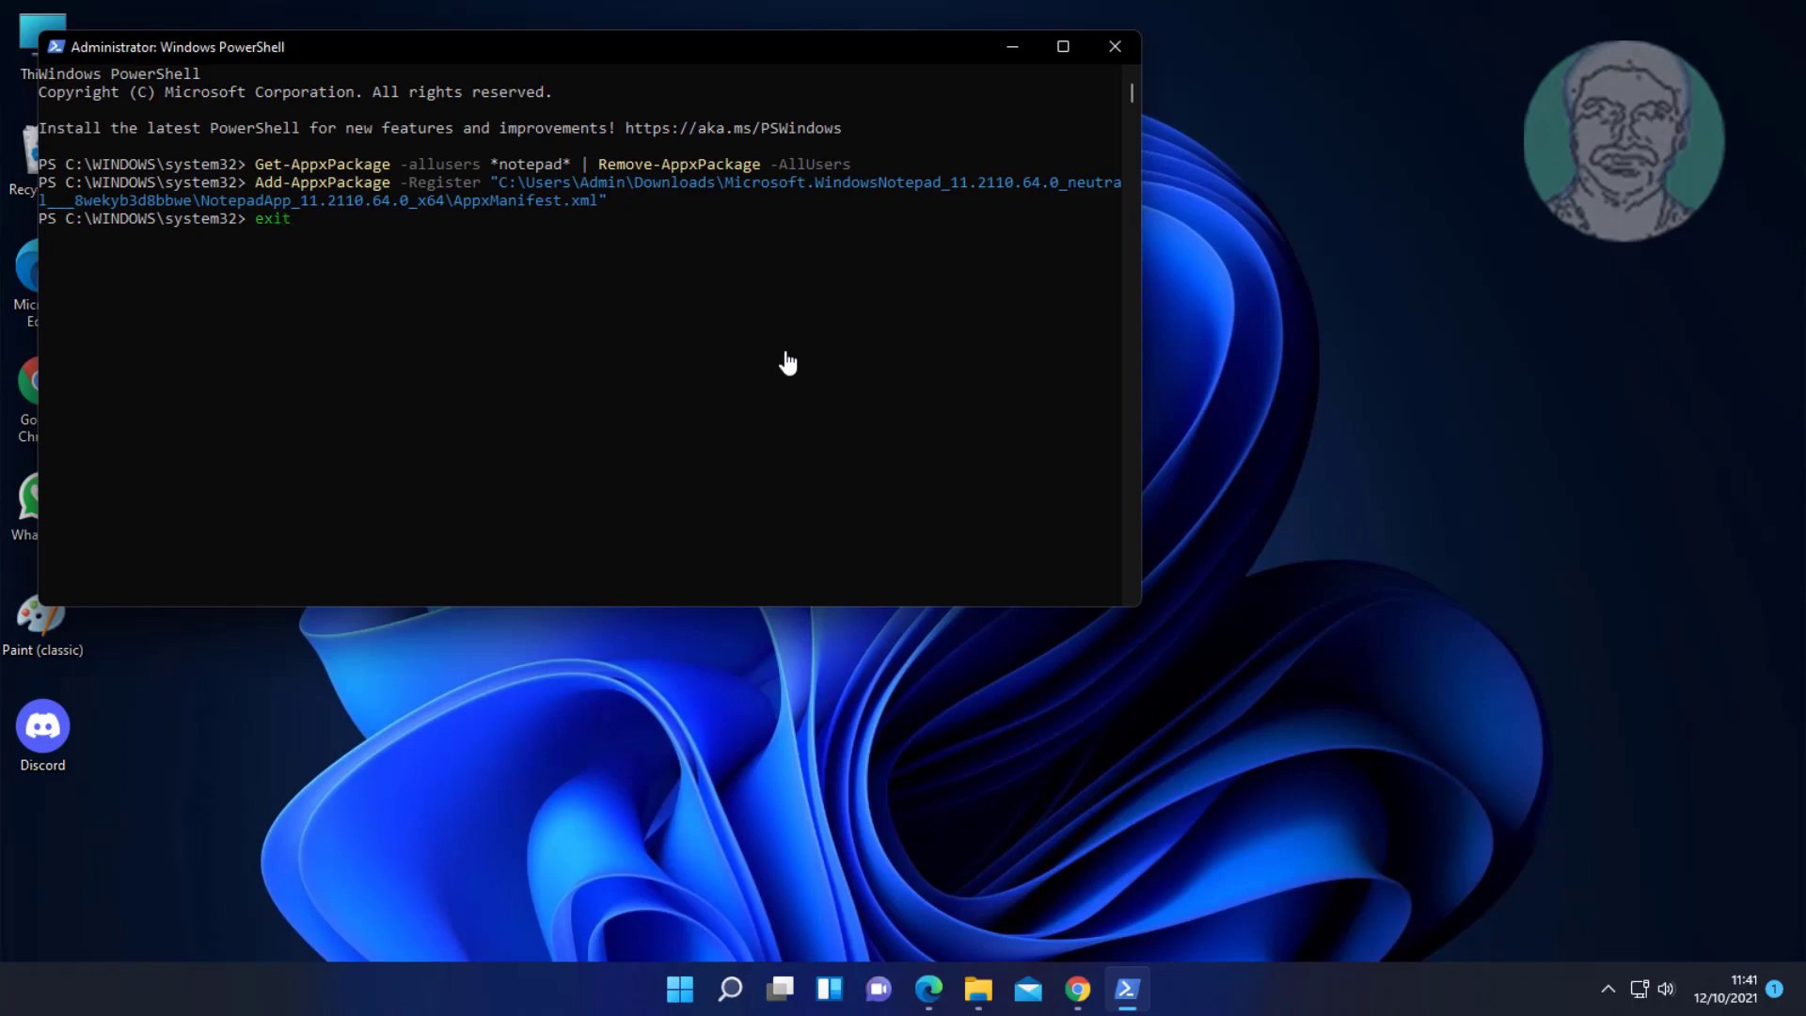
key(Return)
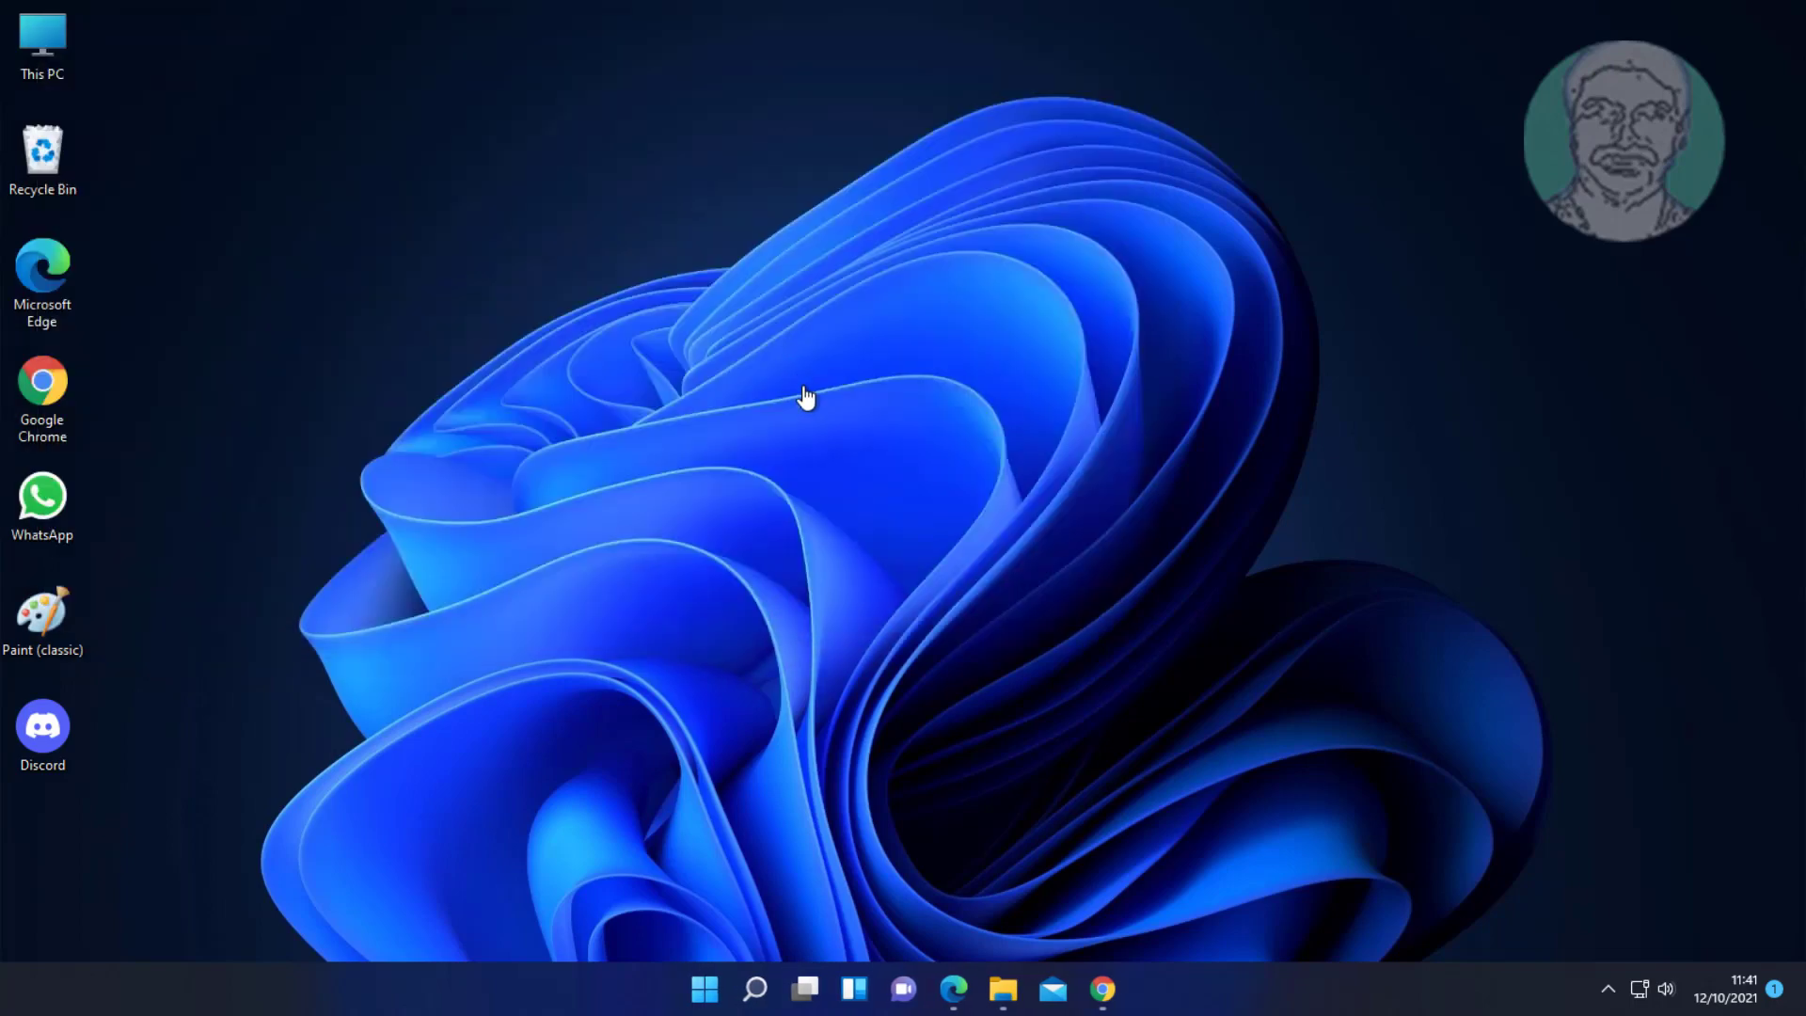
Launch the new Notepad from Windows search and move its window toward the centre.
click(755, 987)
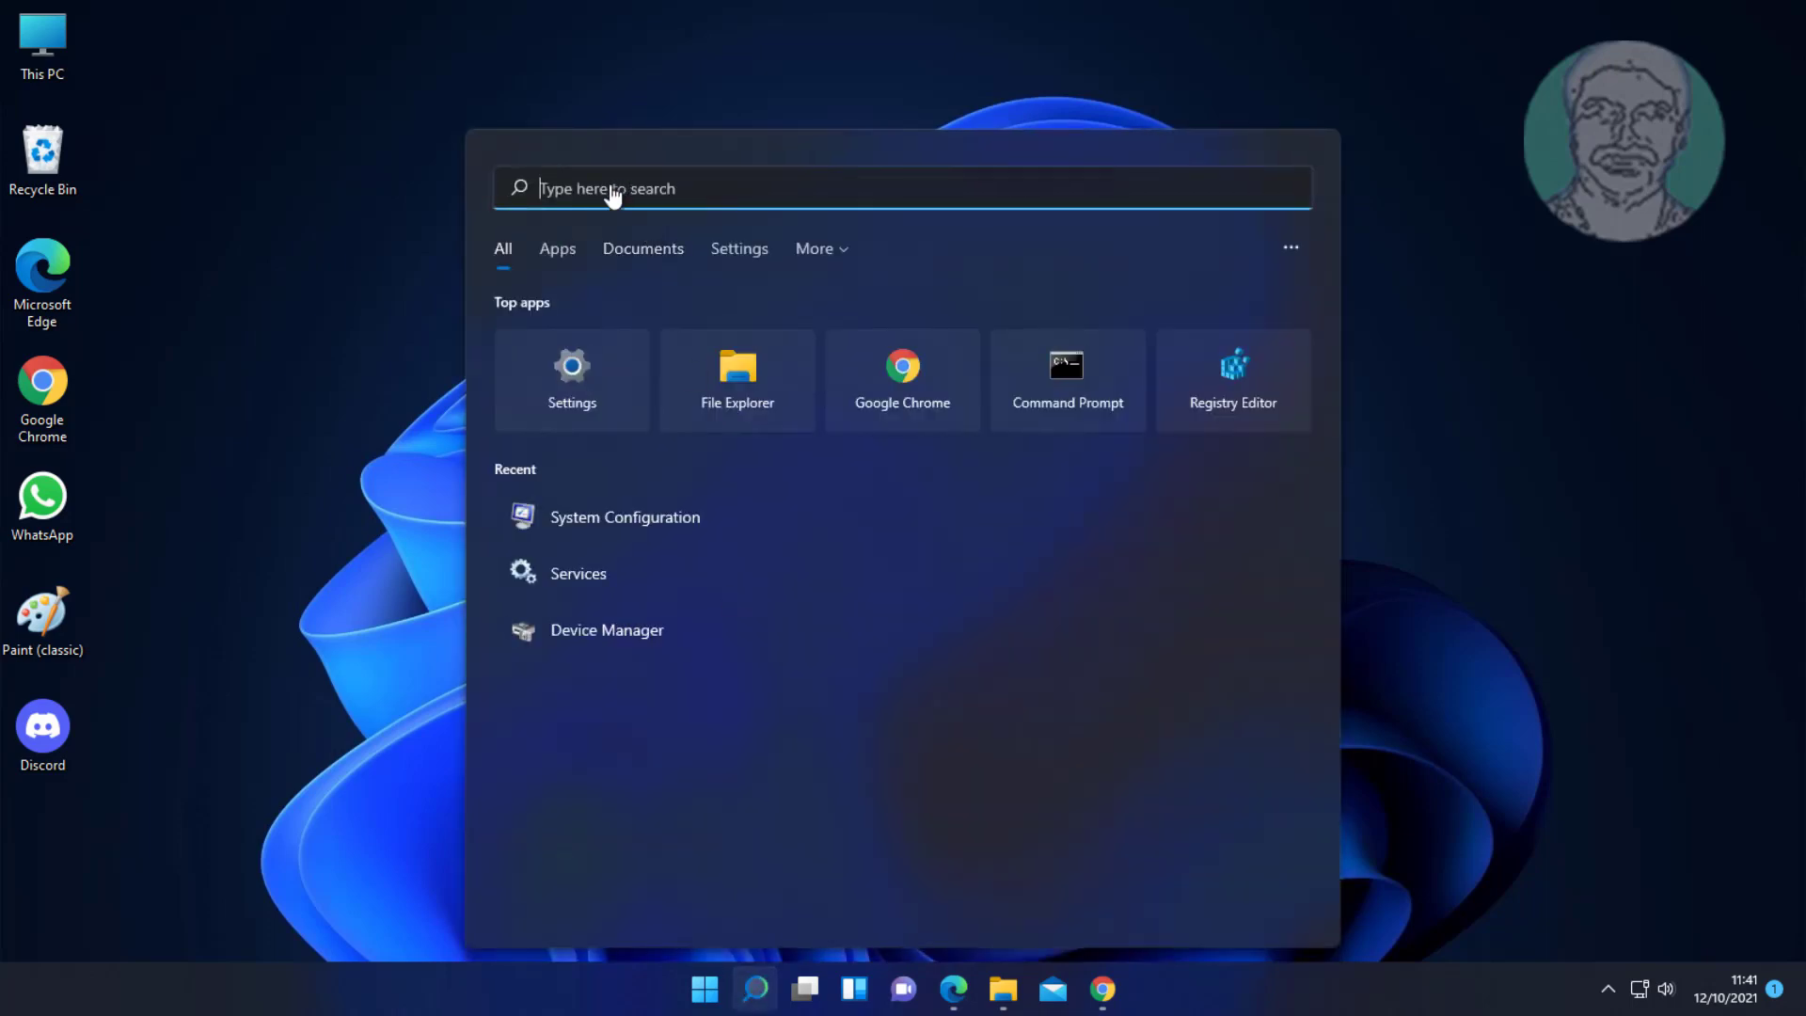
text(notepad)
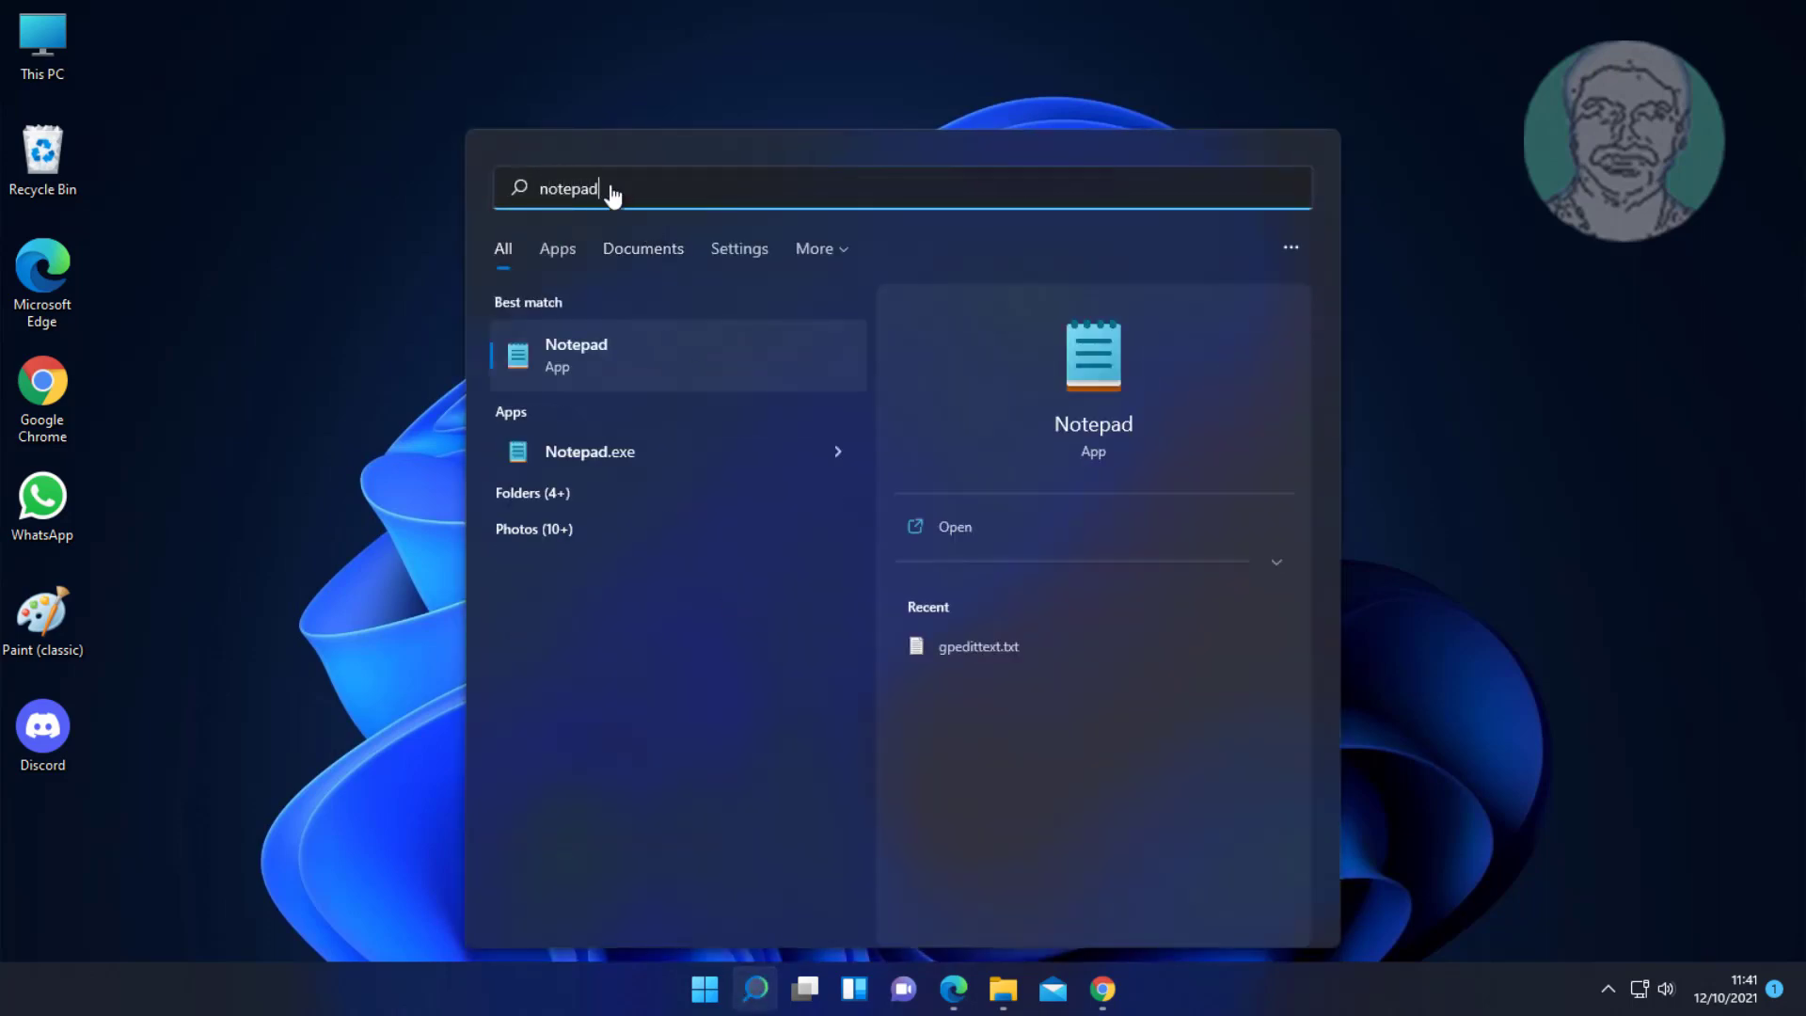
click(548, 360)
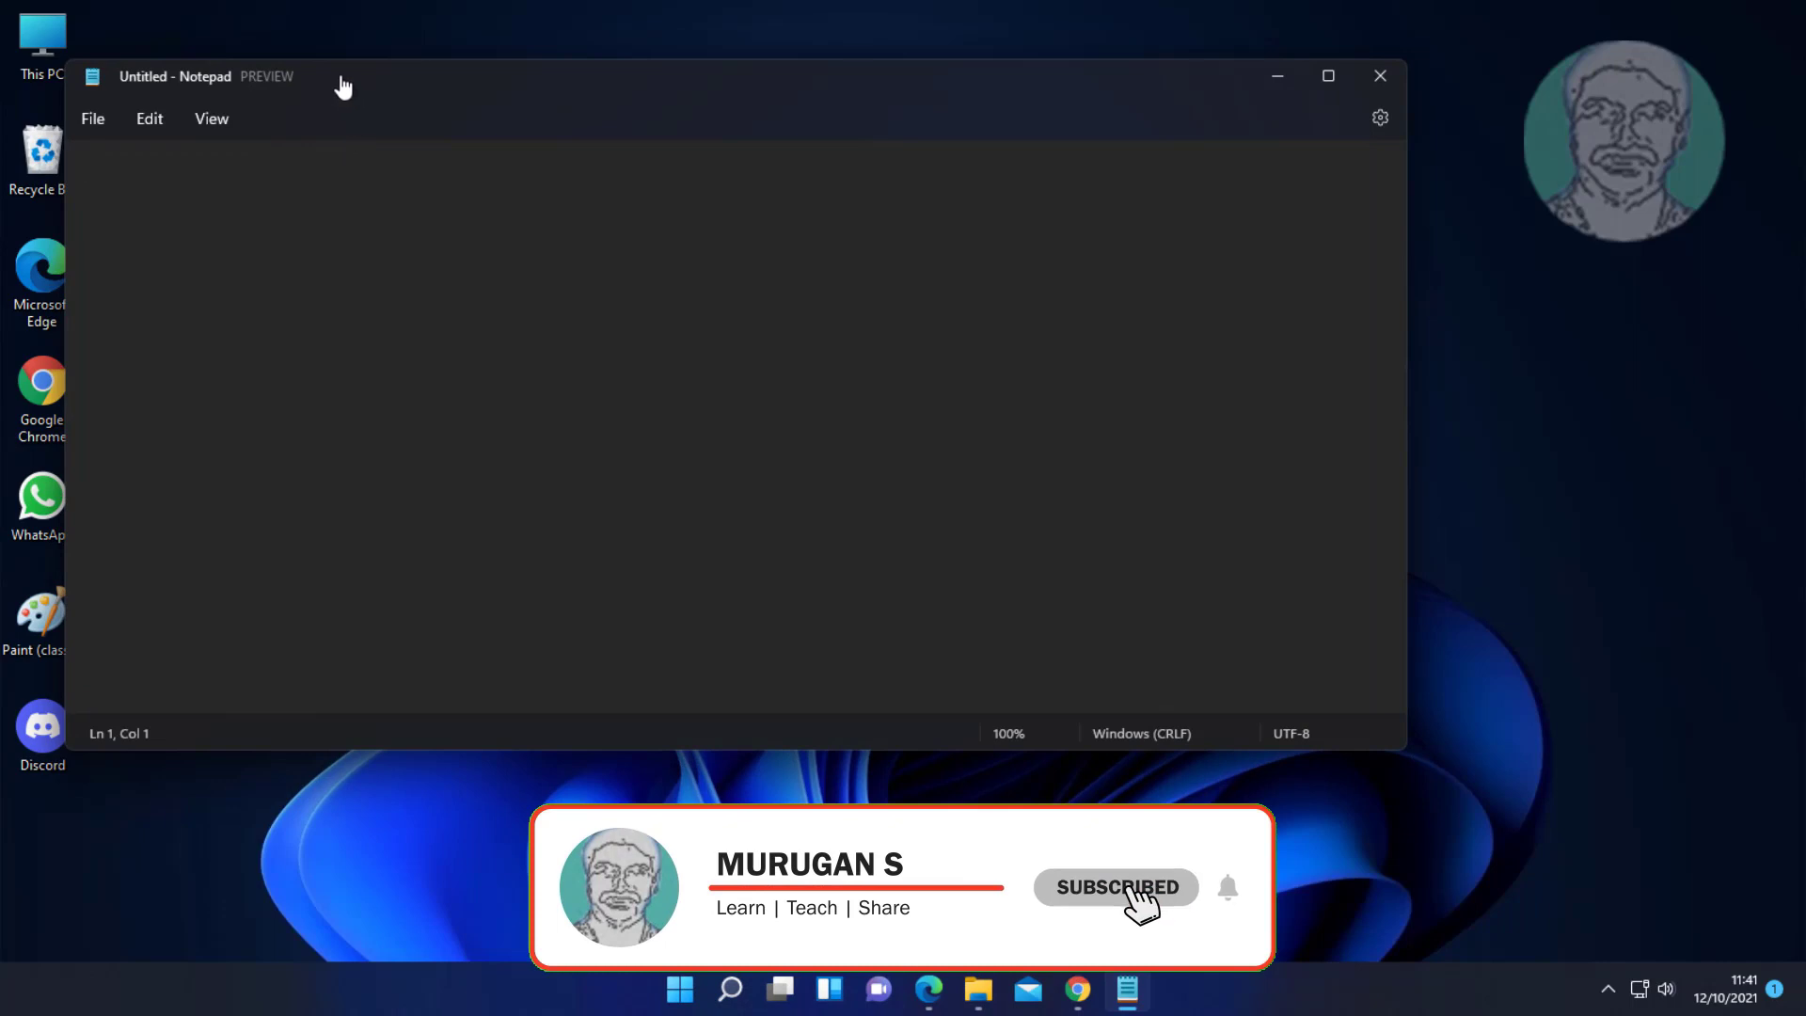
drag(343, 87, 537, 166)
Browse the View, Edit and File menus, then bring up Notepad Settings showing version 11.2110.64.0.
click(407, 202)
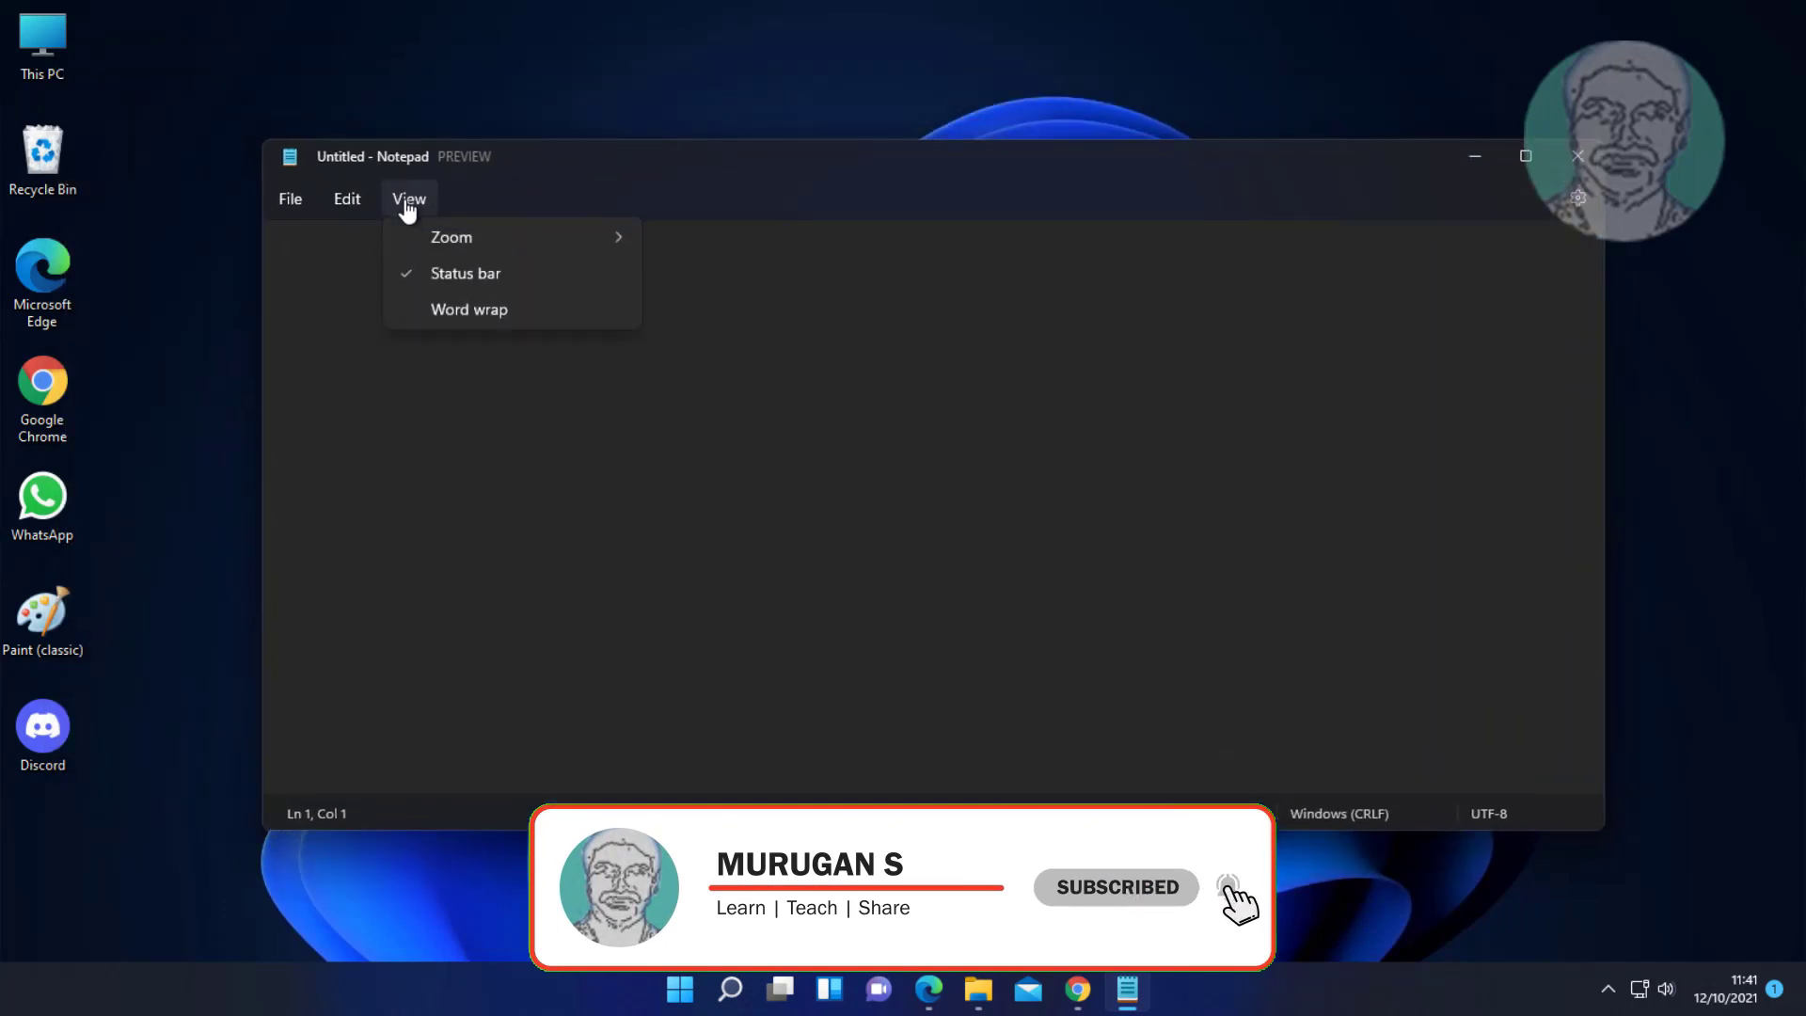
click(348, 202)
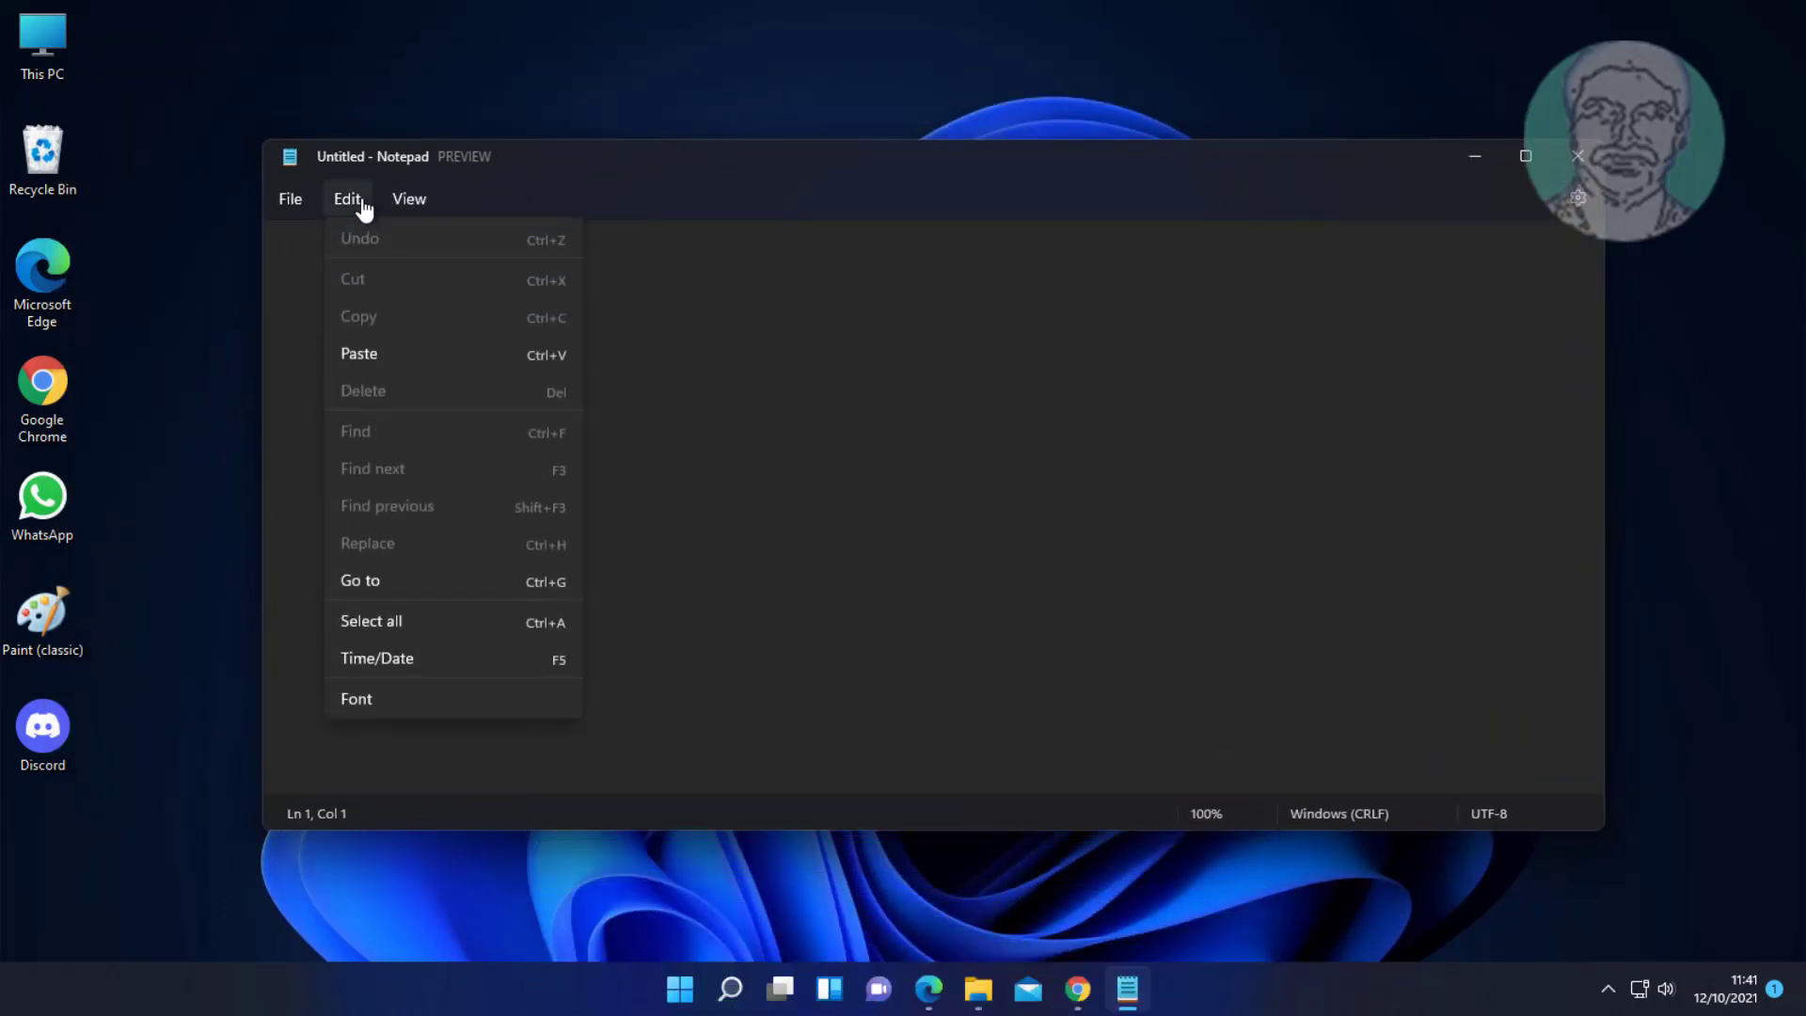
click(294, 209)
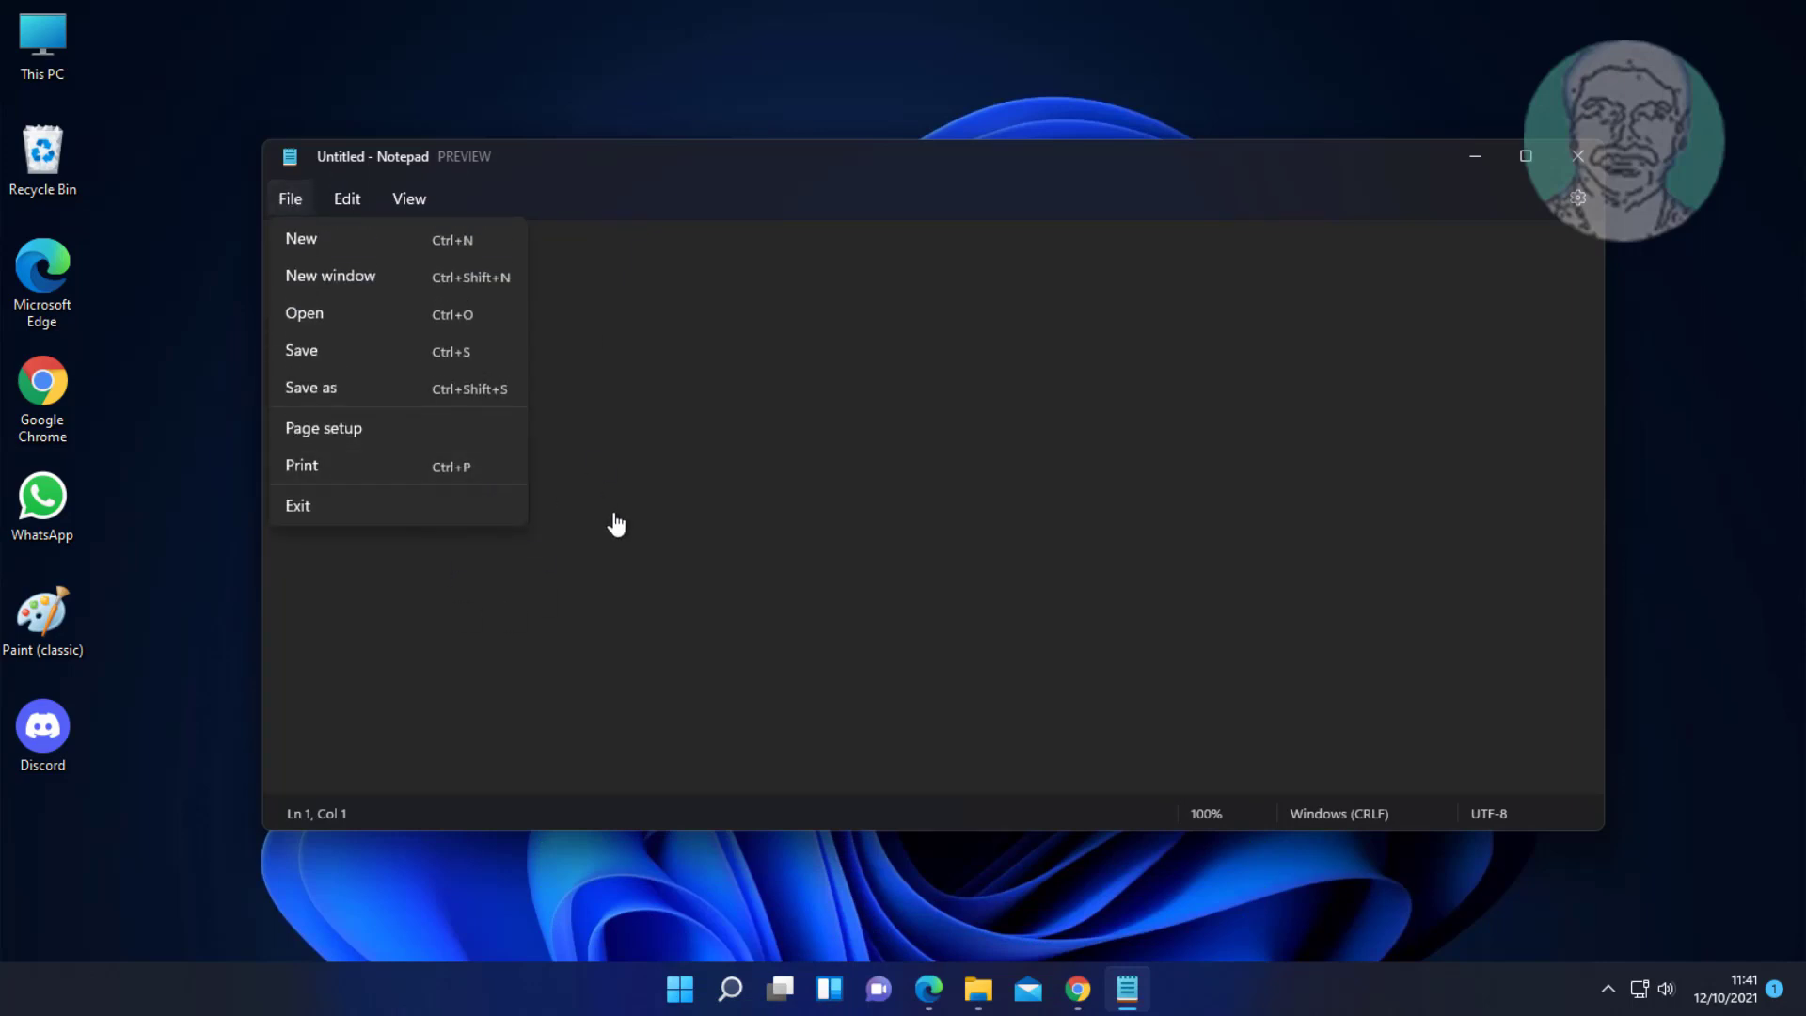
click(349, 201)
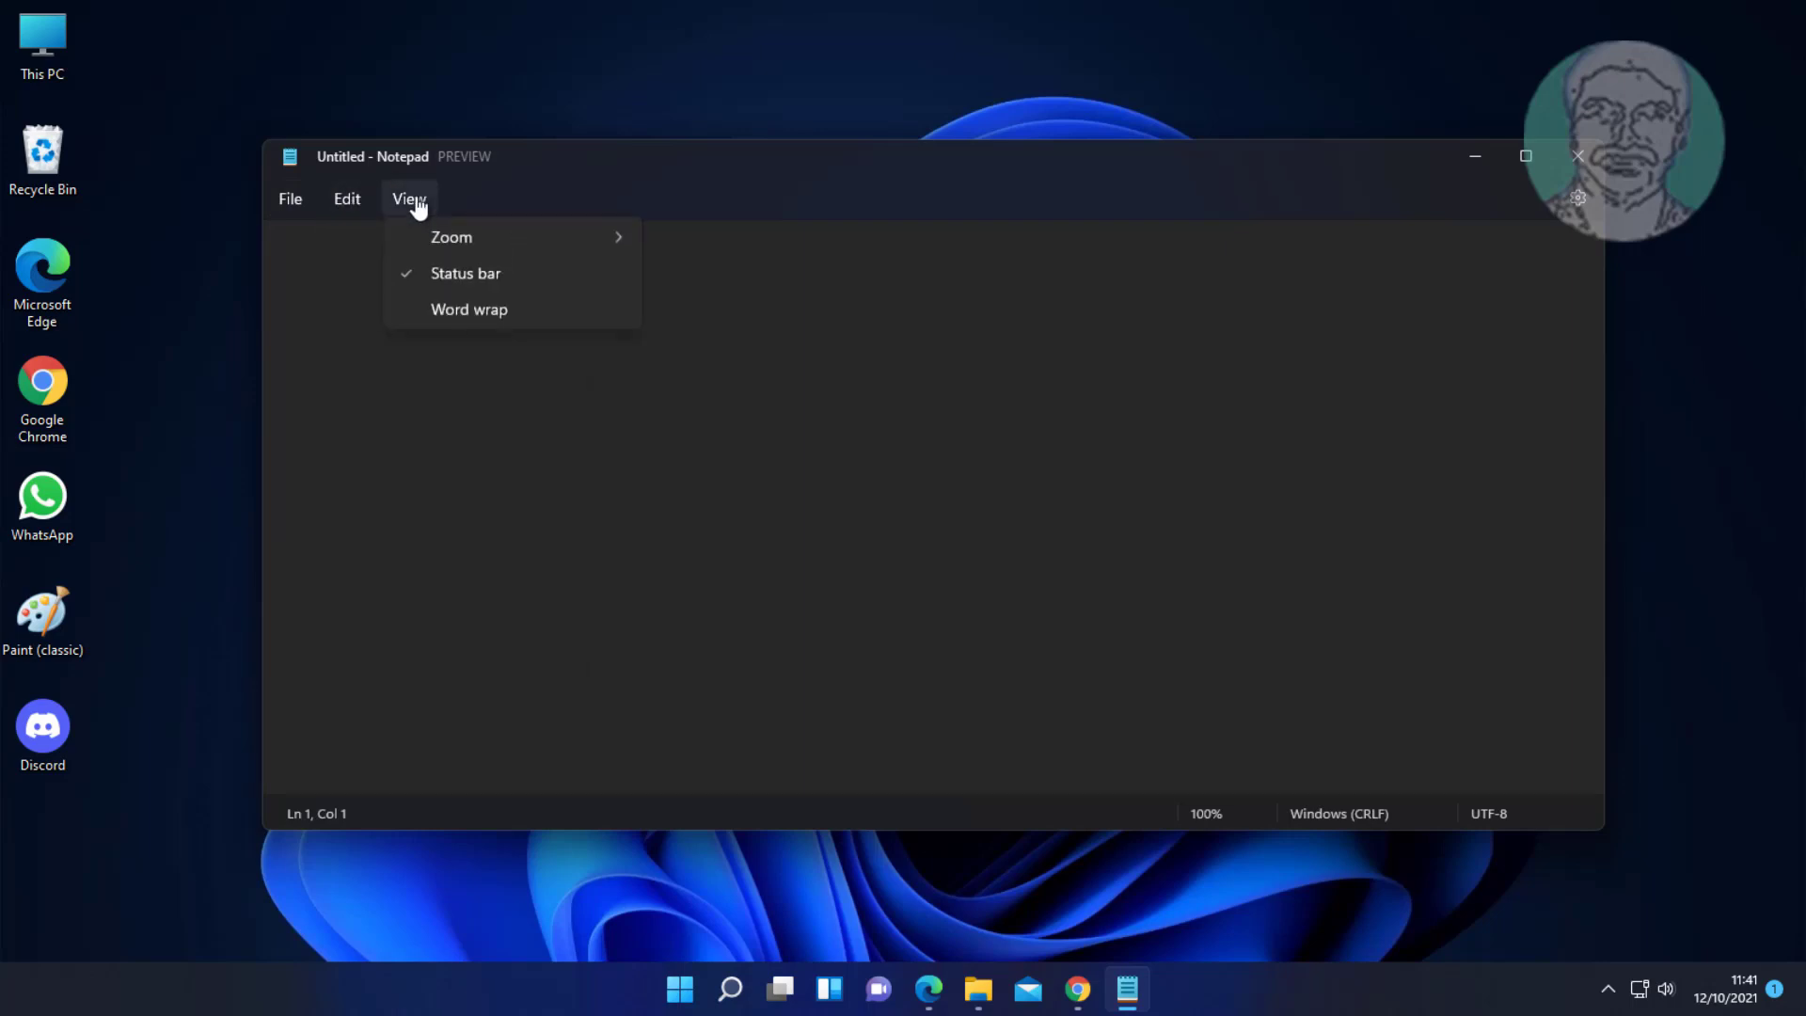
click(891, 536)
click(1568, 200)
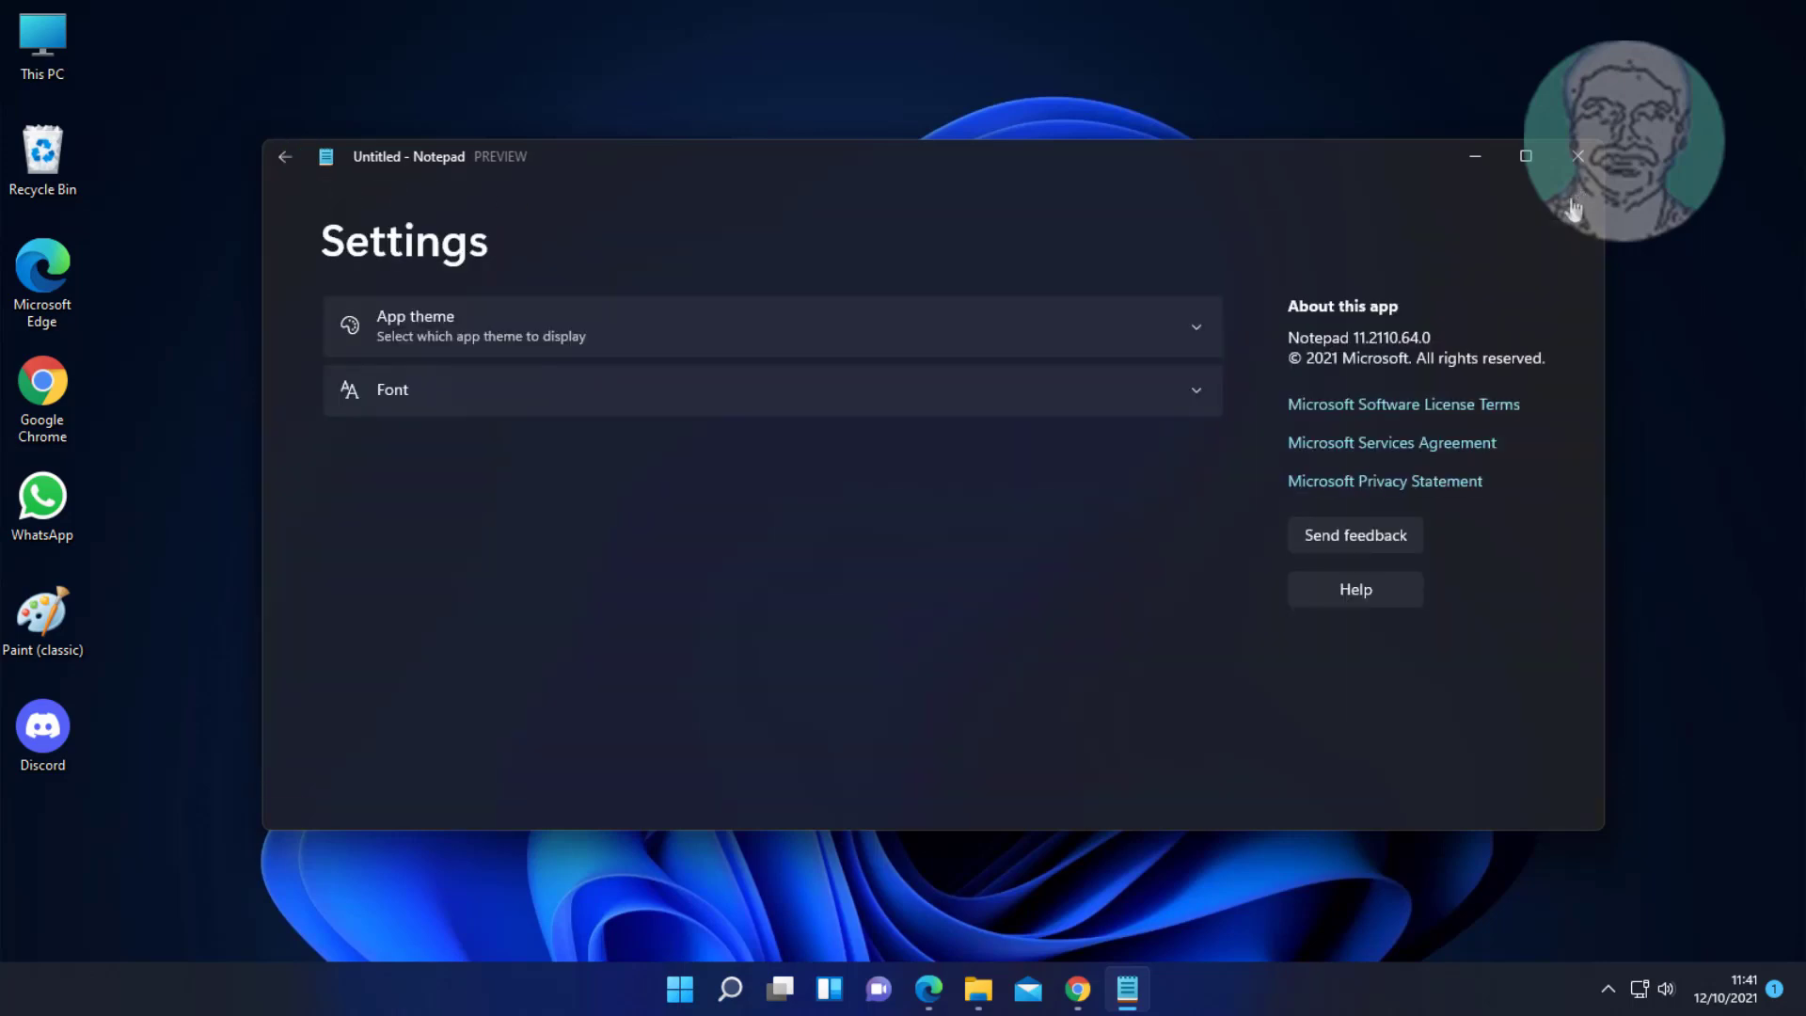